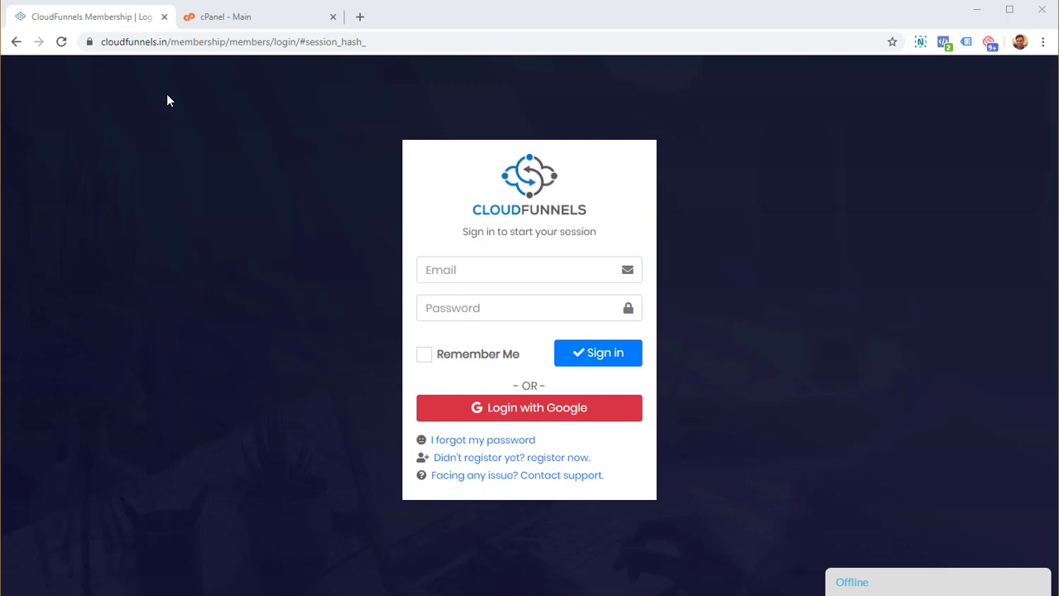
# - On the CloudFunnels membership login page, choose Login with Google instead of email and password
pyautogui.doubleClick(106, 41)
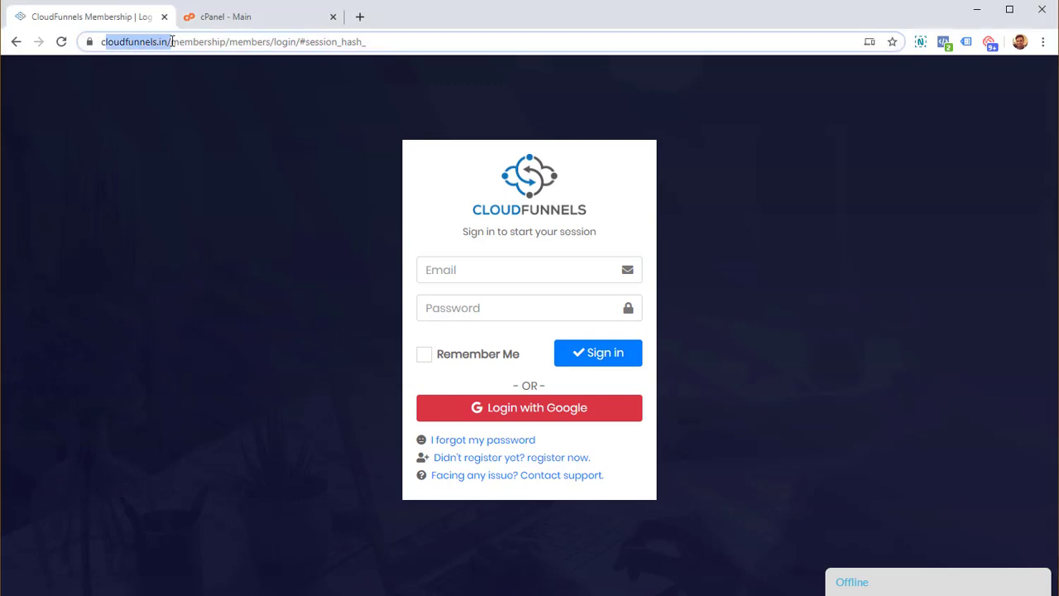
pyautogui.click(260, 204)
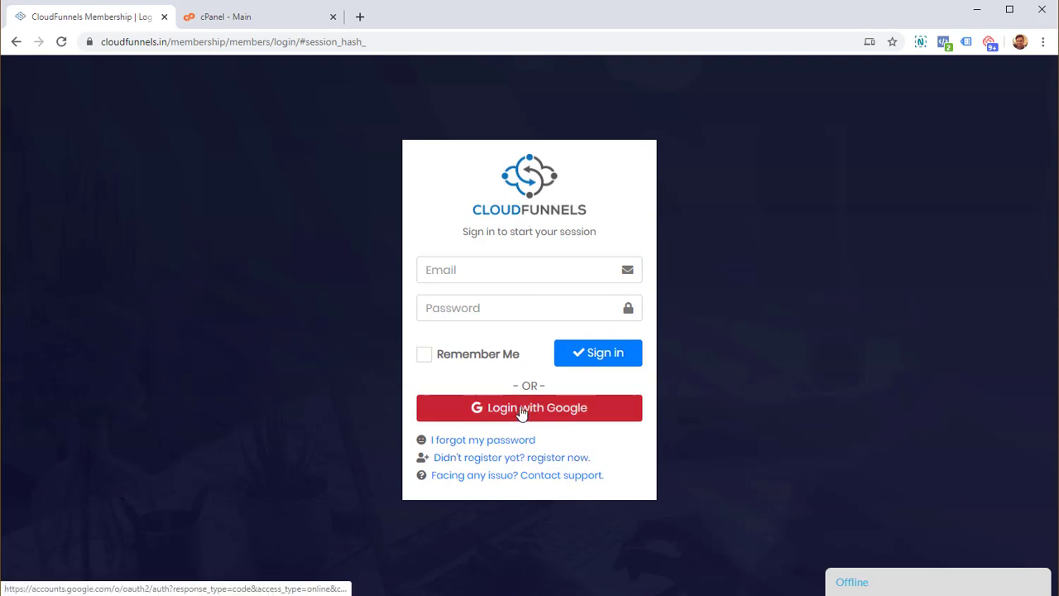
pyautogui.click(532, 274)
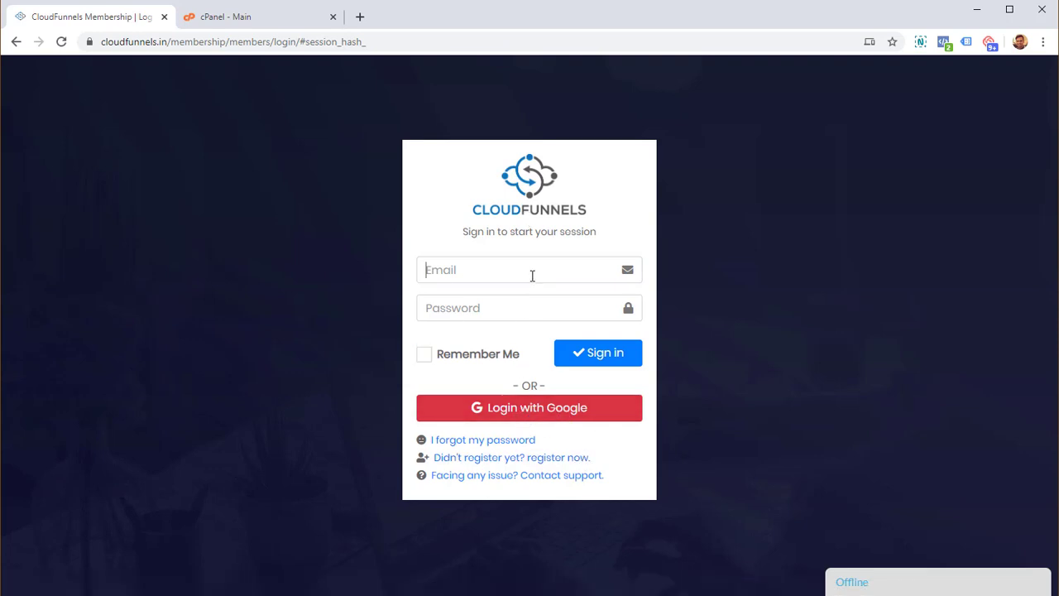
pyautogui.click(551, 300)
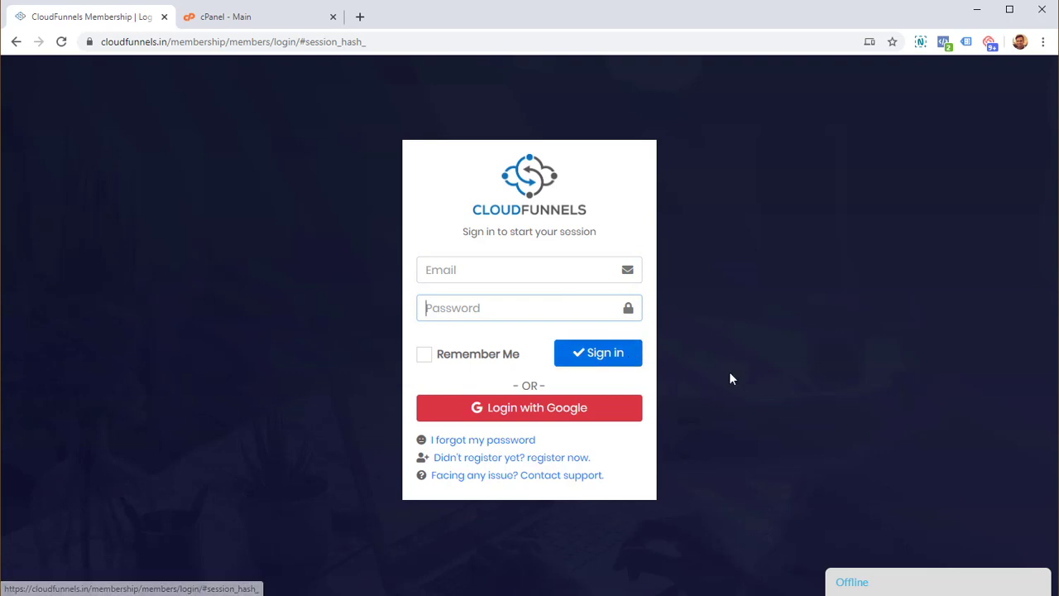
pyautogui.click(610, 420)
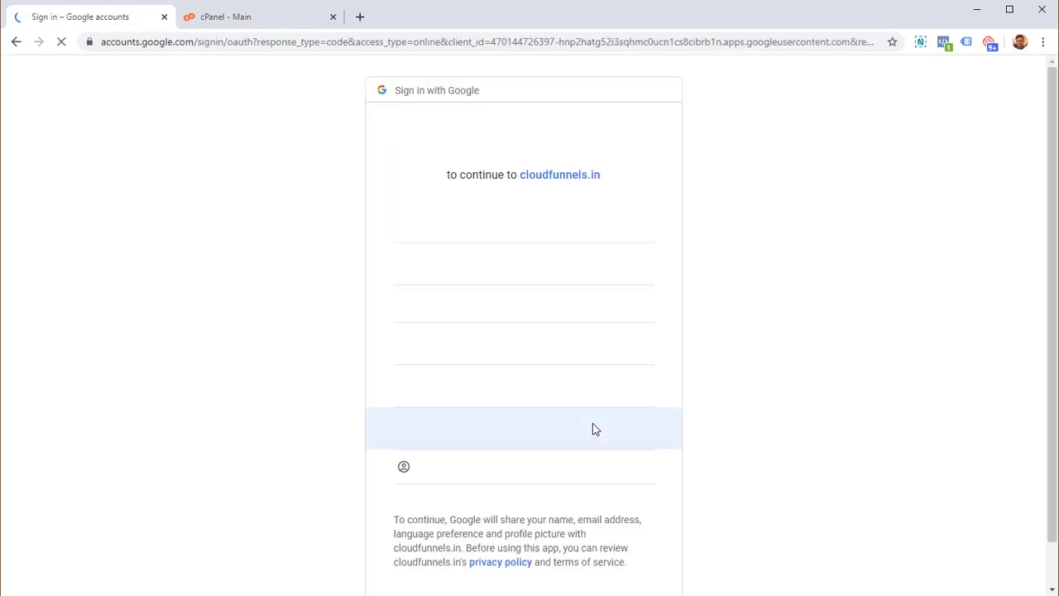
# - Pick the Google account in the account chooser to finish signing in
pyautogui.click(494, 238)
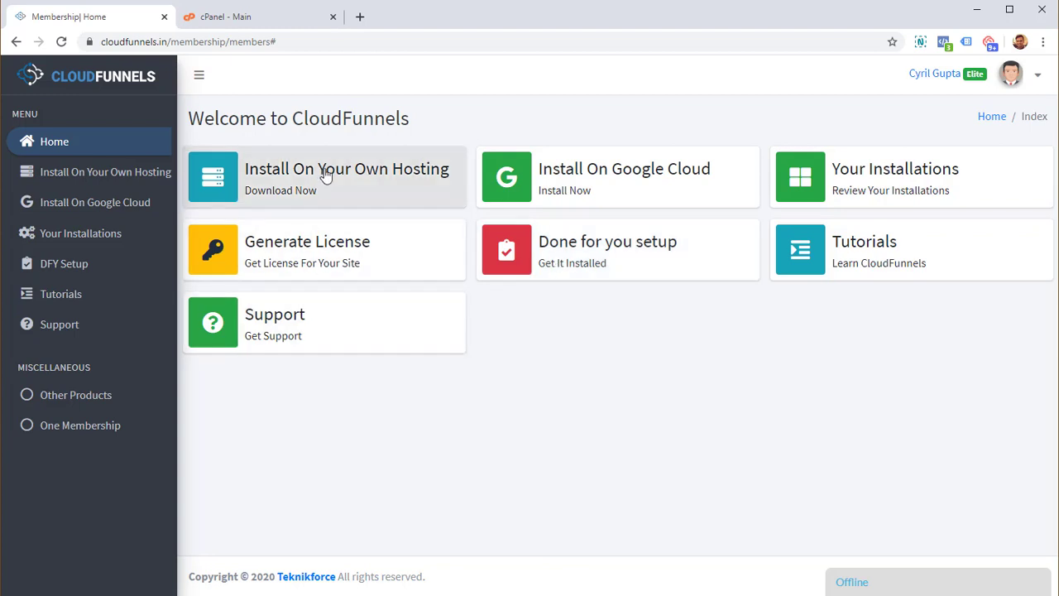
# - Open the Install On Your Own Hosting page and look over its instructions
pyautogui.click(326, 176)
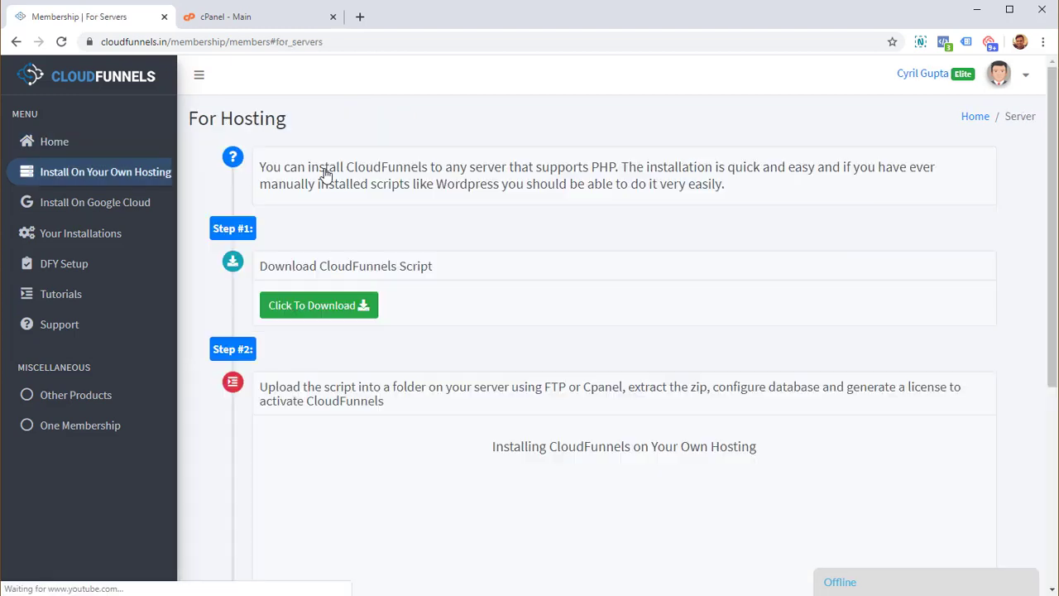
pyautogui.scroll(-1, 422, 293)
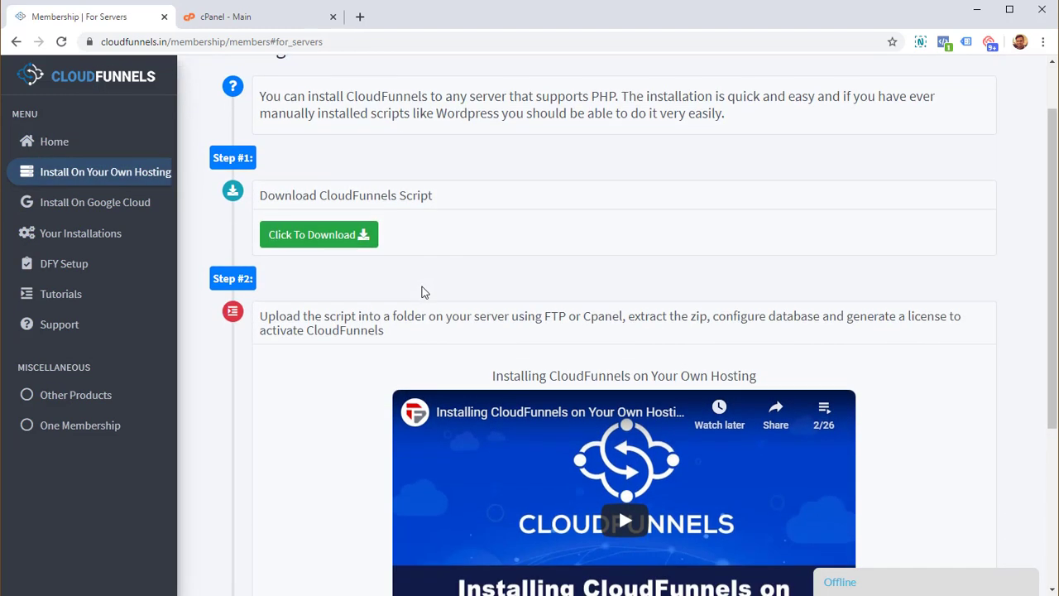
pyautogui.scroll(1, 422, 292)
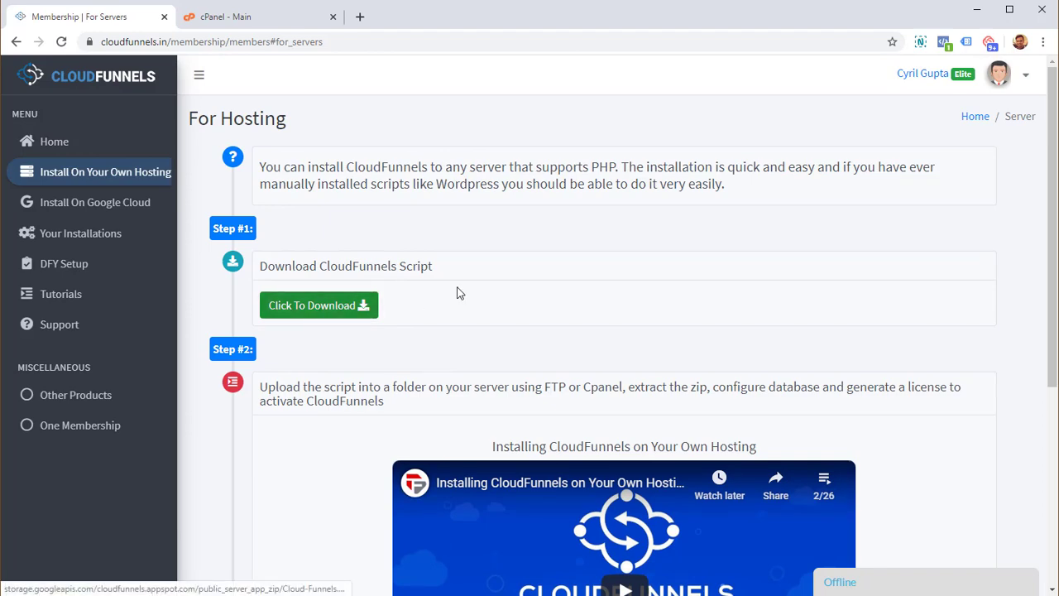
pyautogui.scroll(-3, 417, 261)
pyautogui.scroll(3, 417, 262)
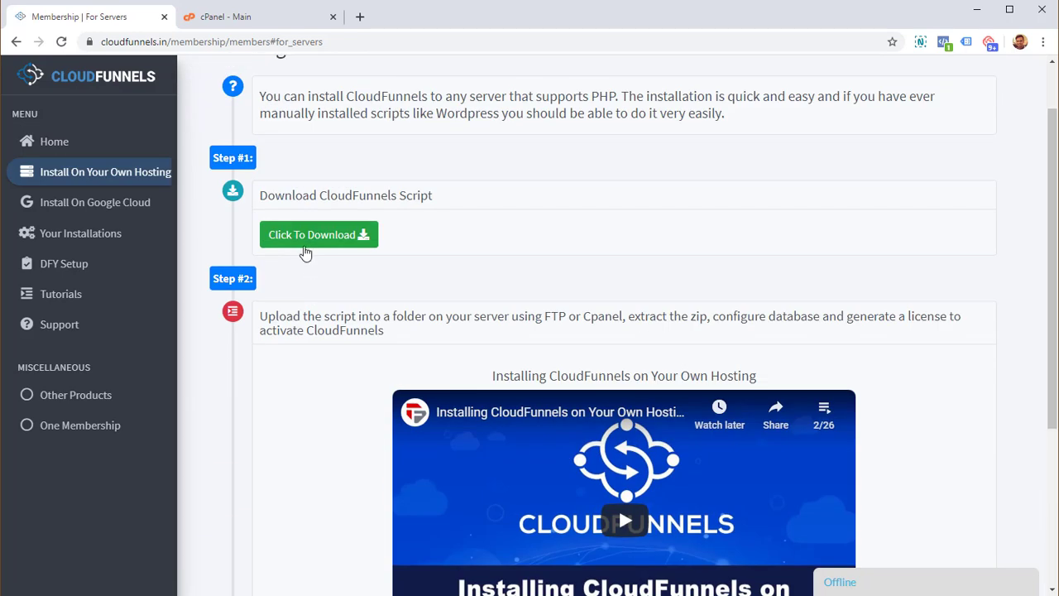
pyautogui.scroll(-2, 546, 413)
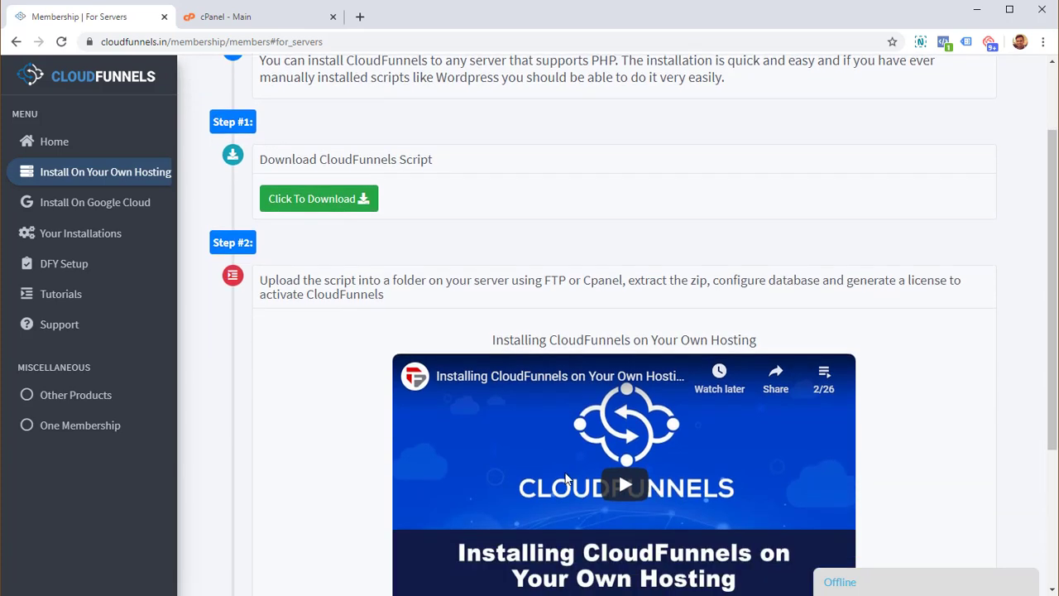
pyautogui.moveTo(531, 304); pyautogui.dragTo(684, 306)
pyautogui.click(338, 331)
pyautogui.scroll(2, 339, 331)
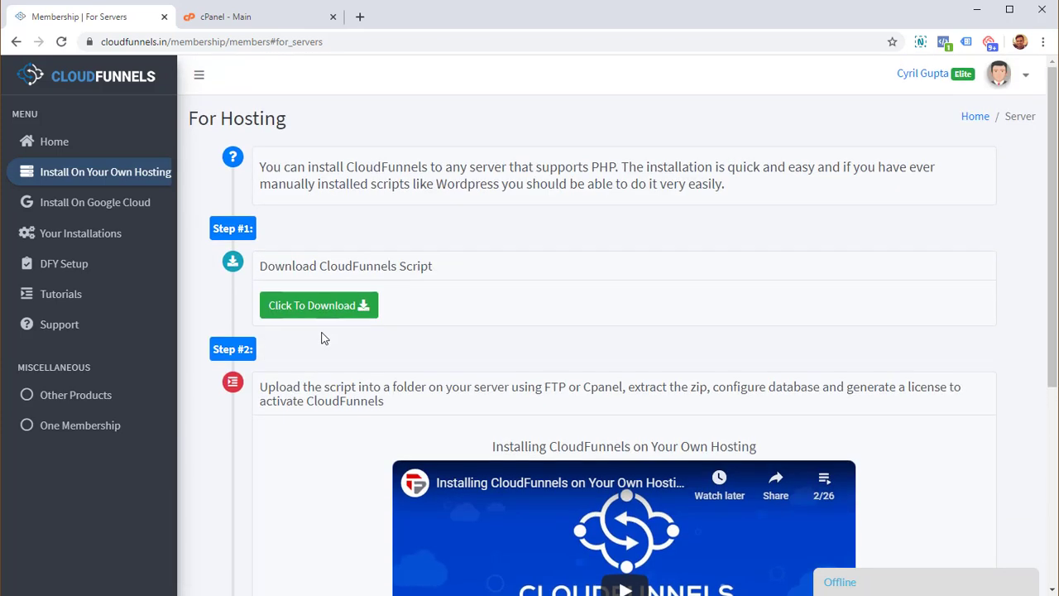
# - Download the Cloud-Funnels (1).zip script (24.3 MB) and show its download options
pyautogui.click(322, 306)
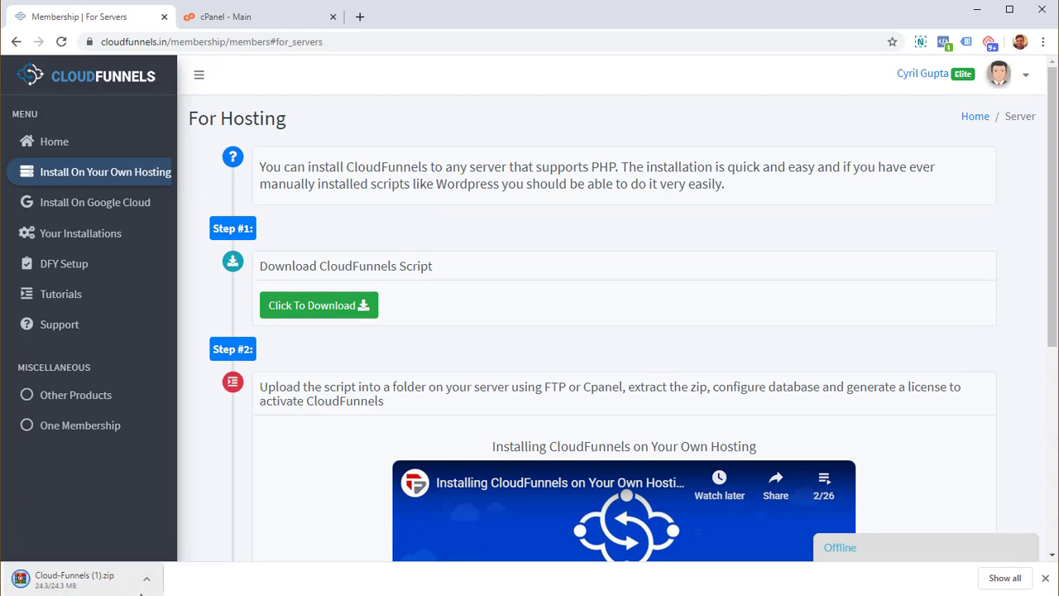
pyautogui.click(120, 571)
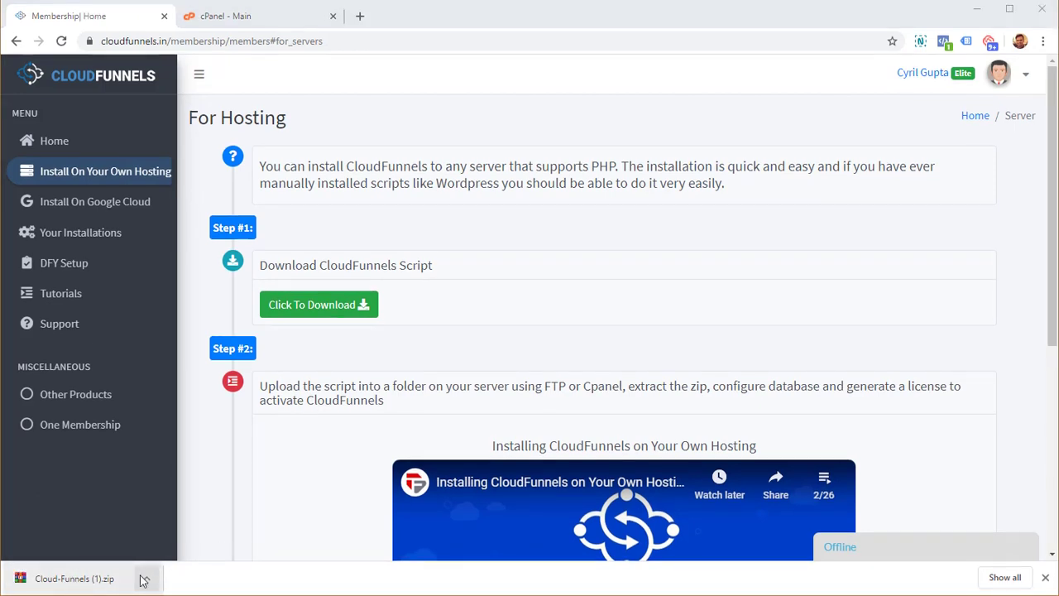
pyautogui.click(147, 579)
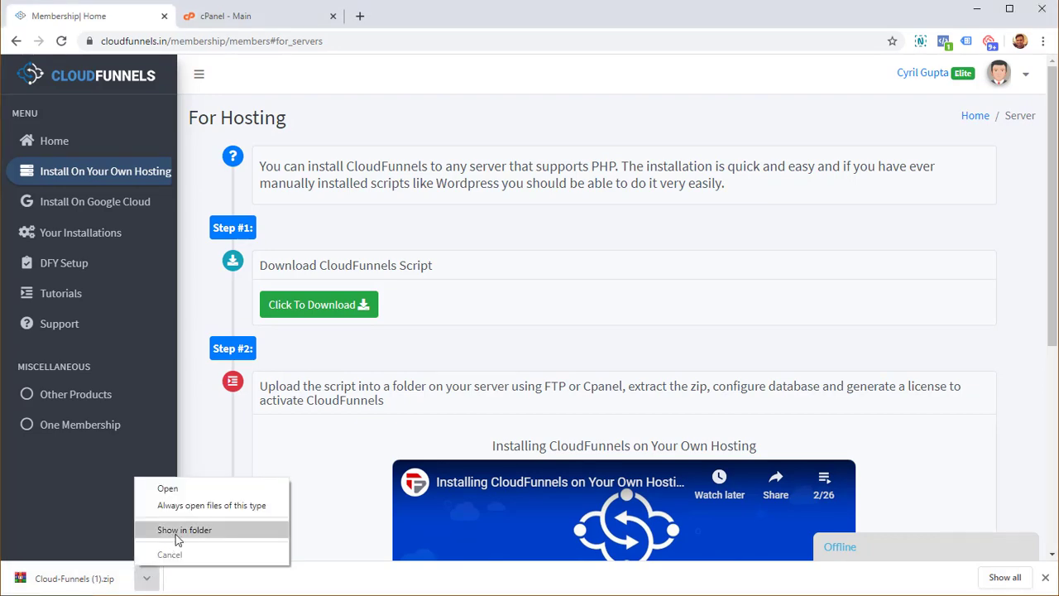
# - Show Cloud-Funnels.zip (24.2 MB) in the Downloads folder, then minimize that window
pyautogui.click(176, 531)
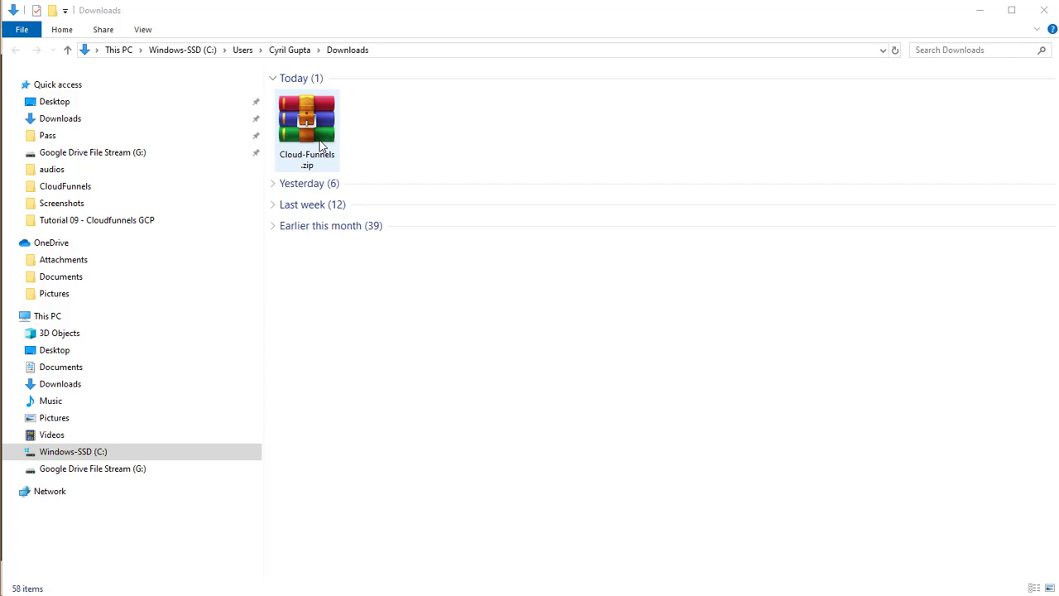
pyautogui.click(312, 143)
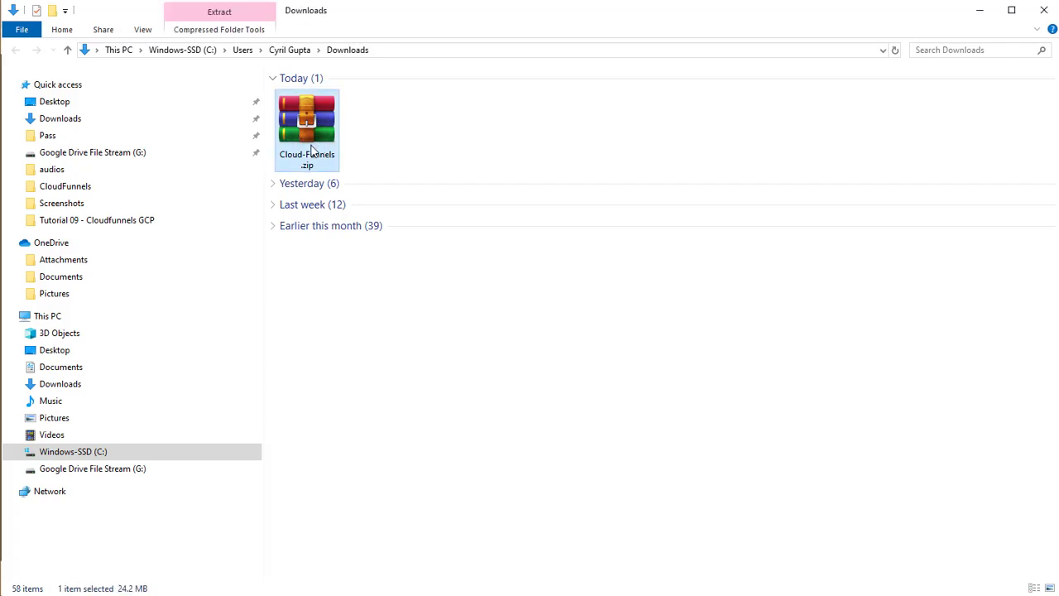
pyautogui.click(976, 14)
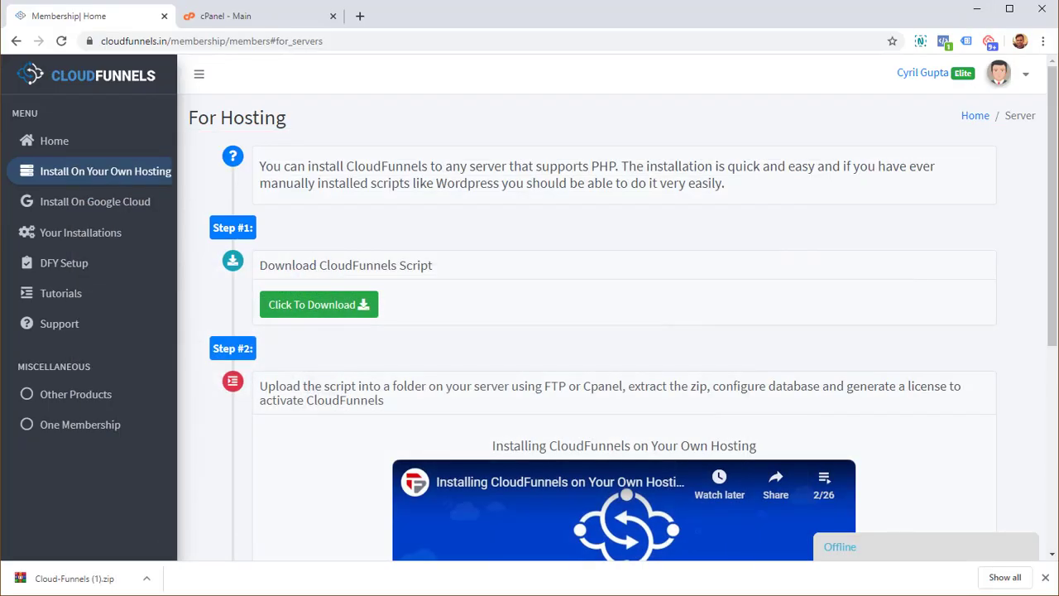
# - From the cPanel - Main dashboard for risewithforce.com, launch File Manager under Files
pyautogui.click(222, 17)
pyautogui.moveTo(101, 41); pyautogui.dragTo(202, 40)
pyautogui.click(195, 40)
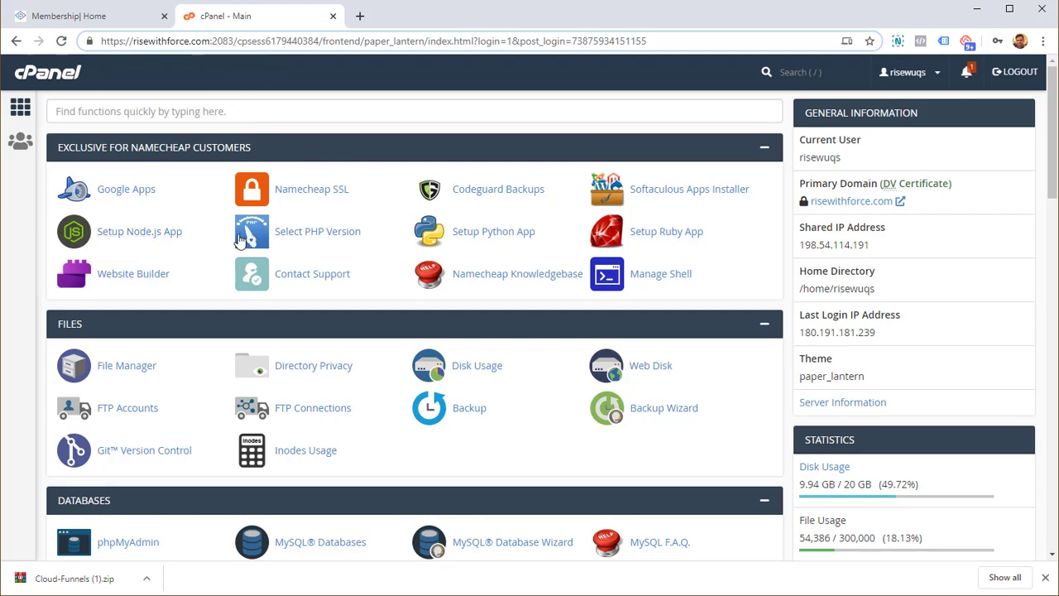
pyautogui.scroll(-5, 184, 217)
pyautogui.scroll(-5, 182, 217)
pyautogui.scroll(10, 180, 217)
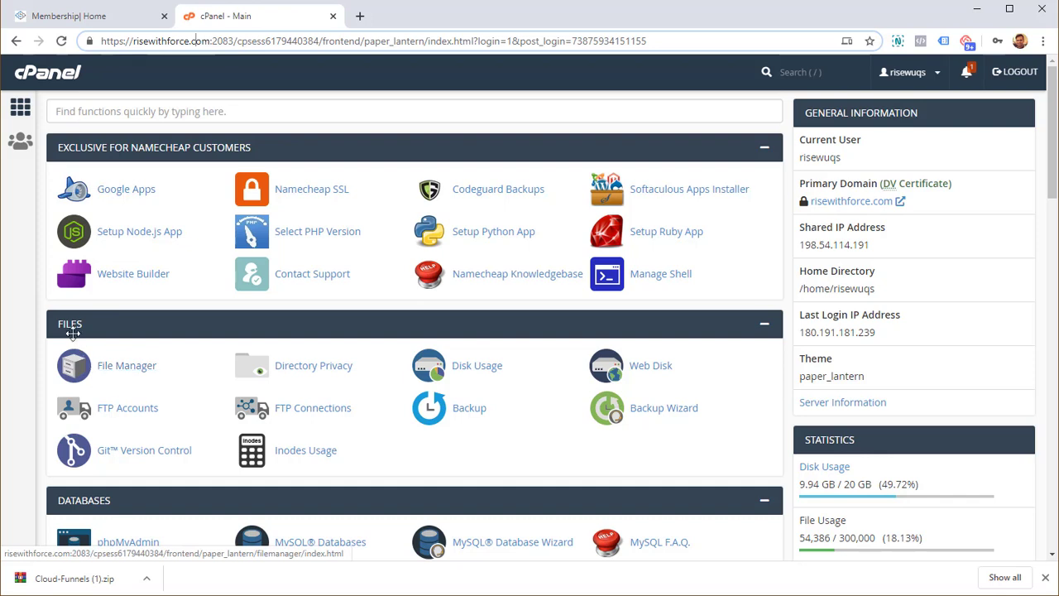
pyautogui.click(85, 369)
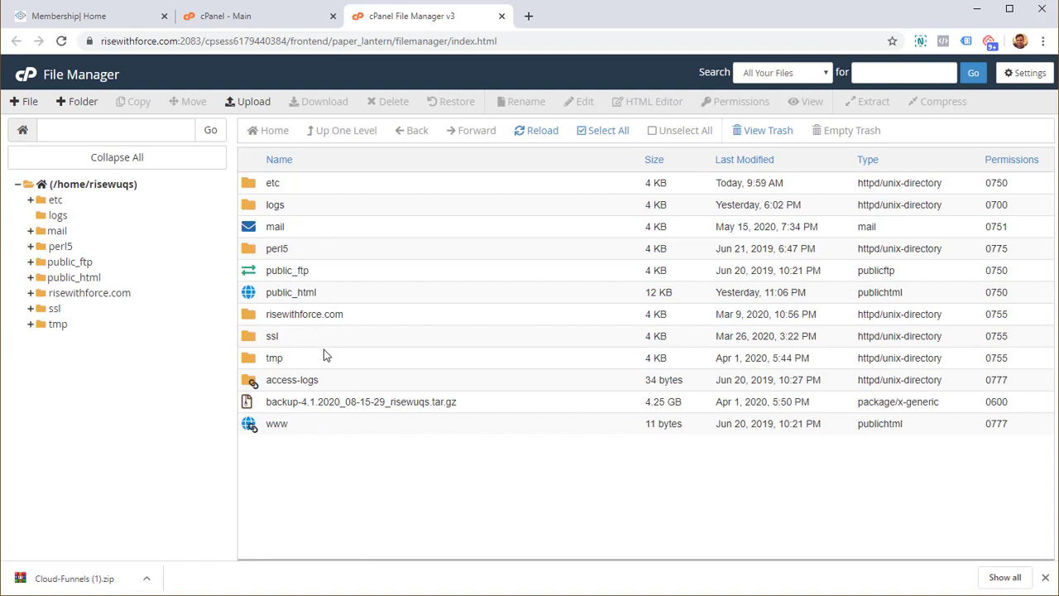
# - Open public_html in File Manager to list its site folders
pyautogui.click(280, 291)
pyautogui.doubleClick(320, 298)
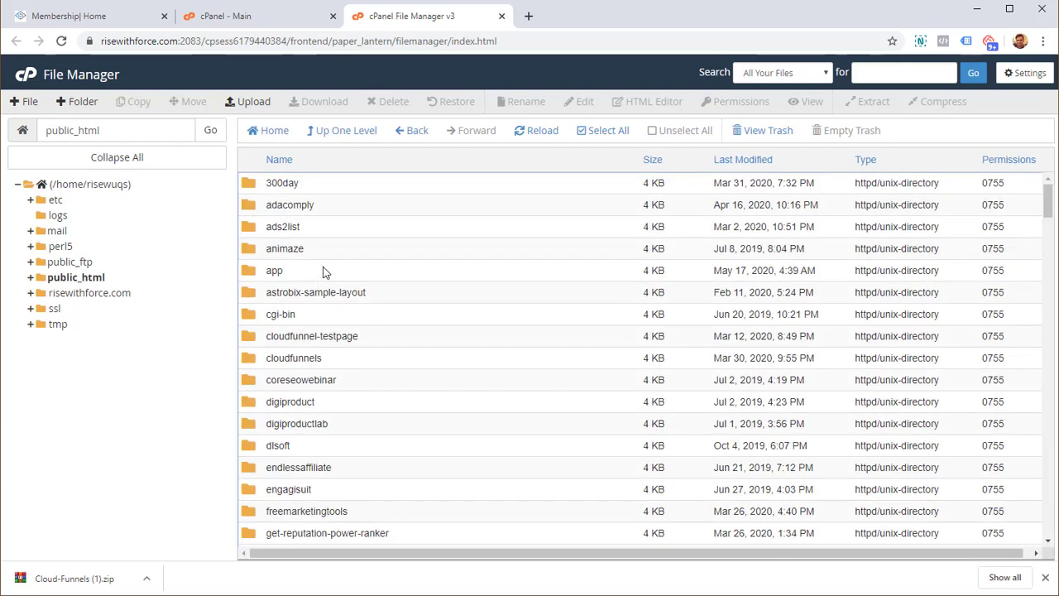
pyautogui.scroll(-4, 323, 272)
pyautogui.scroll(5, 324, 272)
pyautogui.moveTo(1048, 200); pyautogui.dragTo(1032, 187)
# - Create a new folder named cfinstallation inside public_html
pyautogui.click(80, 102)
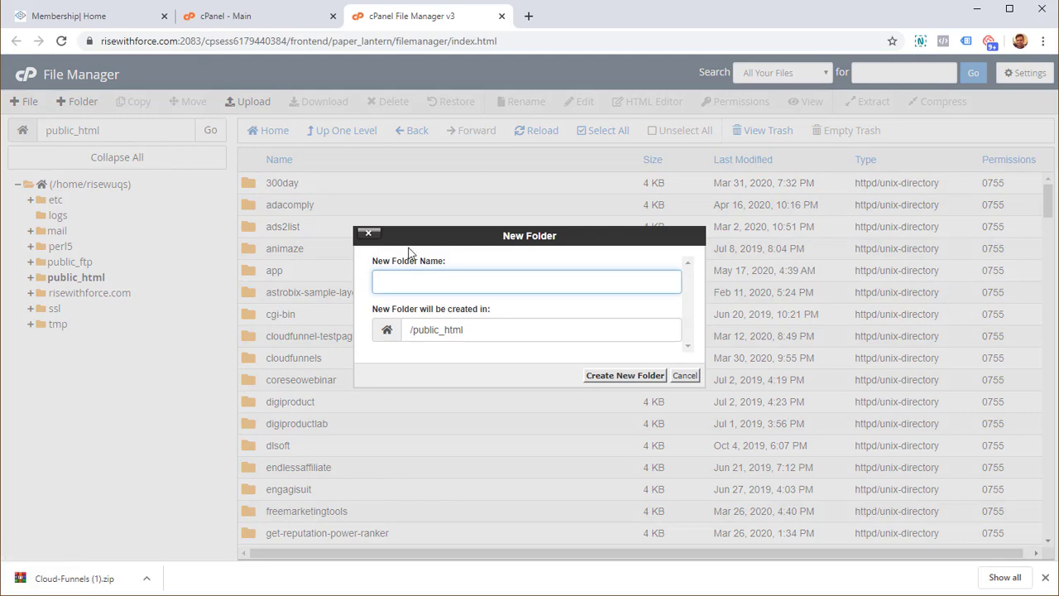
pyautogui.write('cfinstallation')
pyautogui.press('Return')
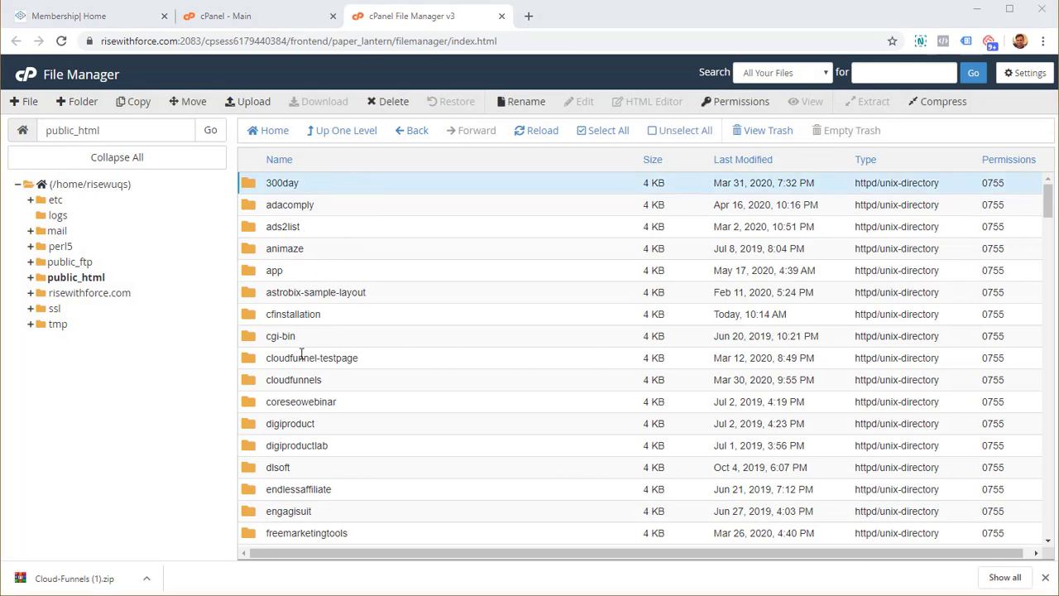
# - Open the new, empty cfinstallation folder
pyautogui.scroll(-2, 280, 326)
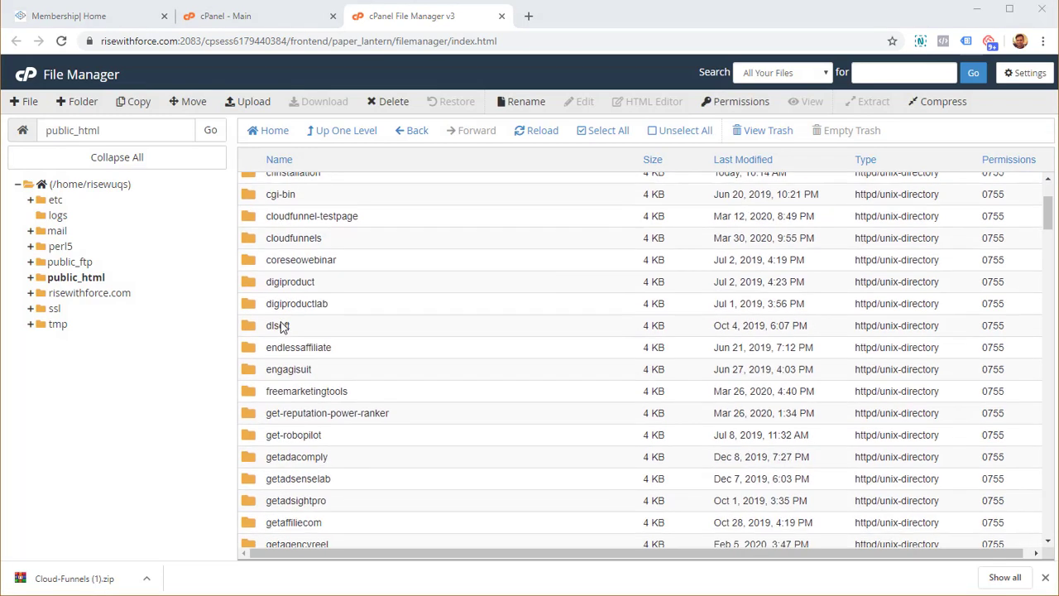
pyautogui.scroll(2, 280, 325)
pyautogui.click(288, 315)
pyautogui.click(288, 315)
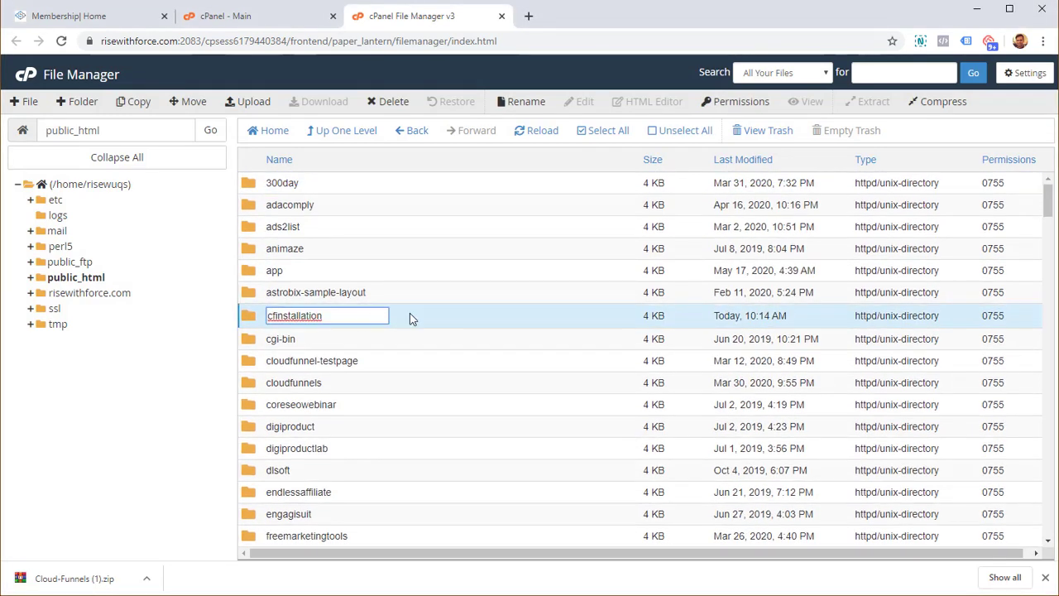
pyautogui.press('Escape')
pyautogui.doubleClick(270, 315)
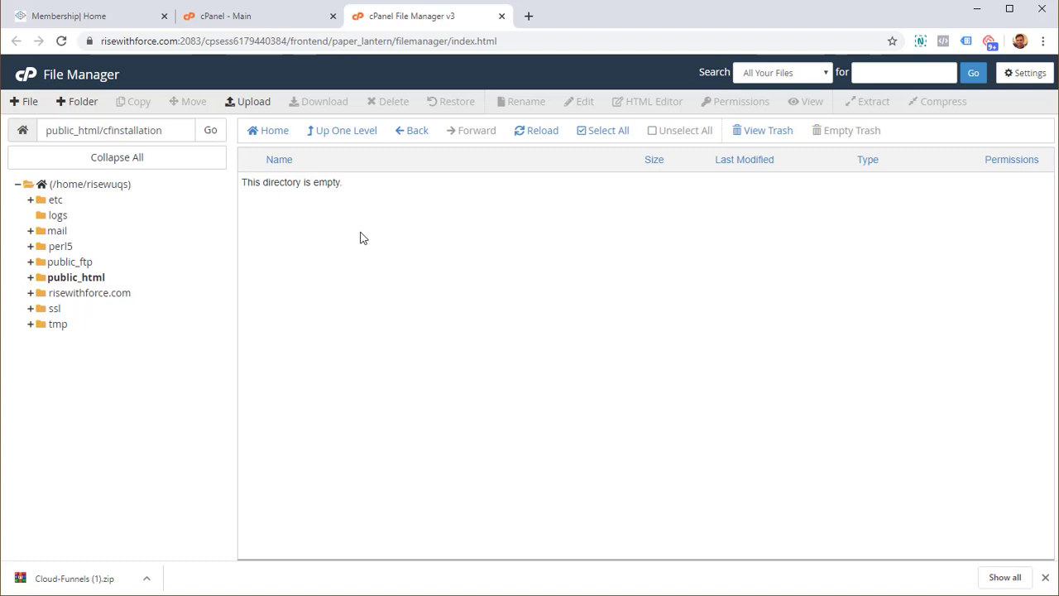
# - Upload Cloud-Funnels.zip (24.28 MB) from Downloads into cfinstallation, then return to File Manager
pyautogui.click(248, 101)
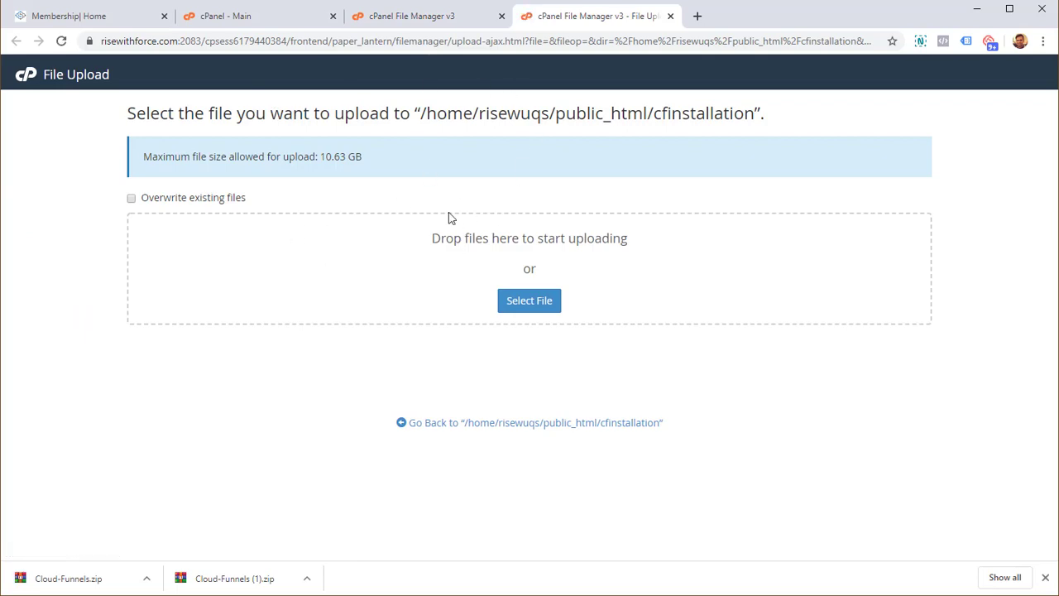
pyautogui.hotkey('alt', 'Tab')
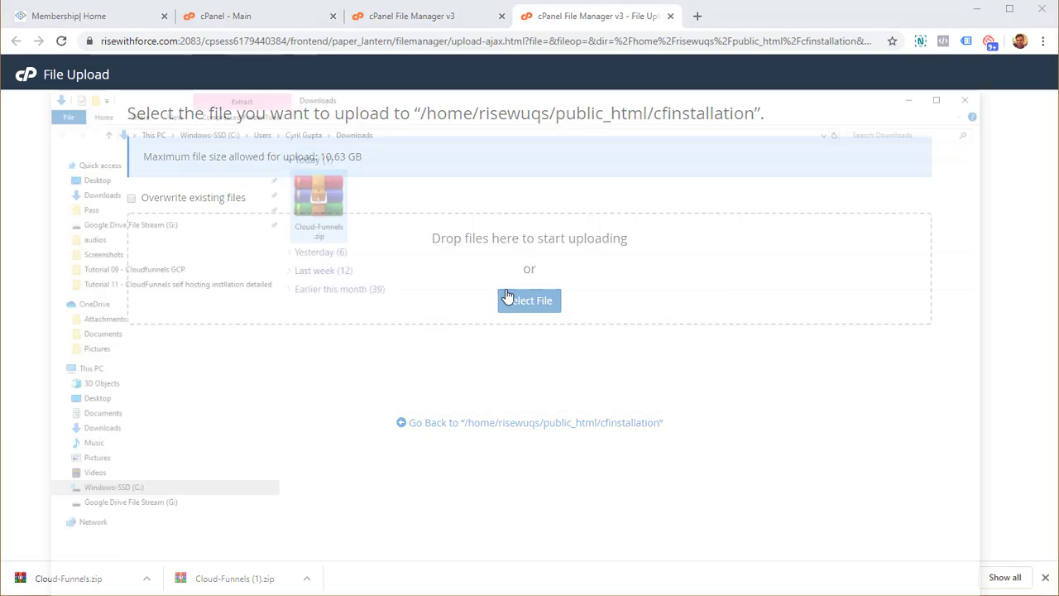
pyautogui.press('super+Right')
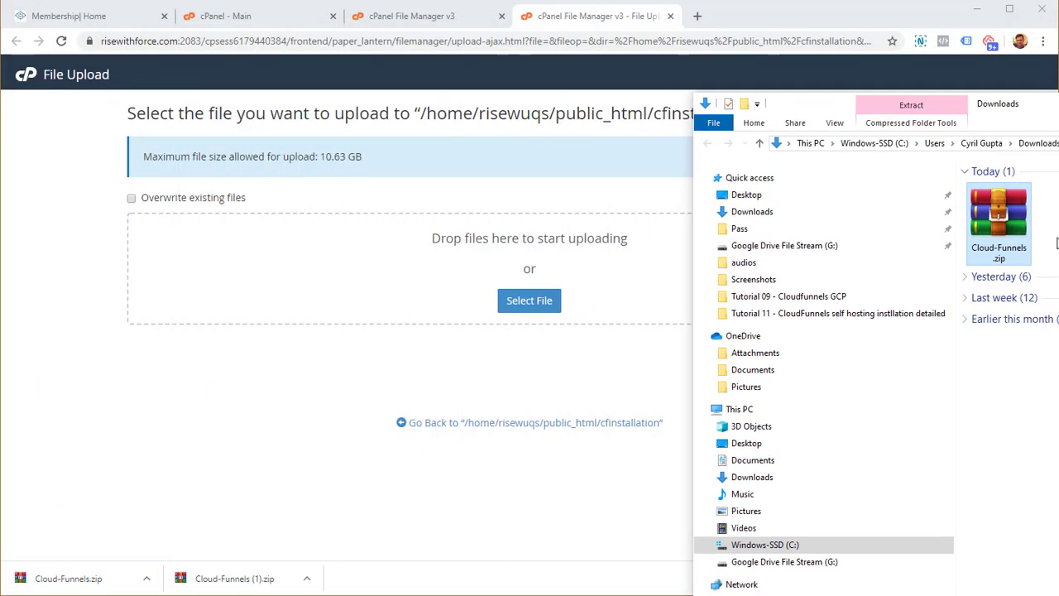
pyautogui.moveTo(1000, 221); pyautogui.dragTo(429, 277)
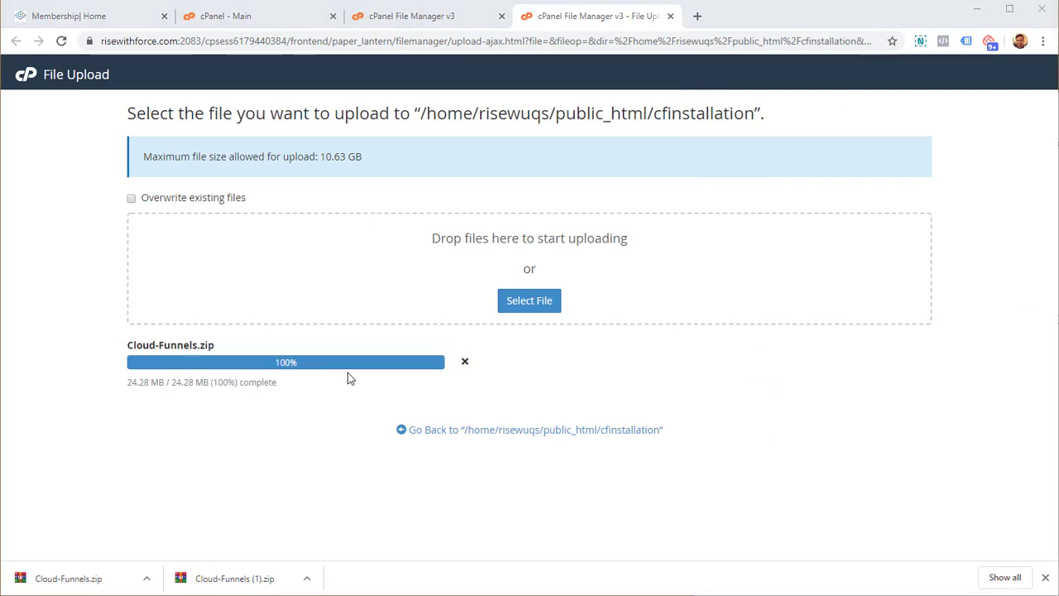
pyautogui.click(425, 19)
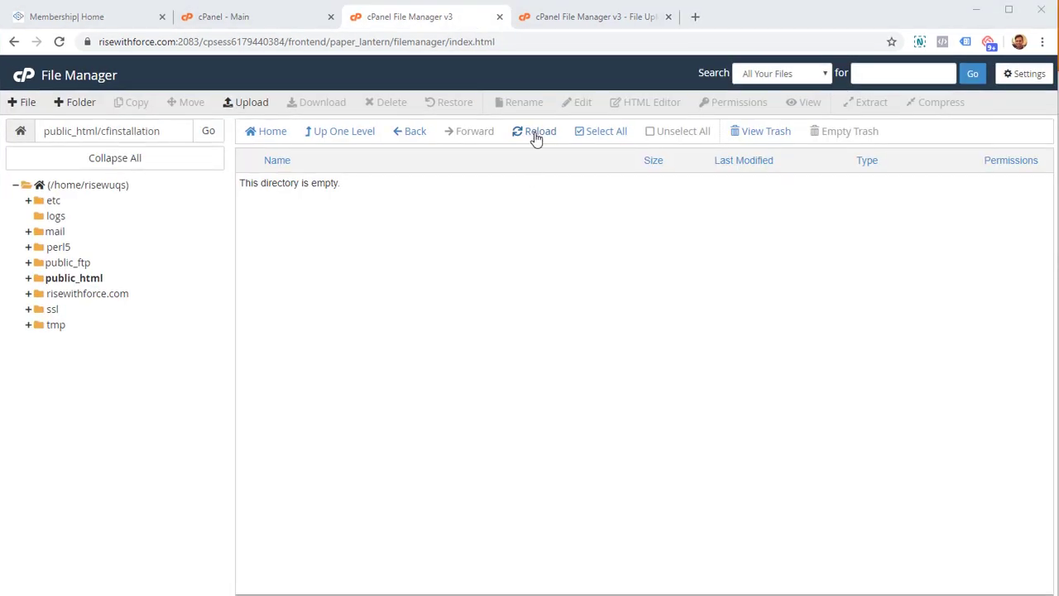
# - Extract Cloud-Funnels.zip into /public_html/cfinstallation and close the extraction results
pyautogui.click(537, 134)
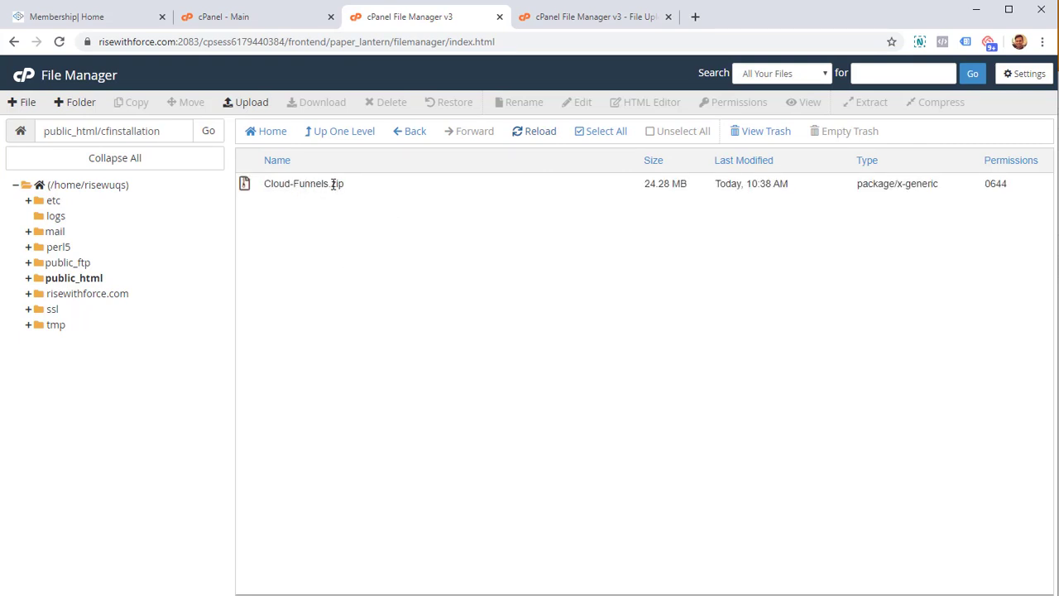
pyautogui.click(333, 184)
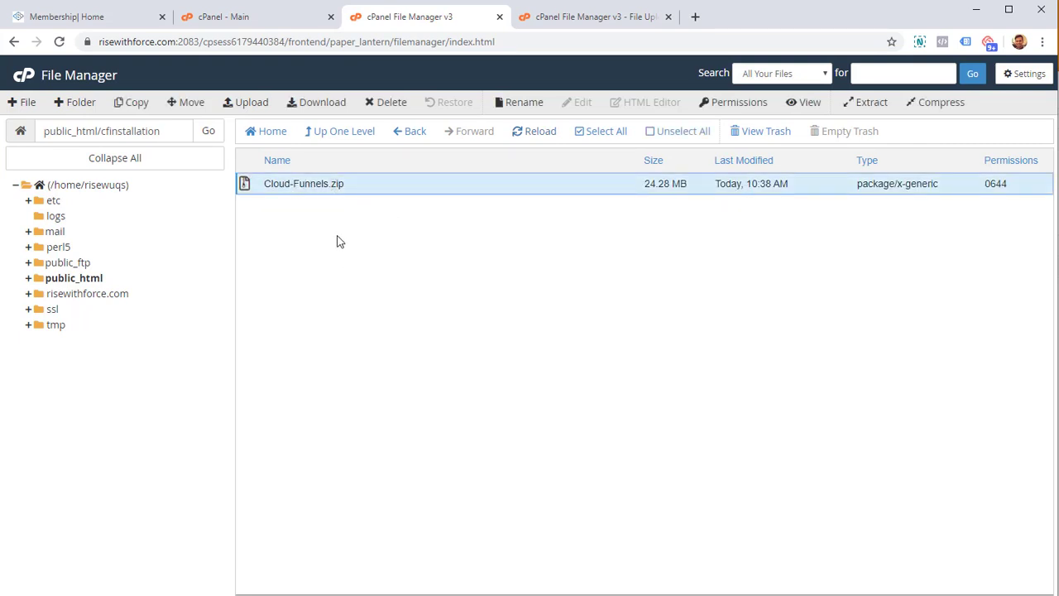
pyautogui.rightClick(313, 190)
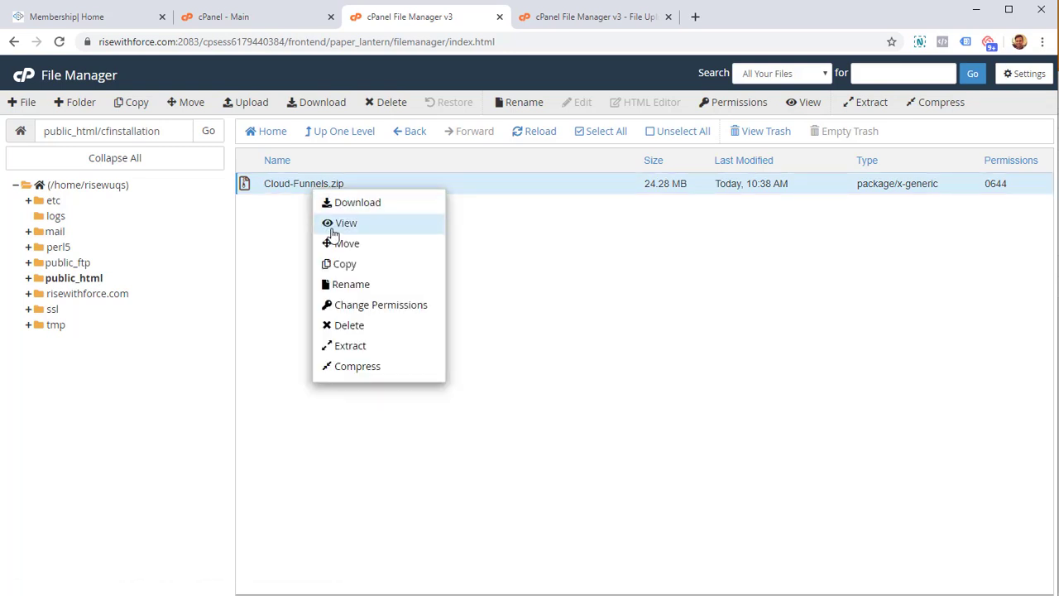
pyautogui.click(378, 350)
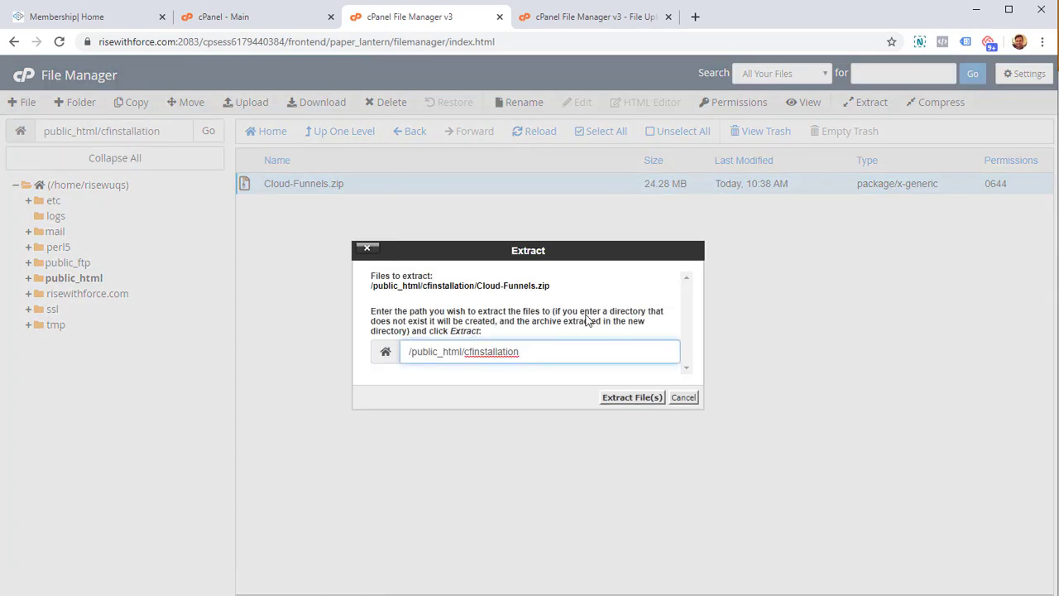
pyautogui.moveTo(477, 355); pyautogui.dragTo(468, 354)
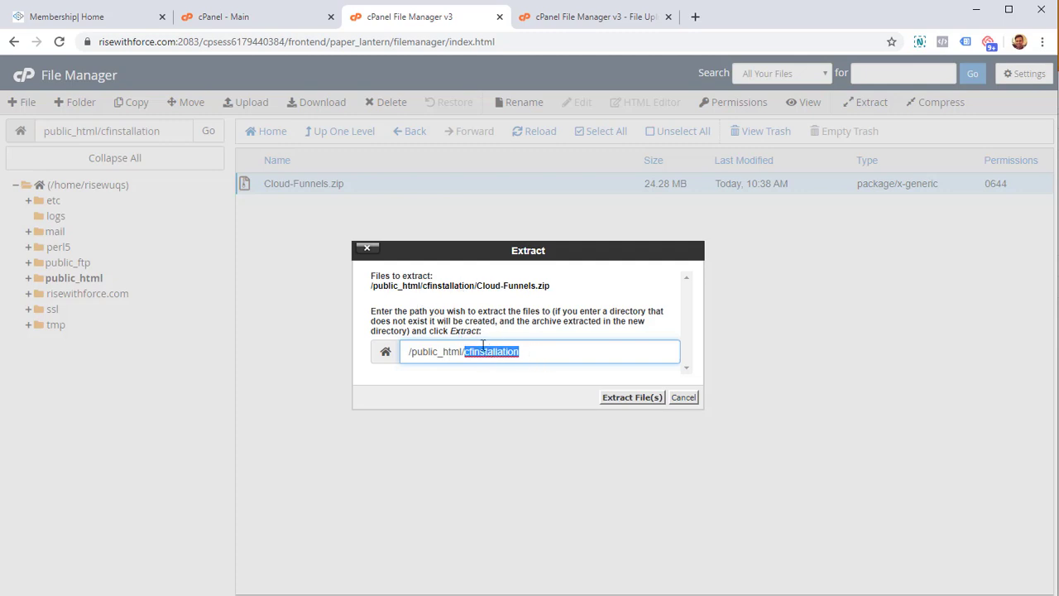
pyautogui.click(569, 348)
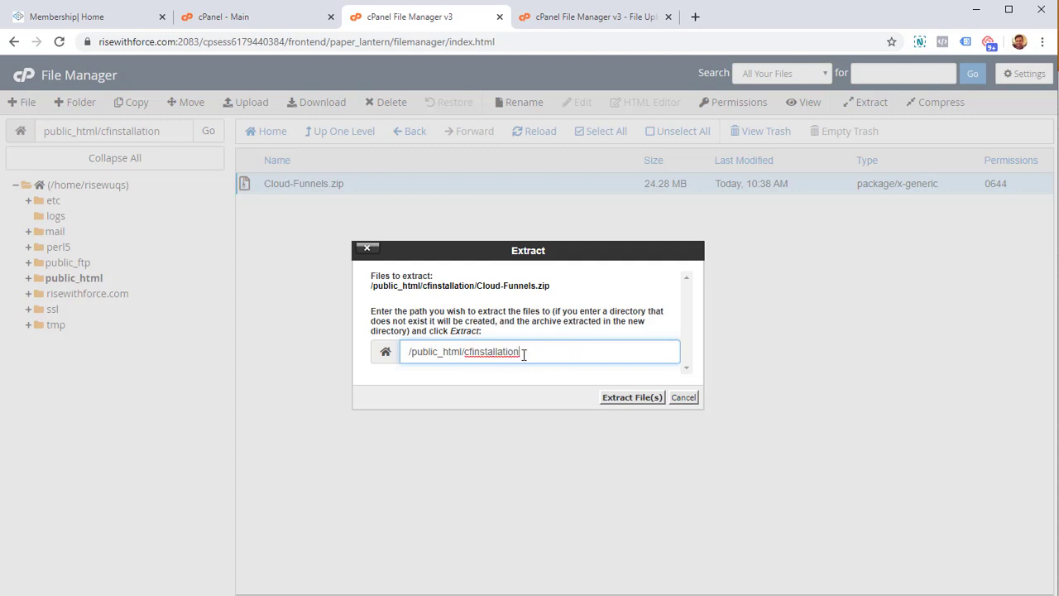
pyautogui.click(614, 401)
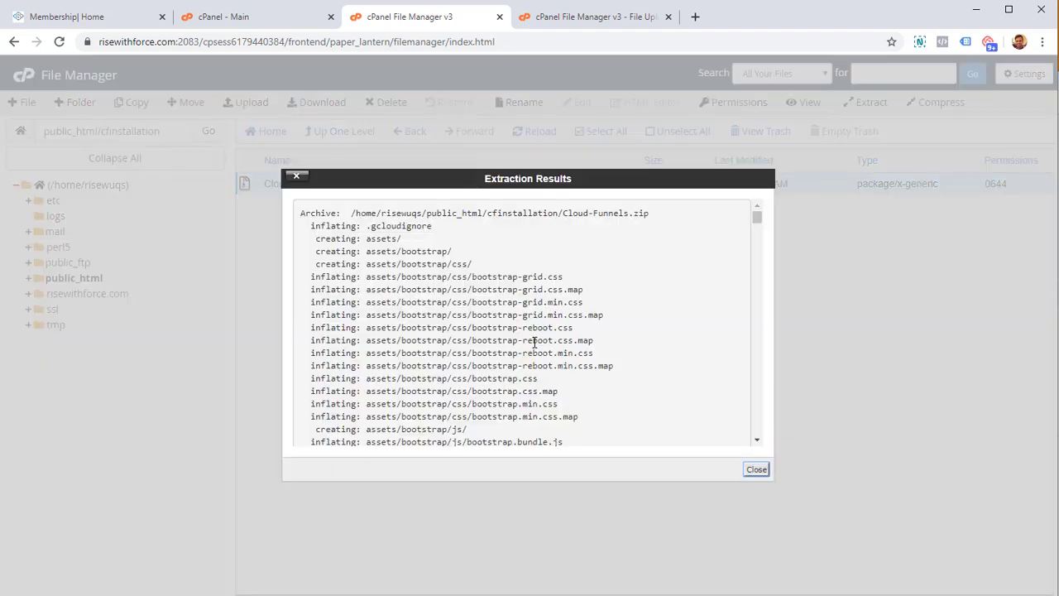
pyautogui.scroll(-5, 679, 363)
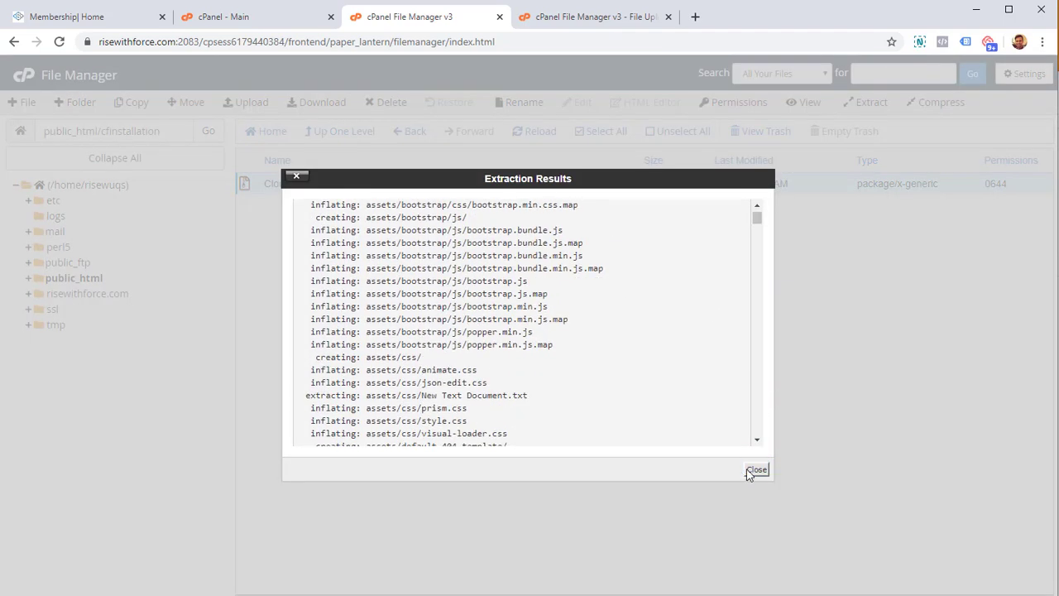
pyautogui.click(756, 469)
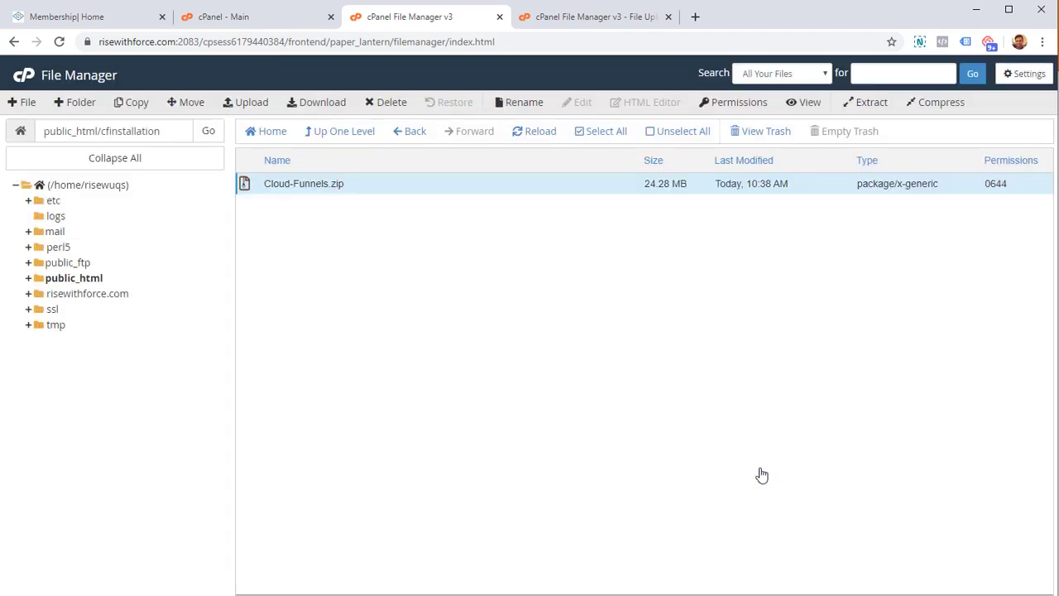
# - Reload the listing and delete Cloud-Funnels.zip from cfinstallation
pyautogui.click(527, 132)
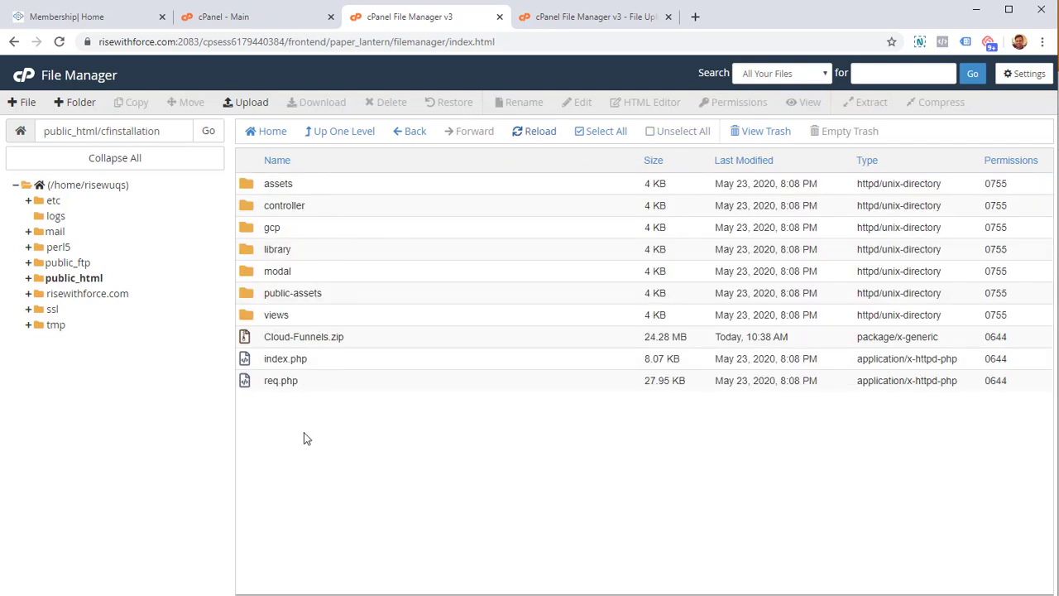
pyautogui.click(332, 335)
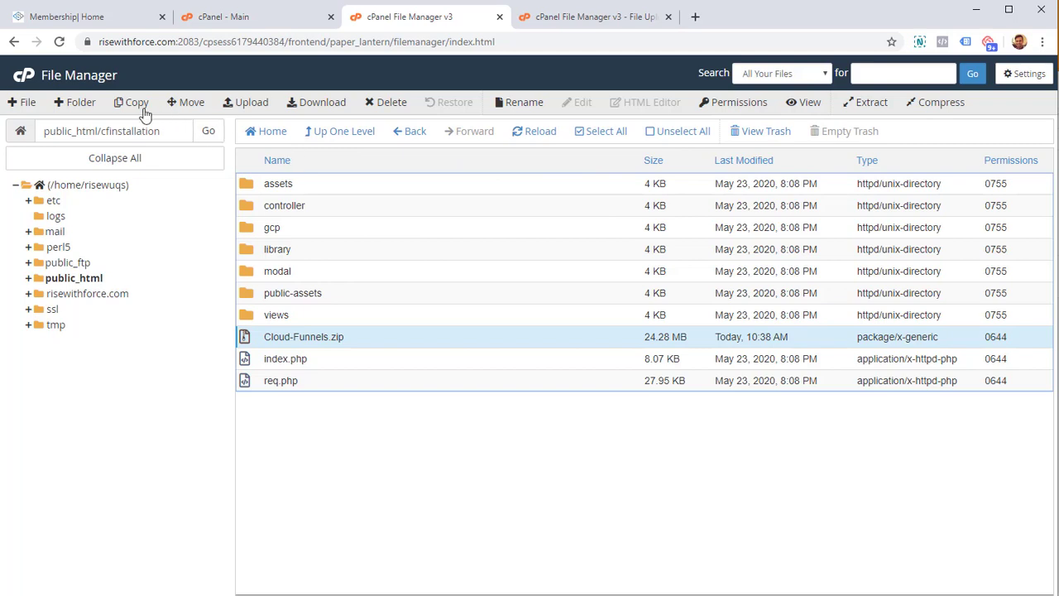
pyautogui.click(388, 106)
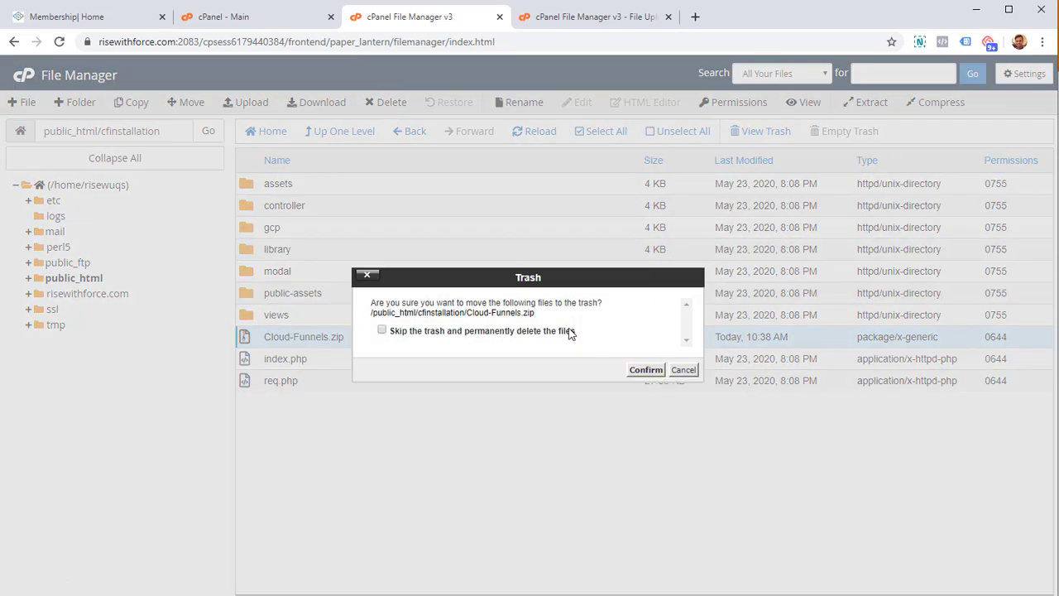
pyautogui.click(633, 371)
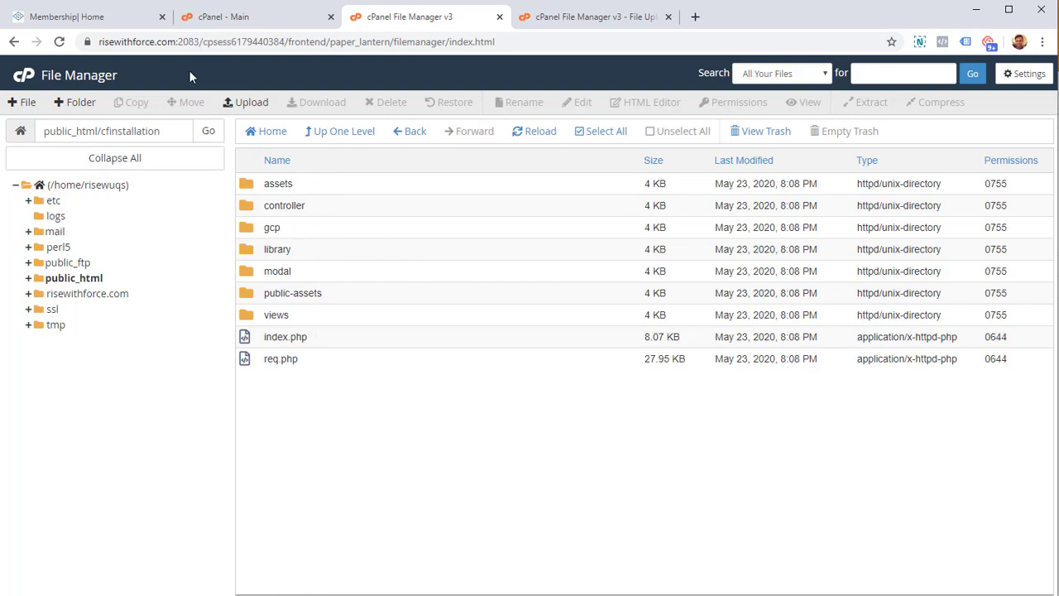
# - Go back into public_html/cfinstallation to see the seven folders plus index.php and req.php
pyautogui.moveTo(178, 47); pyautogui.dragTo(94, 47)
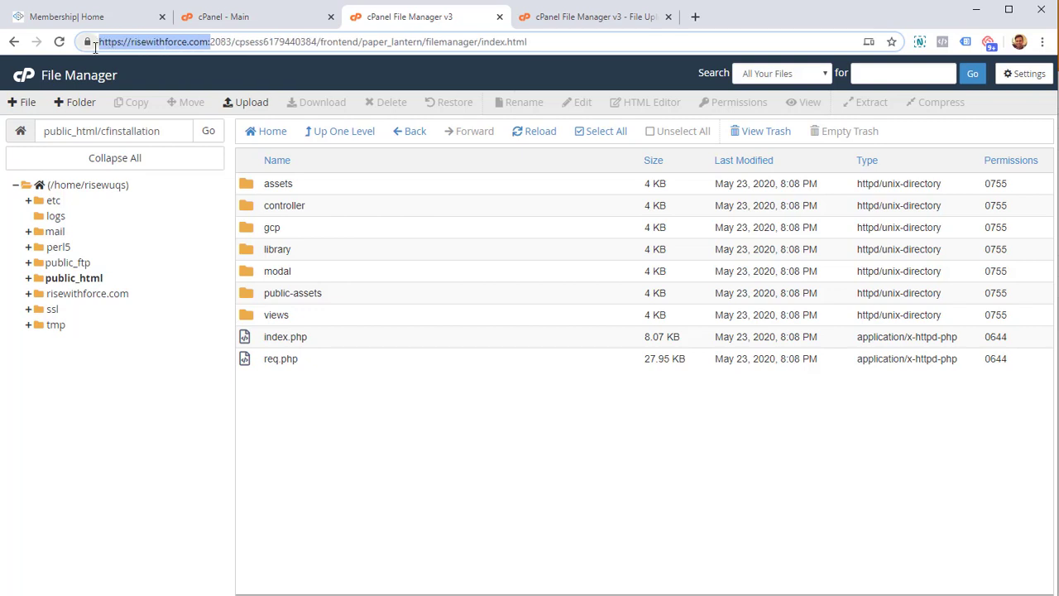
pyautogui.click(322, 454)
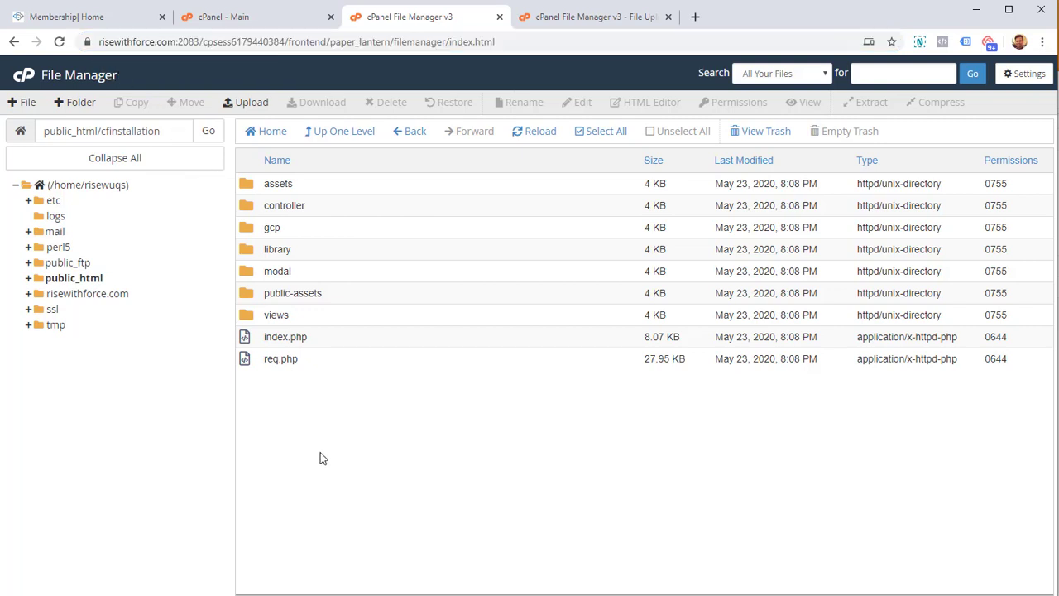
pyautogui.click(100, 280)
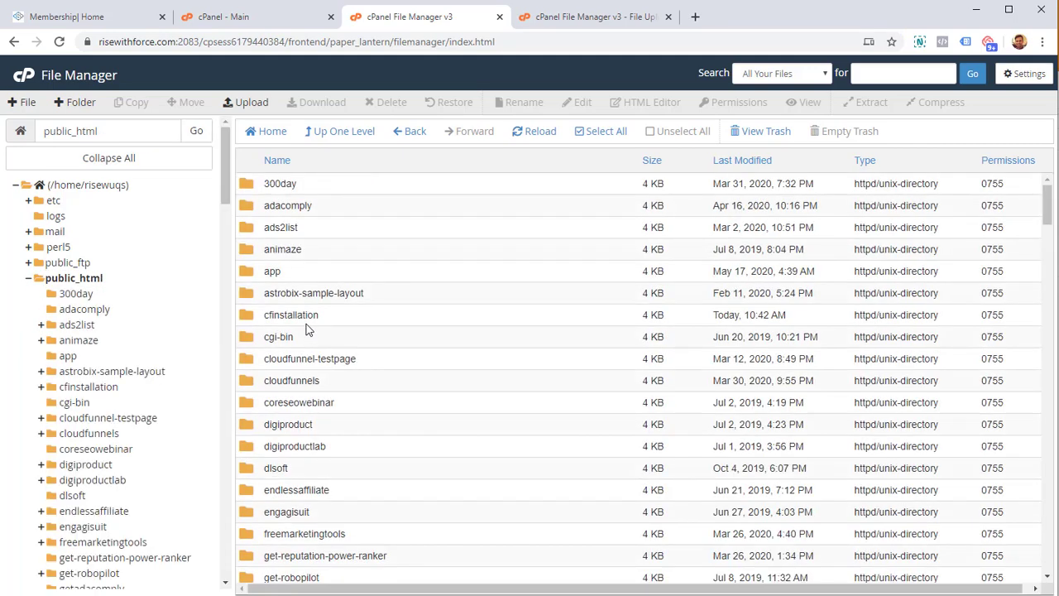
pyautogui.doubleClick(306, 316)
pyautogui.click(457, 318)
pyautogui.doubleClick(251, 316)
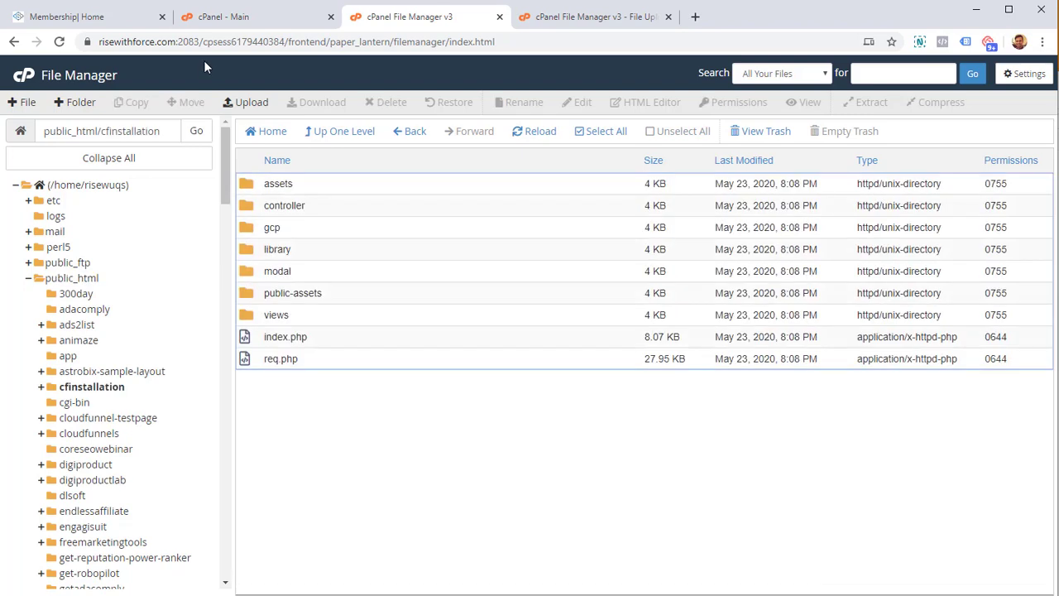
# - Load risewithforce.com/cfinstallation in a new browser tab
pyautogui.click(694, 18)
pyautogui.click(638, 39)
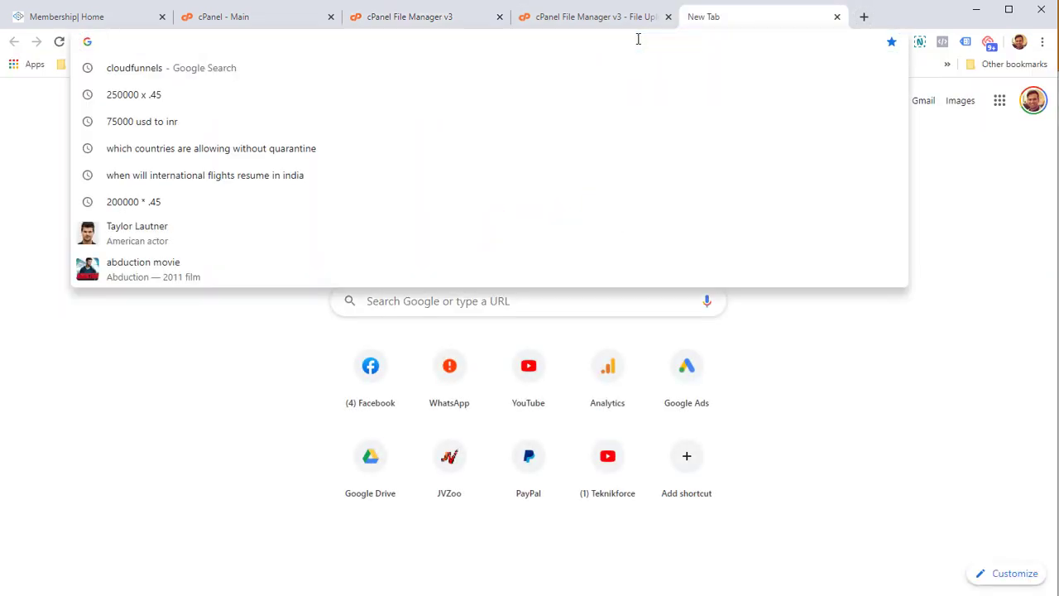
pyautogui.write('rise')
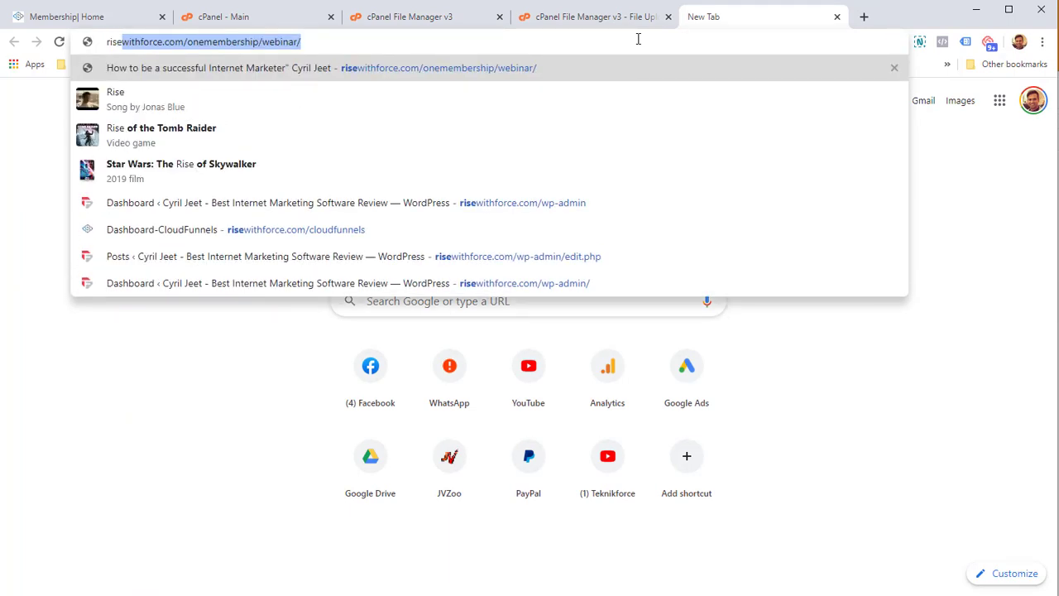
pyautogui.write('withforce.com/')
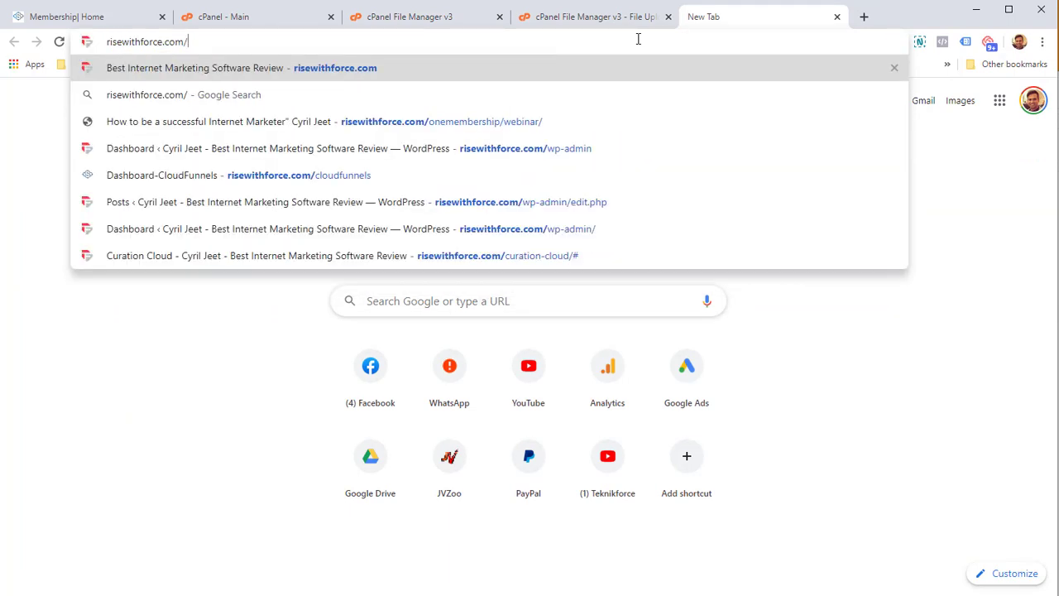
pyautogui.write('cfinstallation')
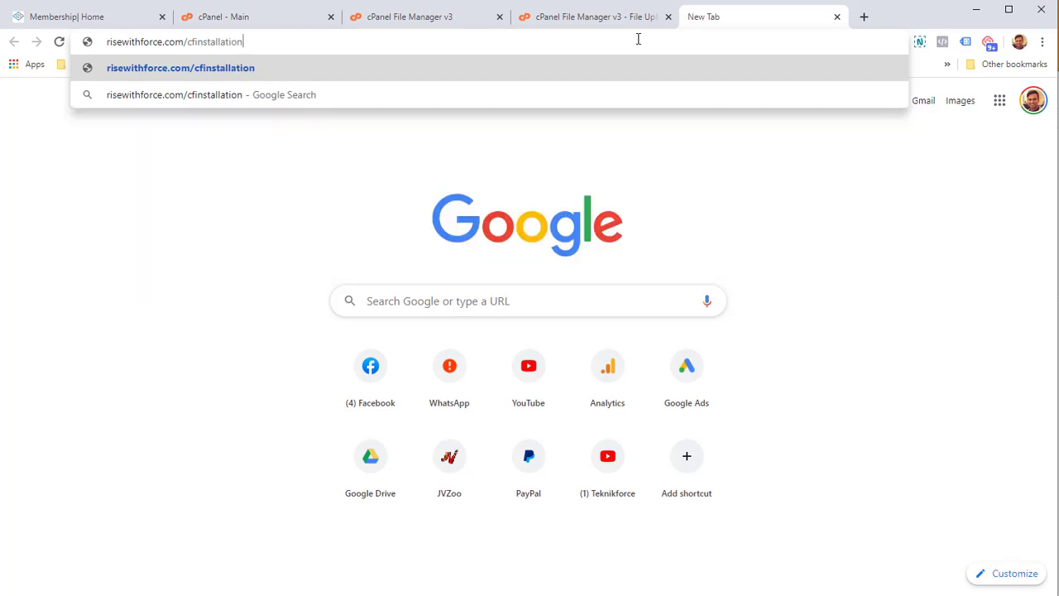
pyautogui.press('Return')
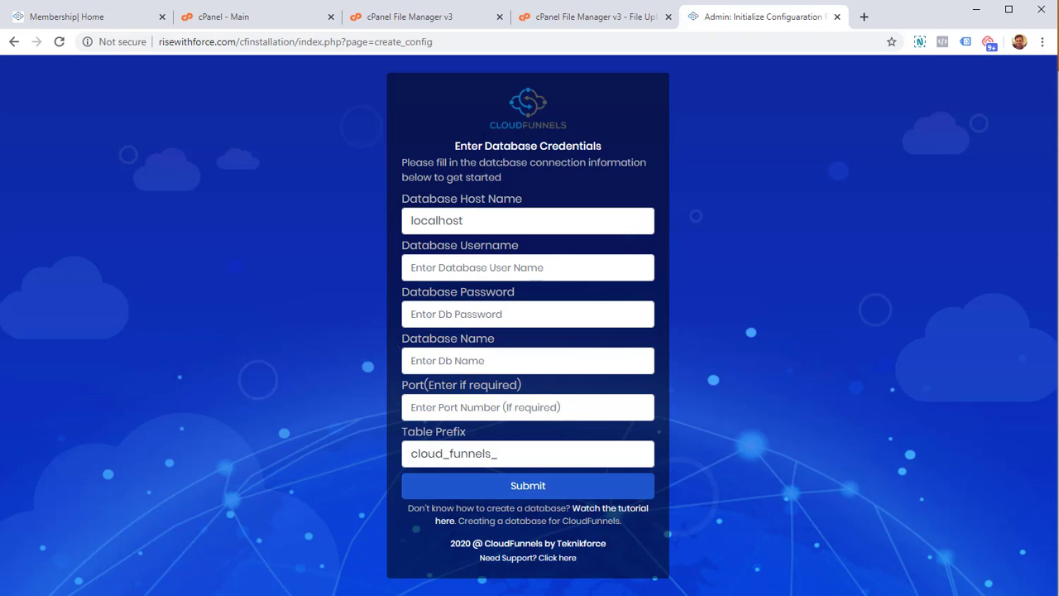
# - Review the installer's localhost host, username, port and cloud_funnels_ table prefix fields, then return to cPanel
pyautogui.moveTo(482, 216); pyautogui.dragTo(406, 243)
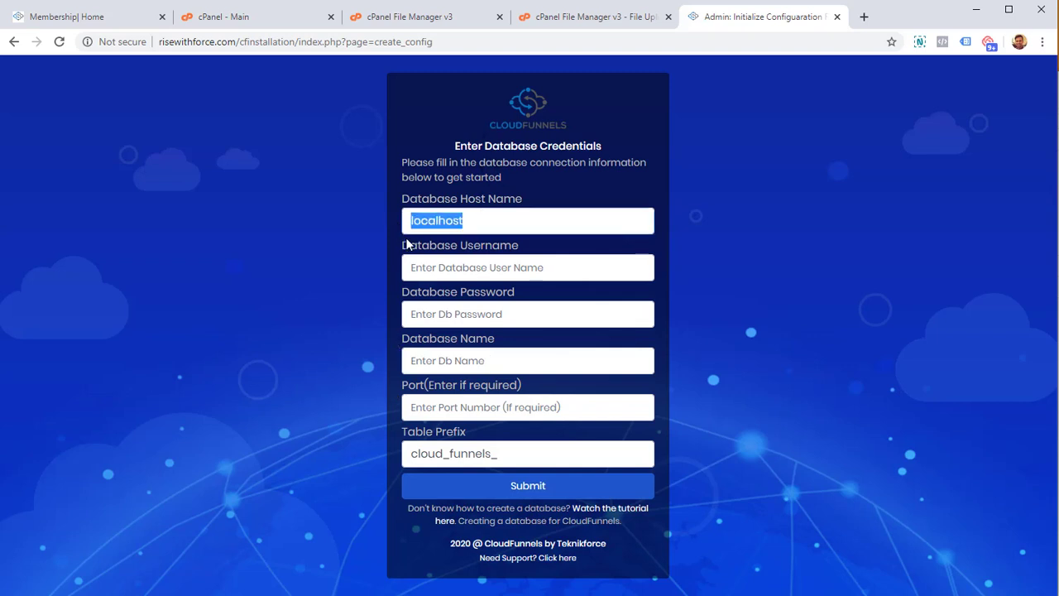
pyautogui.click(444, 266)
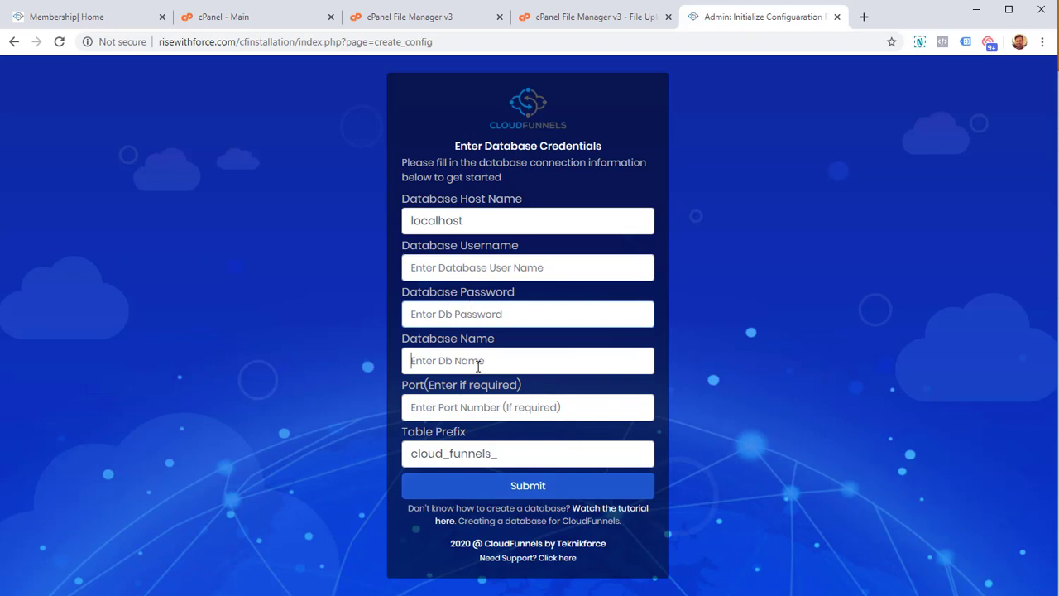
pyautogui.click(480, 410)
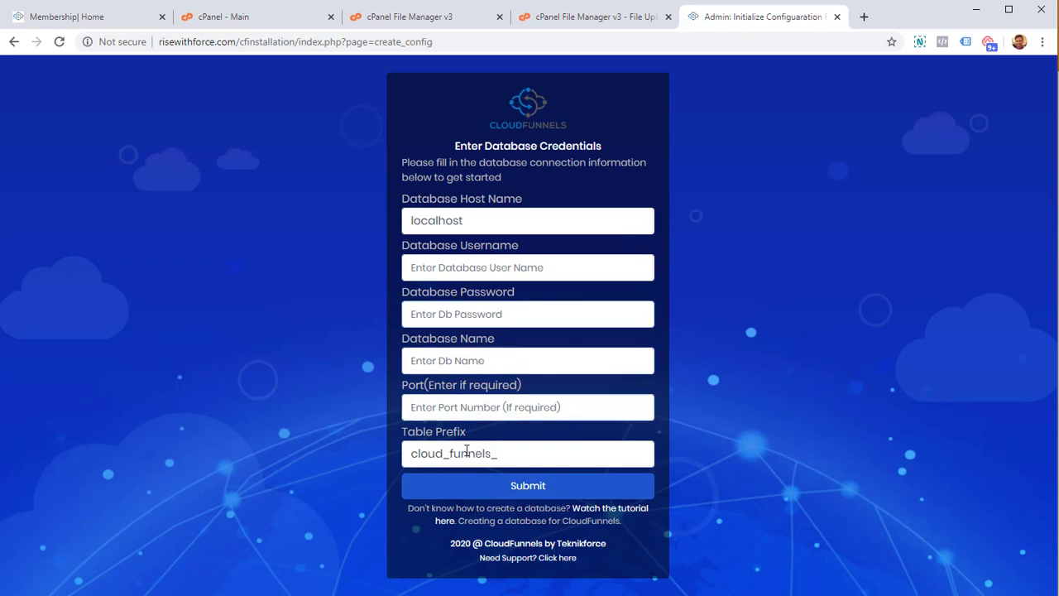
pyautogui.click(466, 451)
pyautogui.hotkey('ctrl', 'a')
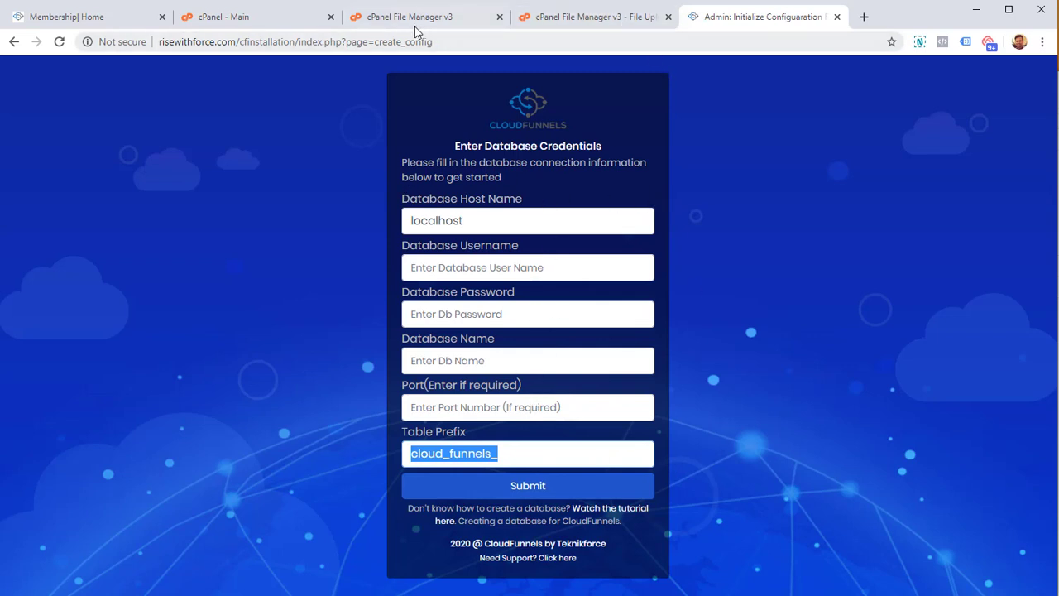
pyautogui.click(266, 22)
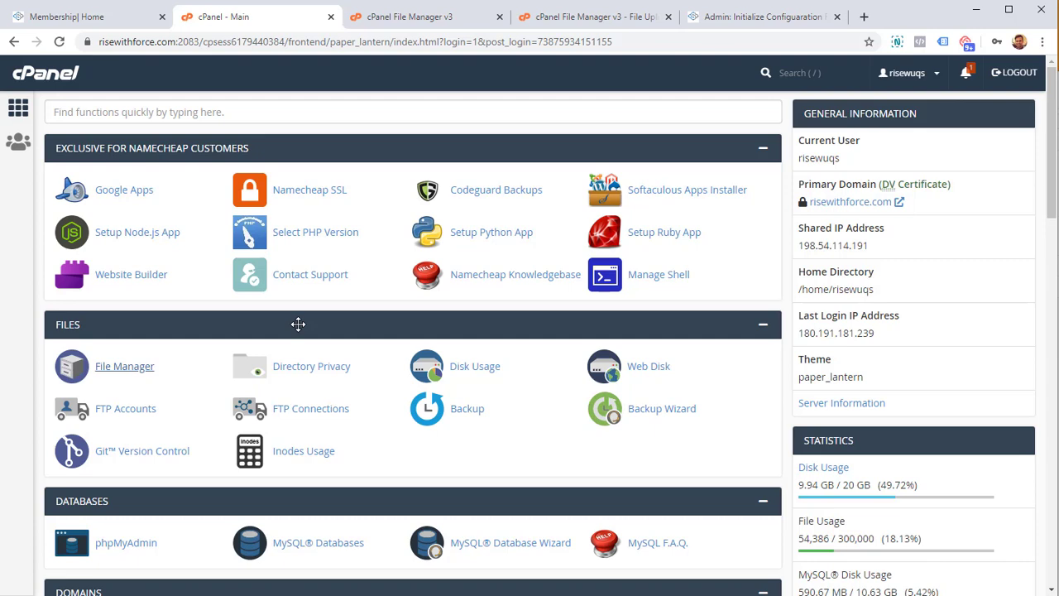
# - Return to the cPanel dashboard and open MySQL Databases from the Databases section
pyautogui.moveTo(788, 18); pyautogui.dragTo(474, 18)
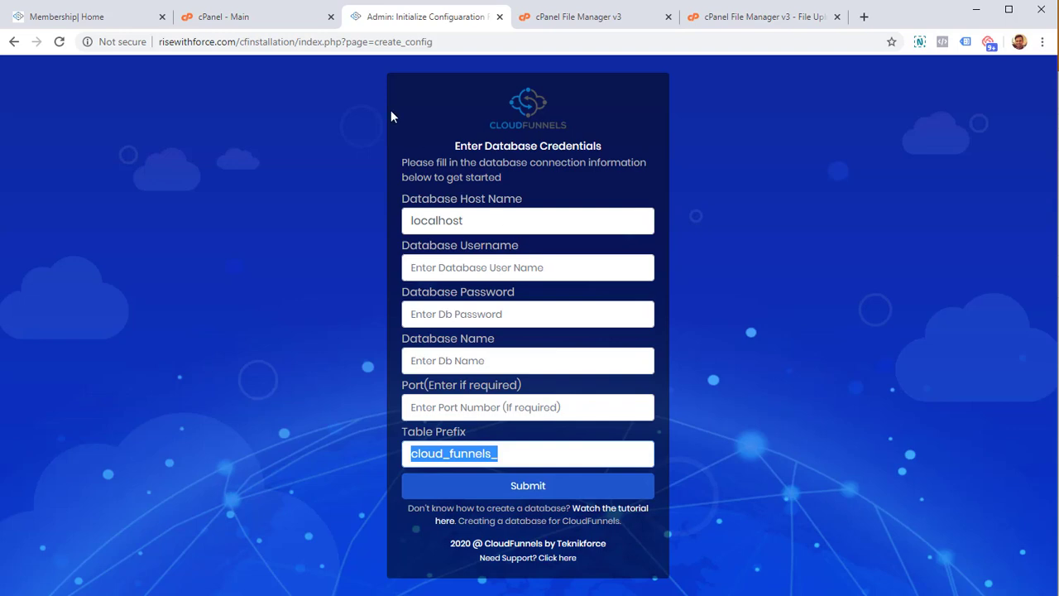
pyautogui.click(280, 28)
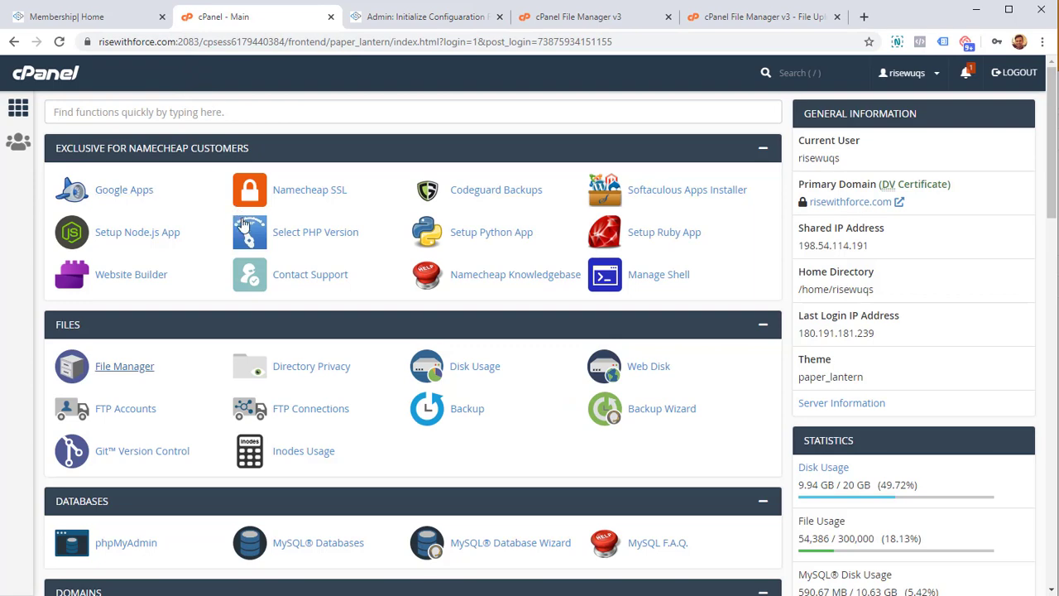
pyautogui.scroll(-2, 242, 259)
pyautogui.scroll(-1, 242, 259)
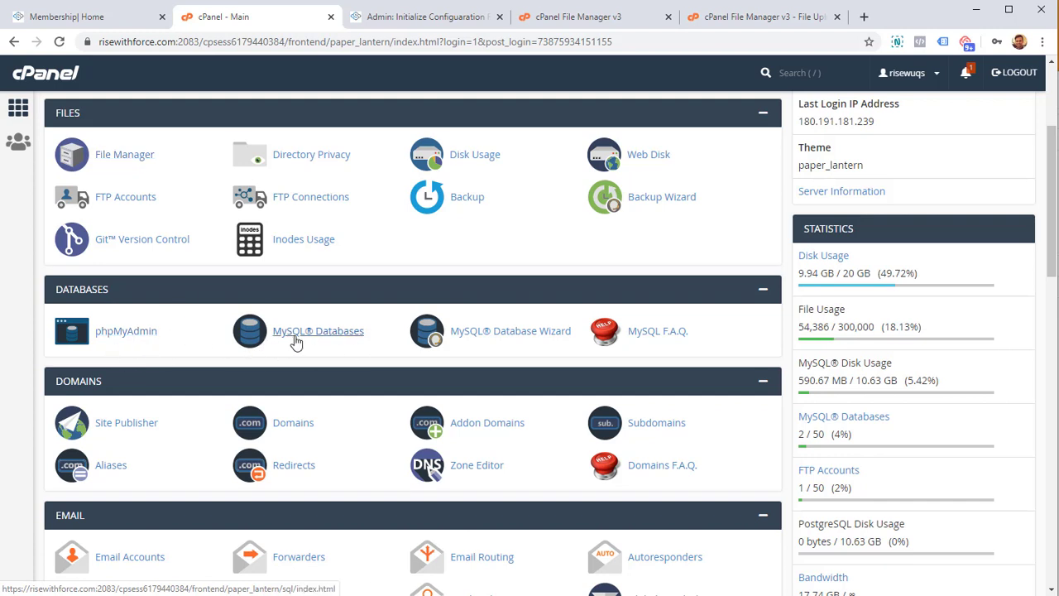
pyautogui.click(296, 342)
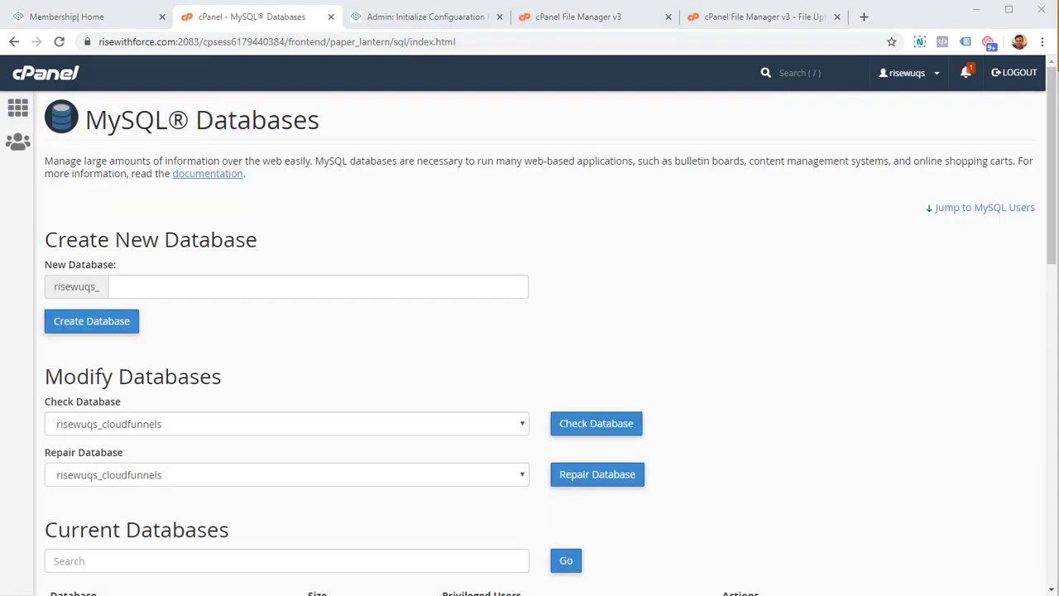
# - Create a new MySQL database named cfinstallation
pyautogui.scroll(-4, 315, 306)
pyautogui.scroll(4, 108, 376)
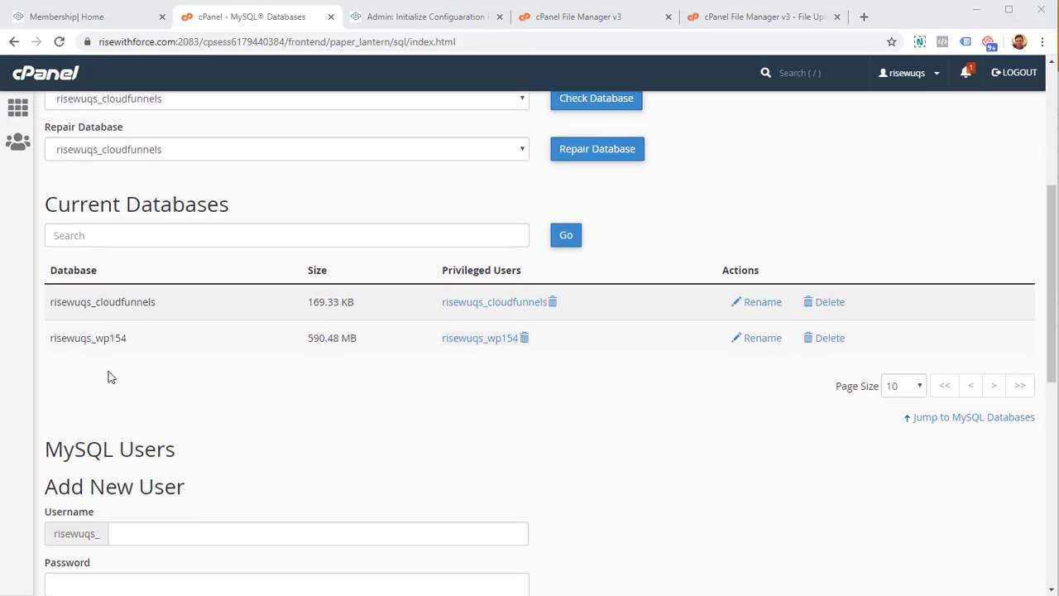
pyautogui.scroll(1, 108, 376)
pyautogui.click(183, 282)
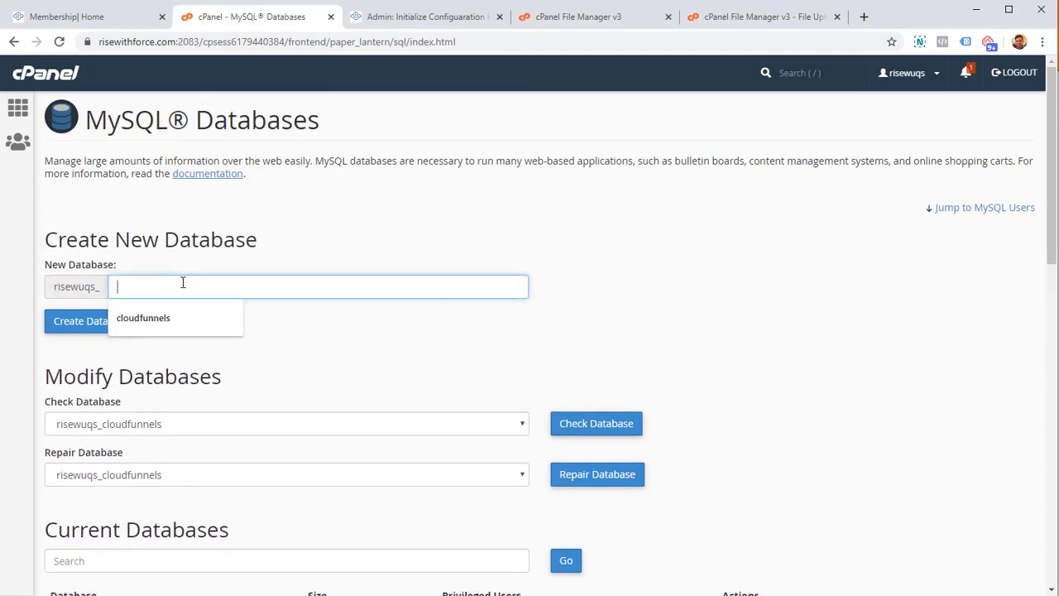
pyautogui.write('cloudfunnels')
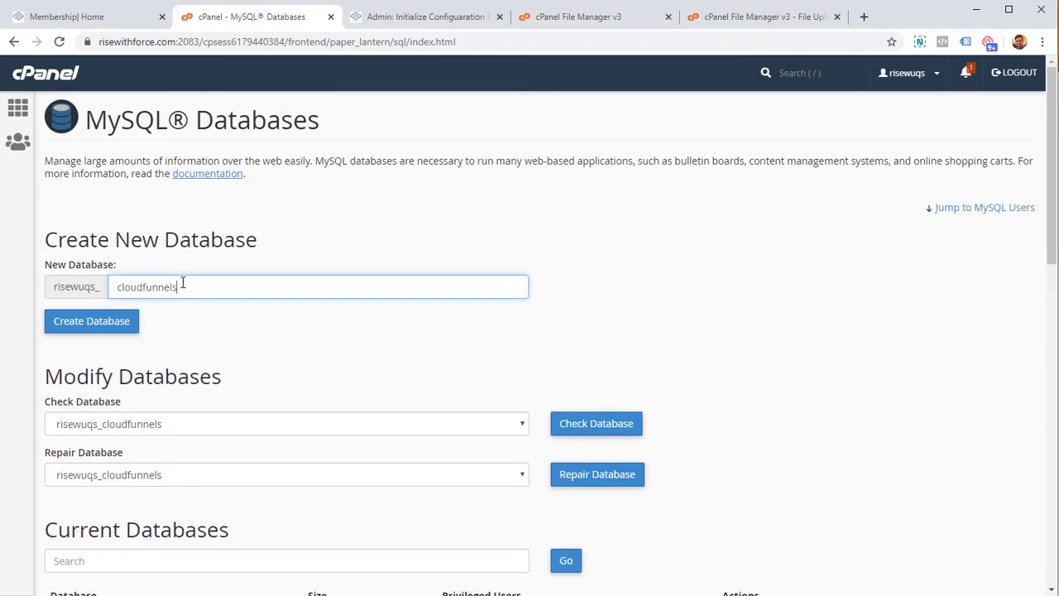
pyautogui.press('BackSpace')
pyautogui.press('BackSpace')
pyautogui.press('BackSpace')
pyautogui.press('BackSpace')
pyautogui.press('BackSpace')
pyautogui.press('BackSpace')
pyautogui.press('BackSpace')
pyautogui.press('BackSpace')
pyautogui.press('BackSpace')
pyautogui.press('BackSpace')
pyautogui.press('BackSpace')
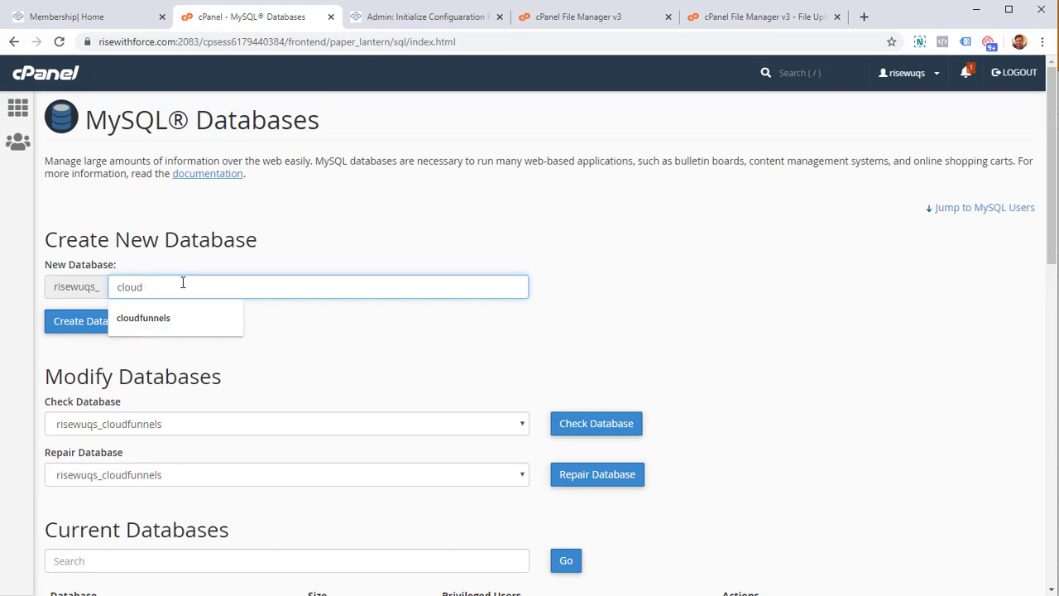
pyautogui.write('finstal')
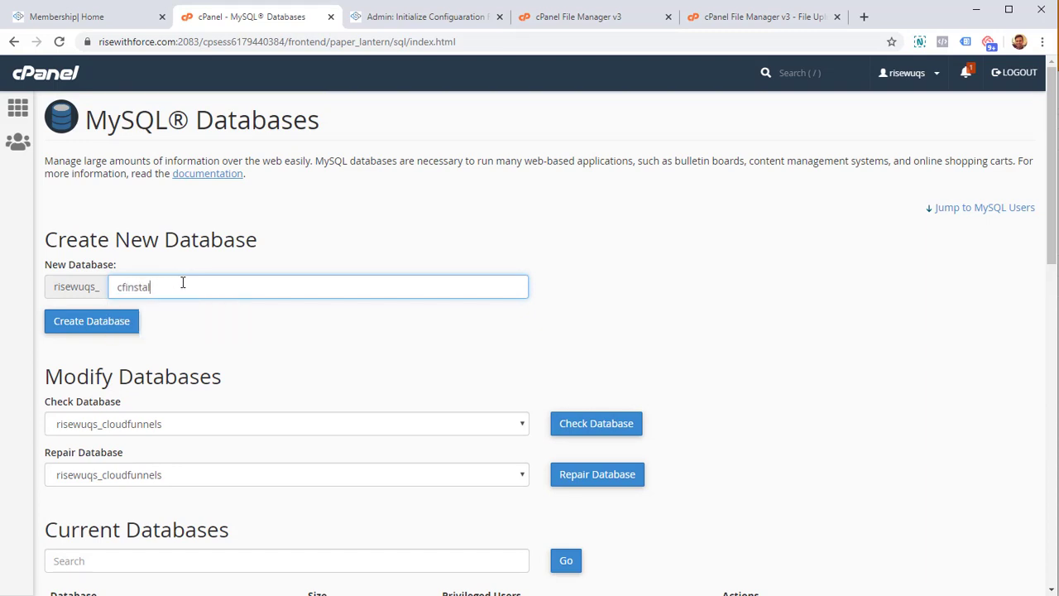
pyautogui.write('lation')
pyautogui.click(105, 330)
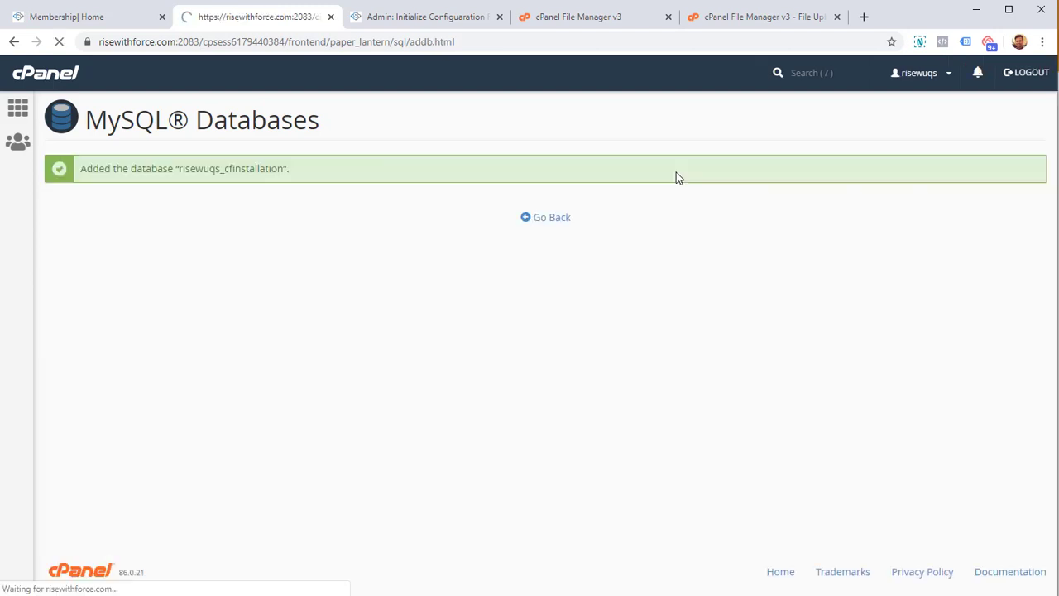
# - Go back and confirm risewuqs_cfinstallation is listed under Current Databases
pyautogui.click(559, 218)
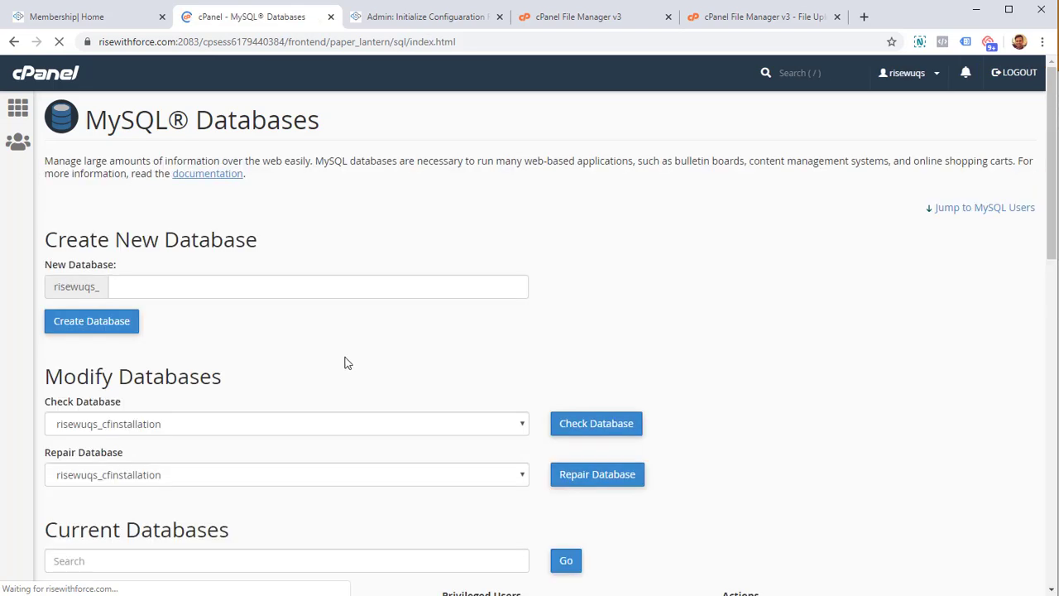
pyautogui.scroll(-5, 343, 361)
pyautogui.moveTo(91, 203); pyautogui.dragTo(160, 204)
pyautogui.scroll(1, 726, 402)
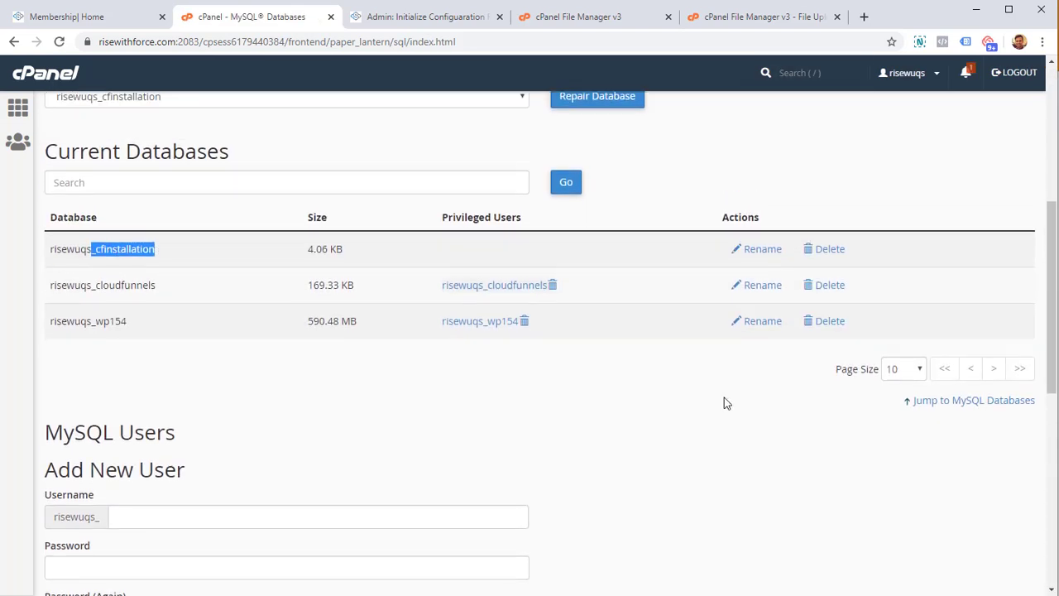
pyautogui.scroll(-2, 811, 307)
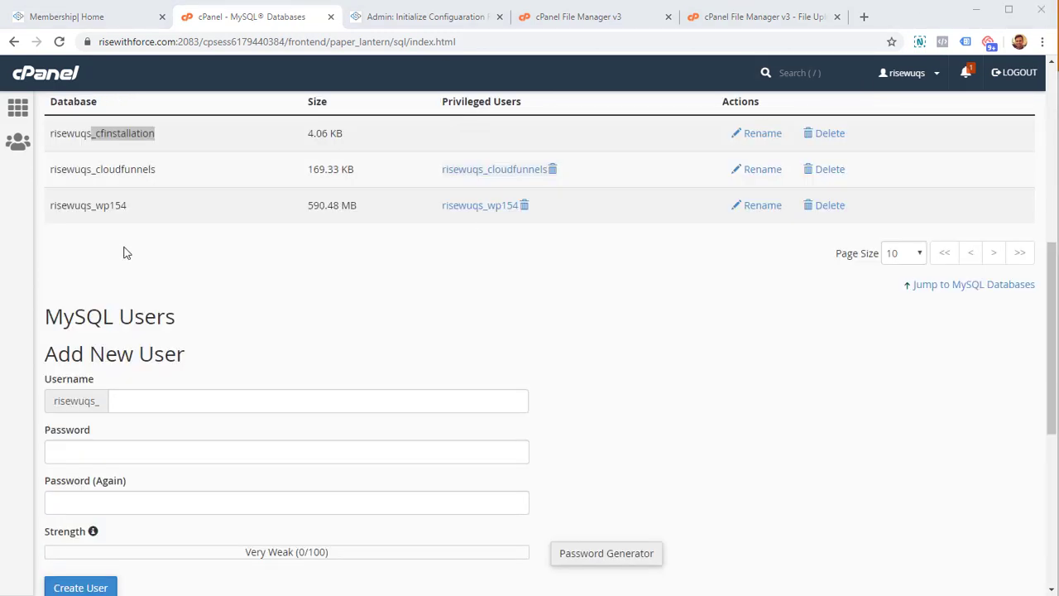
pyautogui.scroll(1, 157, 315)
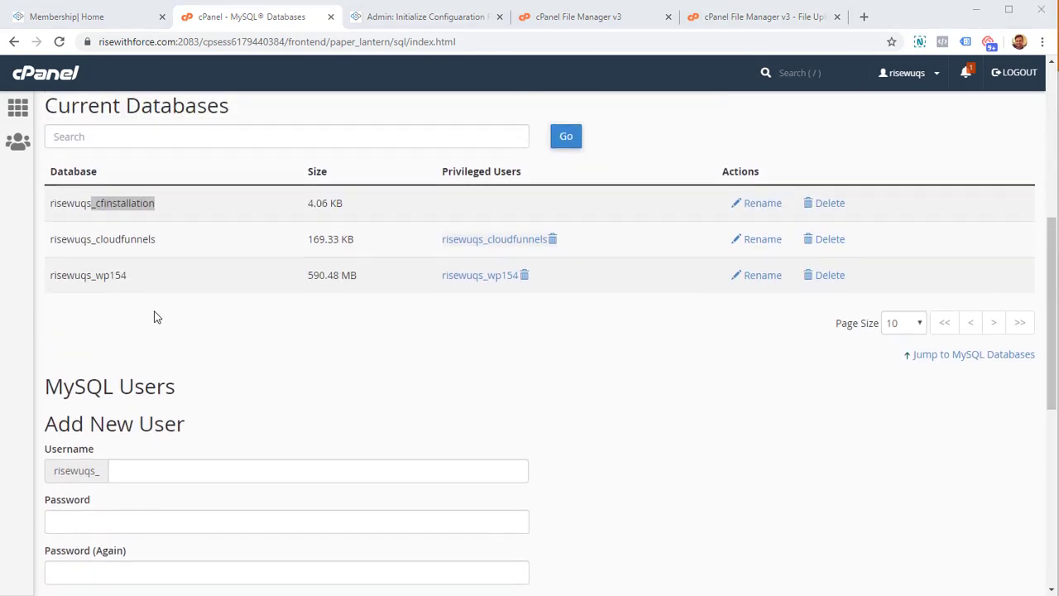
pyautogui.scroll(-2, 116, 356)
pyautogui.scroll(-1, 112, 368)
# - Enter cfinstallation as the new MySQL user's username
pyautogui.moveTo(74, 246); pyautogui.dragTo(165, 282)
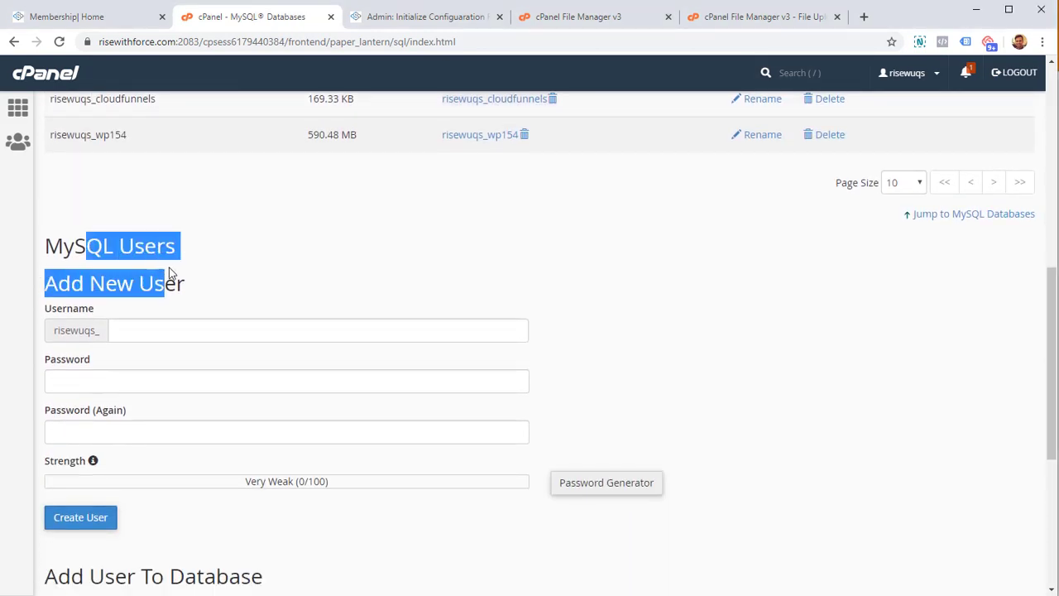
pyautogui.click(165, 281)
pyautogui.click(189, 329)
pyautogui.write('cf')
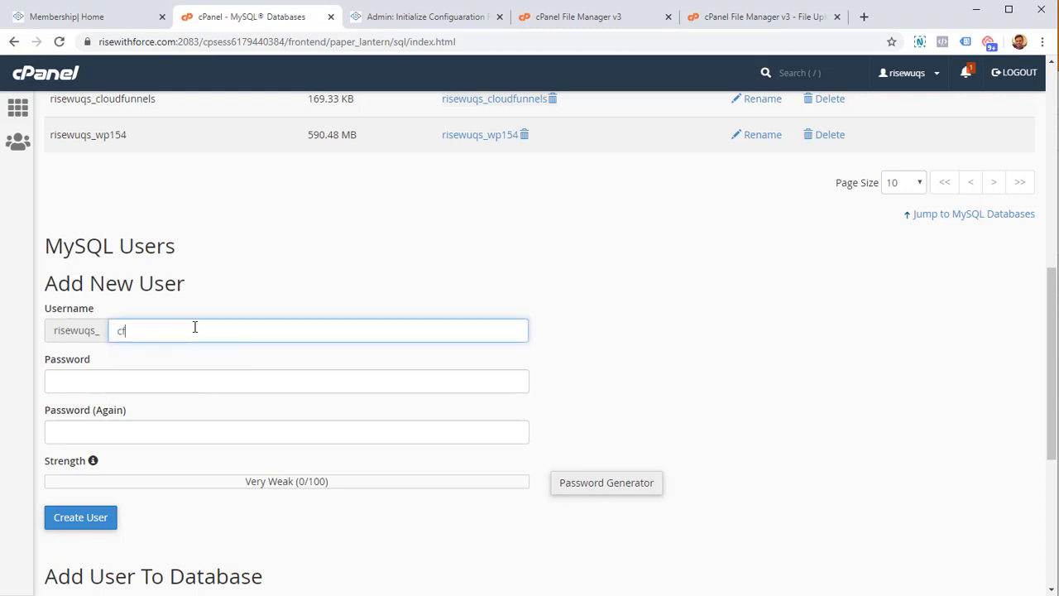
pyautogui.write('installation')
pyautogui.hotkey('ctrl', 'a')
# - Paste the saved strong password into both password fields and create the user
pyautogui.click(252, 379)
pyautogui.hotkey('ctrl', 'v')
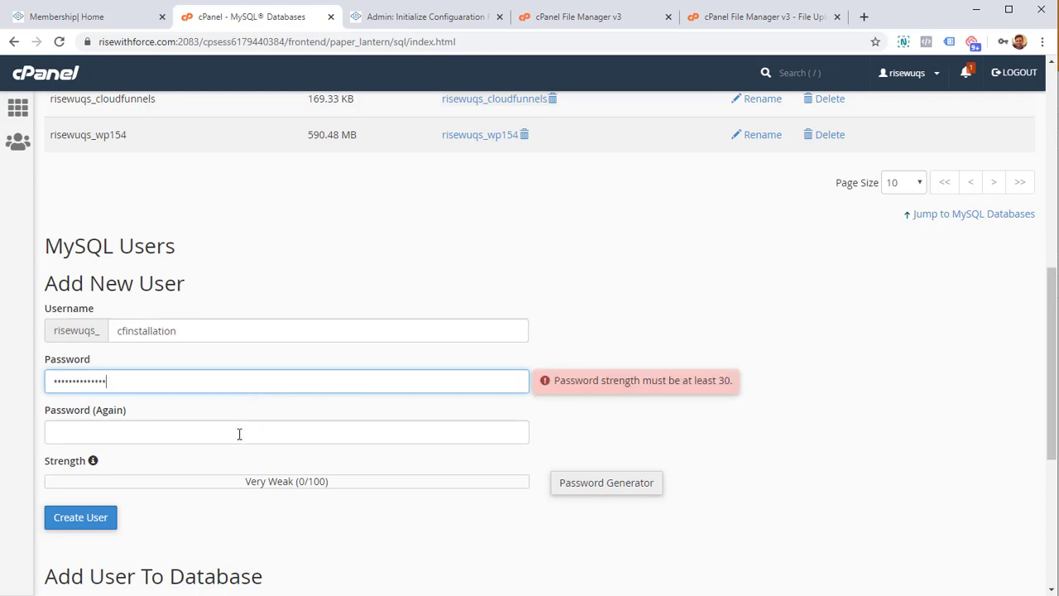
pyautogui.click(240, 434)
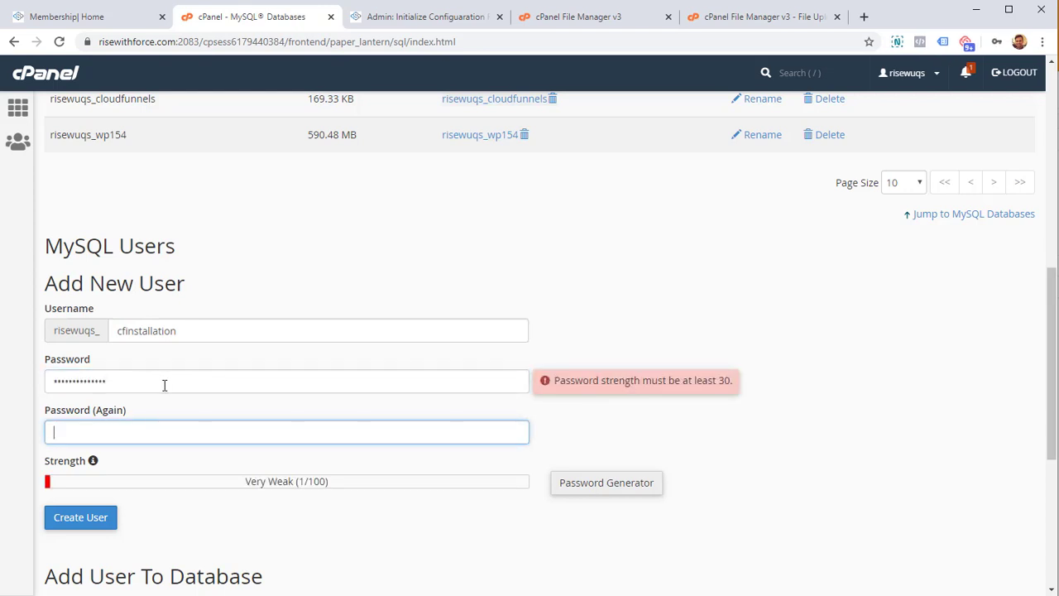
pyautogui.hotkey('alt', 'Tab')
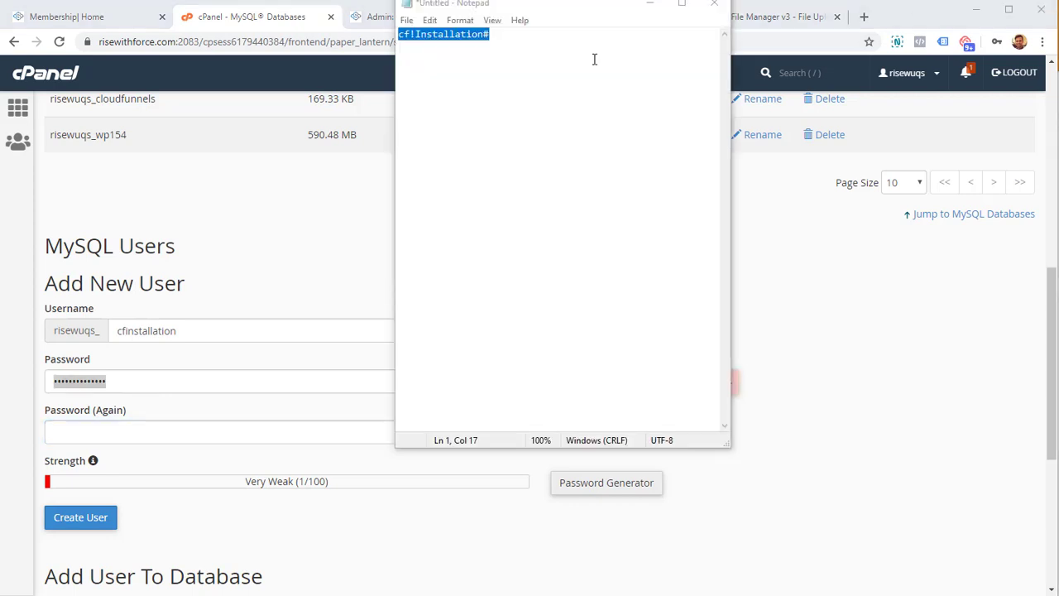
pyautogui.click(649, 4)
pyautogui.click(184, 381)
pyautogui.hotkey('ctrl', 'a')
pyautogui.hotkey('ctrl', 'v')
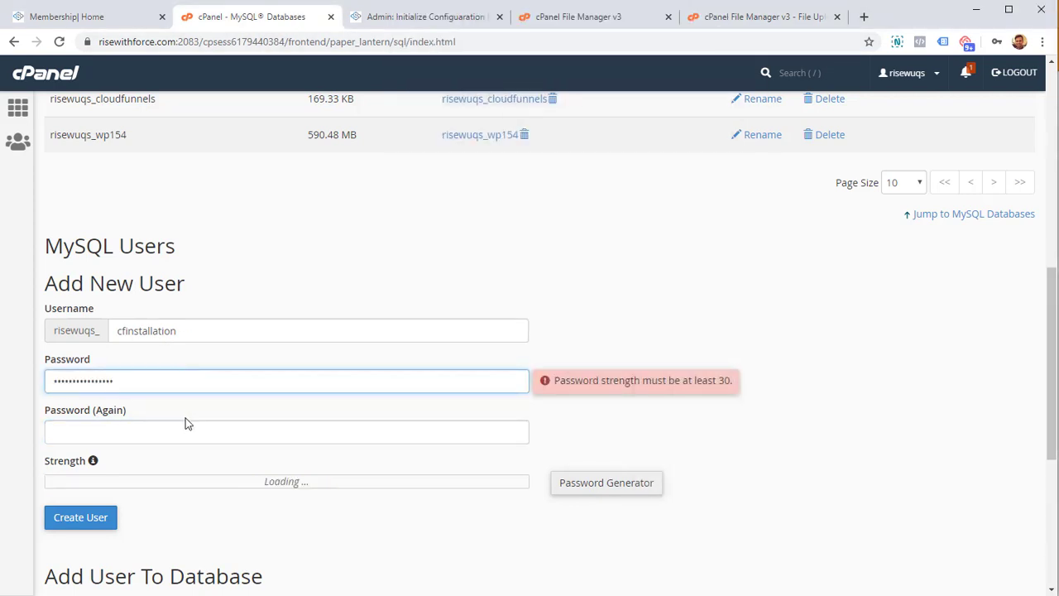
pyautogui.click(193, 428)
pyautogui.hotkey('ctrl', 'v')
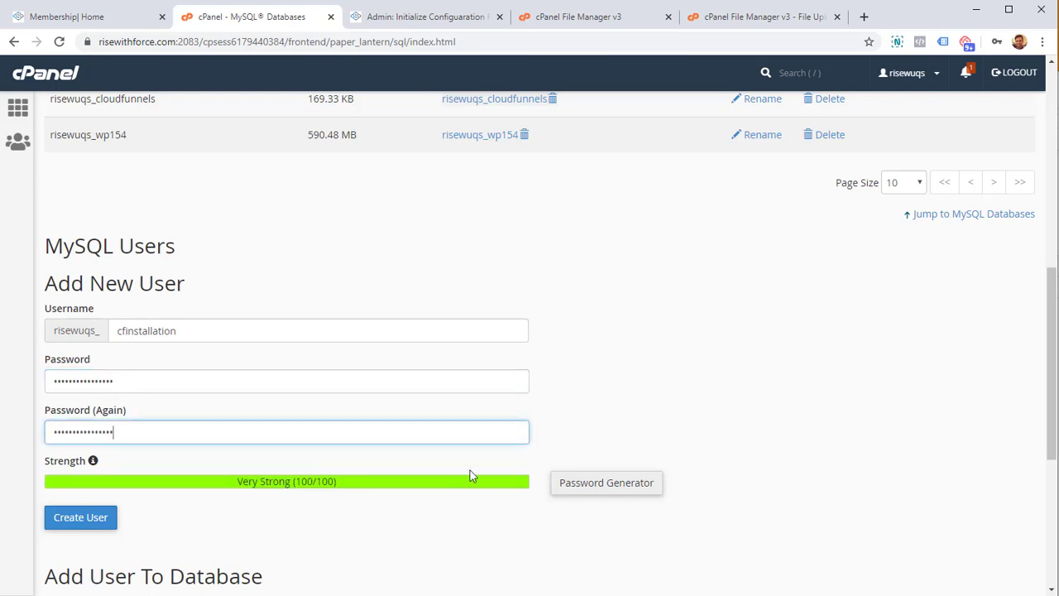
pyautogui.click(82, 523)
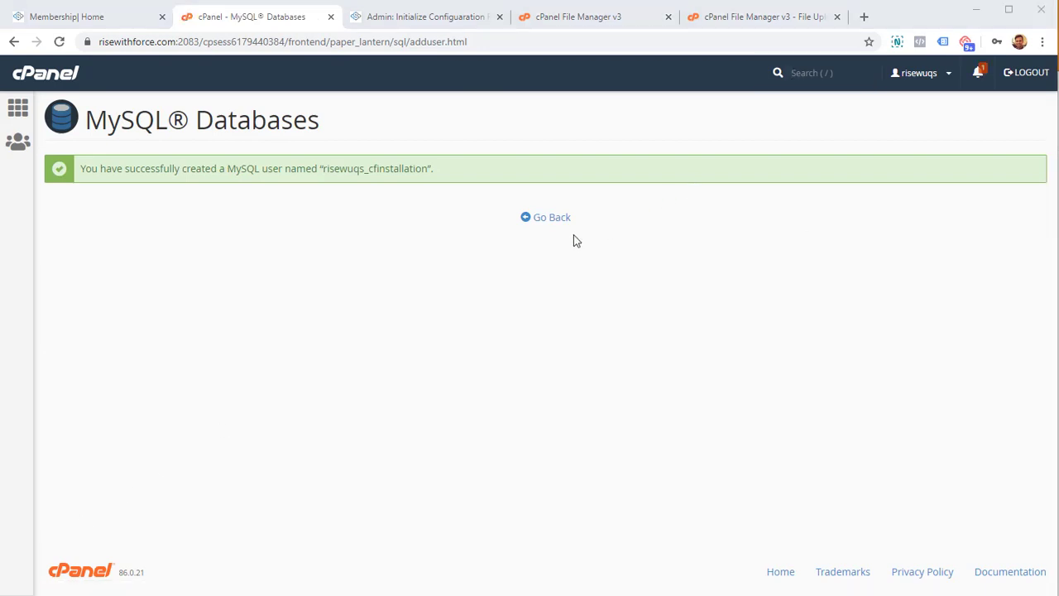
# - Return to the MySQL Databases overview and find the Add User To Database section
pyautogui.click(542, 220)
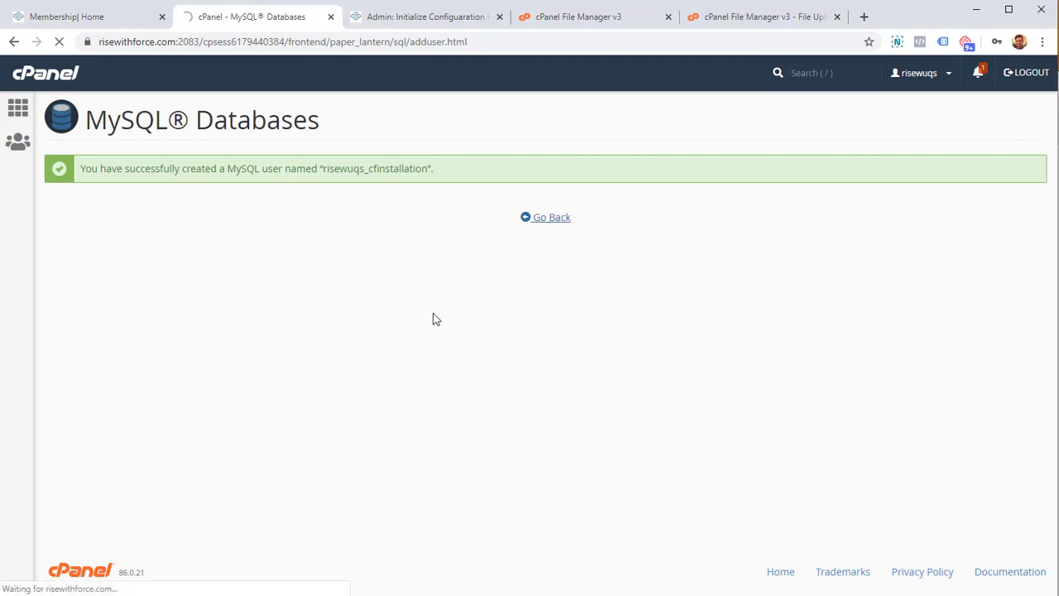
pyautogui.scroll(-15, 433, 317)
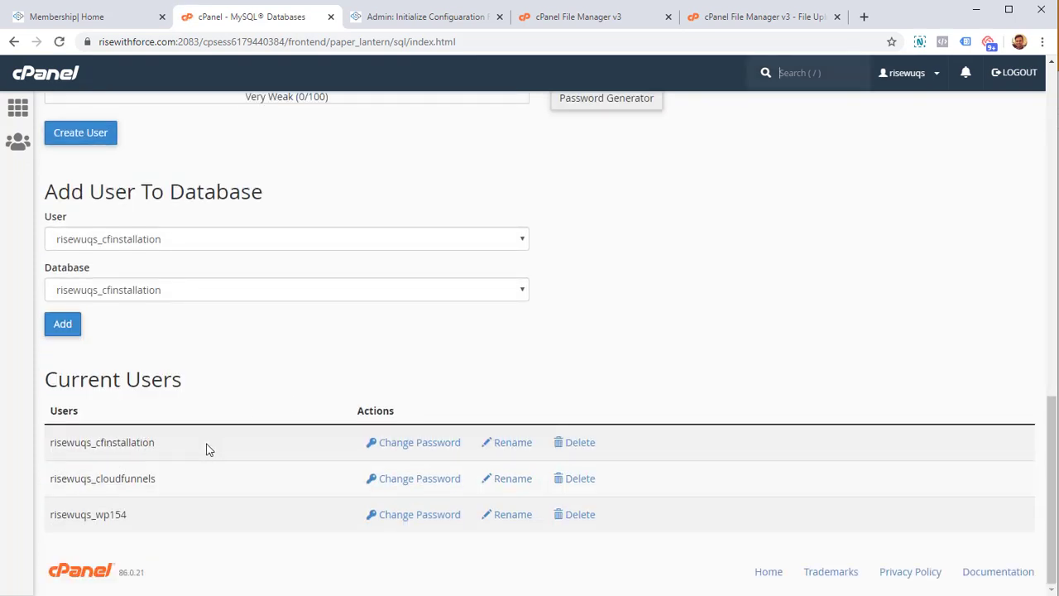
pyautogui.scroll(10, 419, 404)
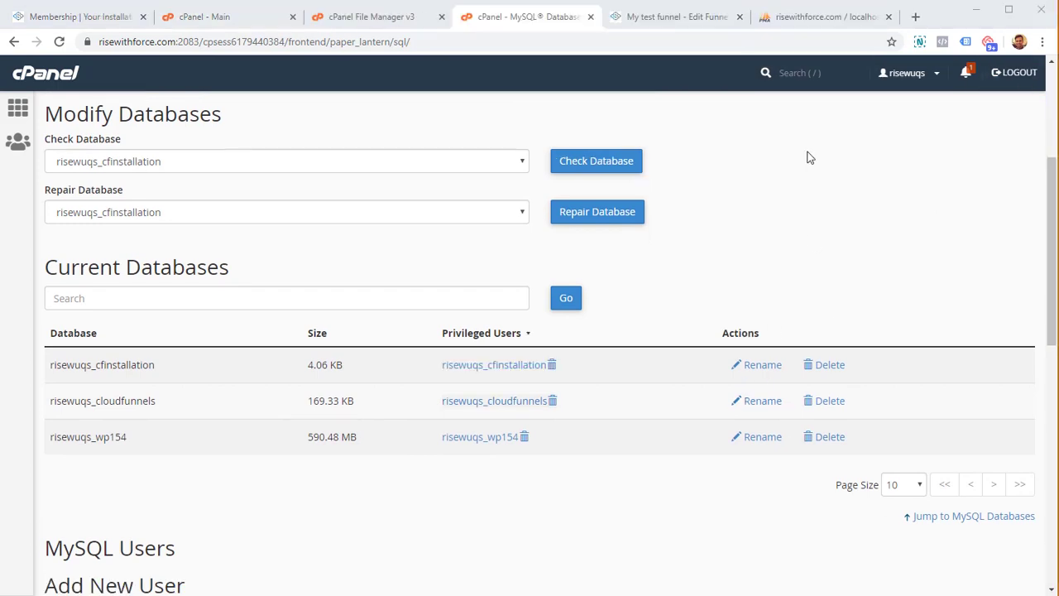
pyautogui.scroll(-5, 806, 177)
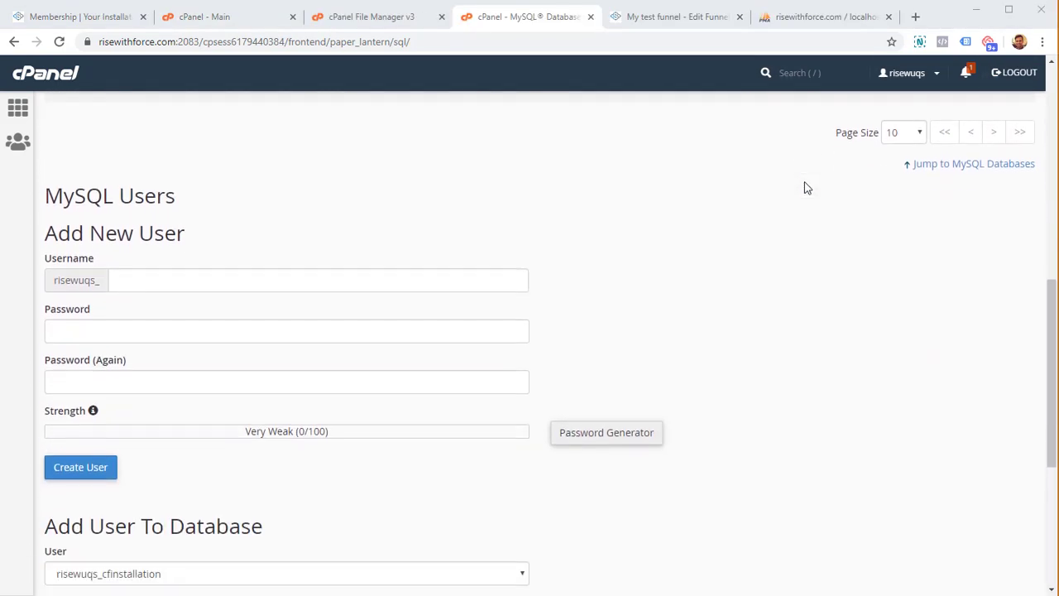
pyautogui.scroll(-3, 807, 187)
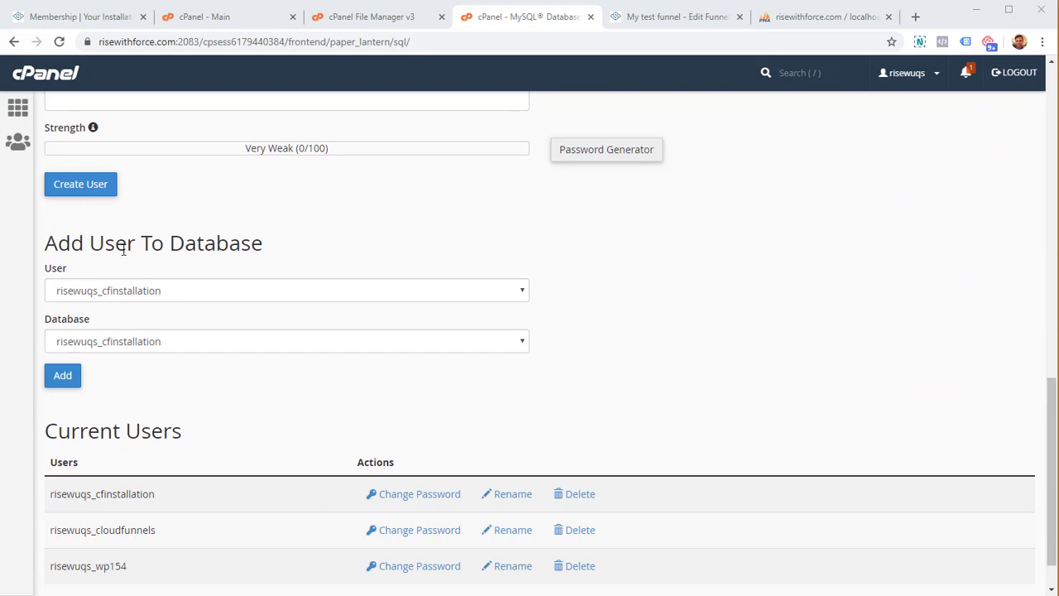
pyautogui.moveTo(123, 249); pyautogui.dragTo(187, 267)
pyautogui.click(215, 244)
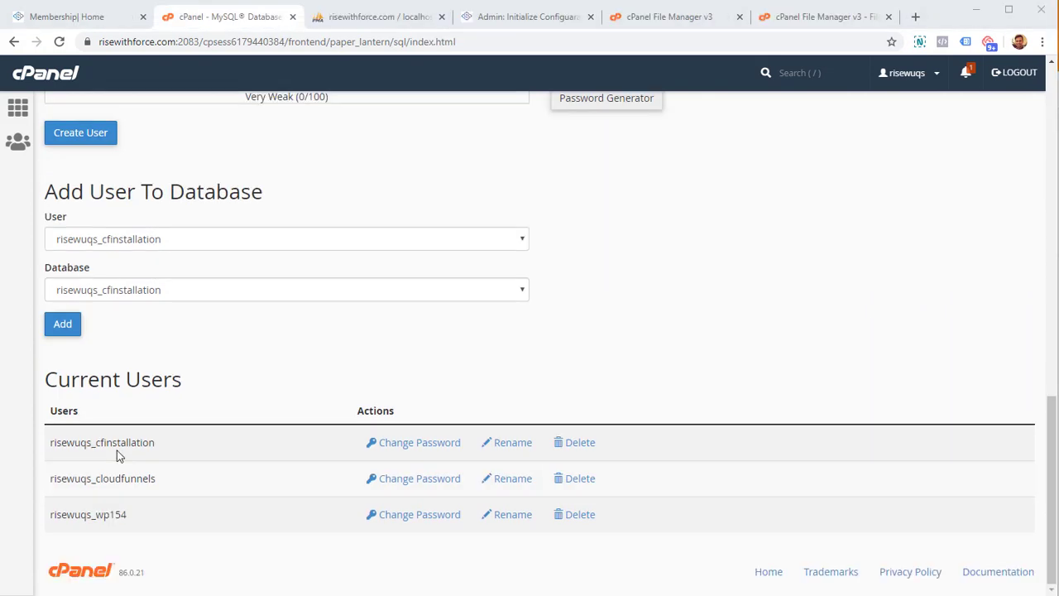
# - Pick the cfinstallation user and cfinstallation database, then add the user
pyautogui.click(145, 242)
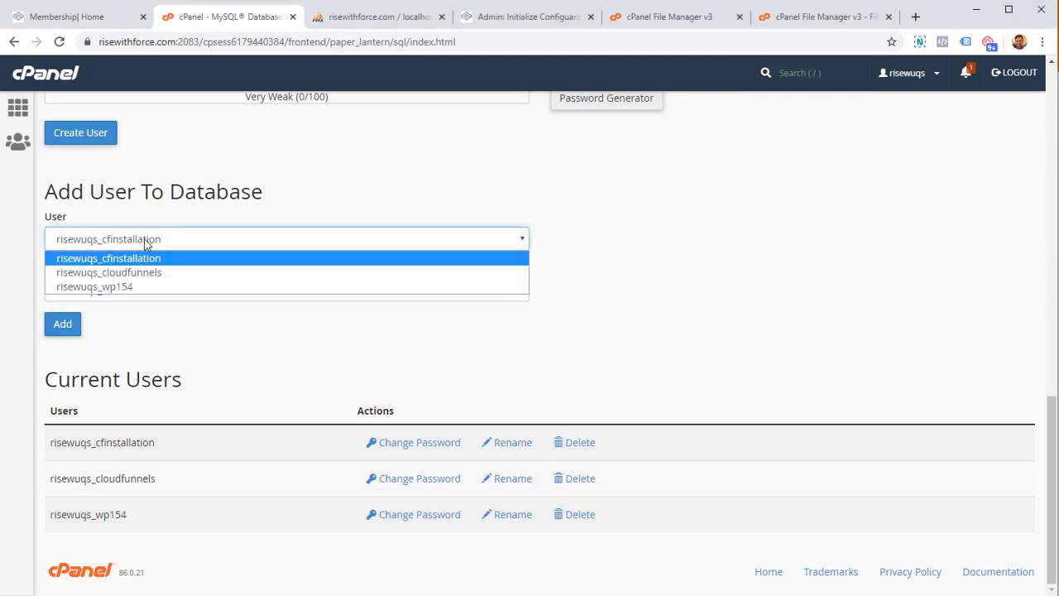
pyautogui.click(155, 259)
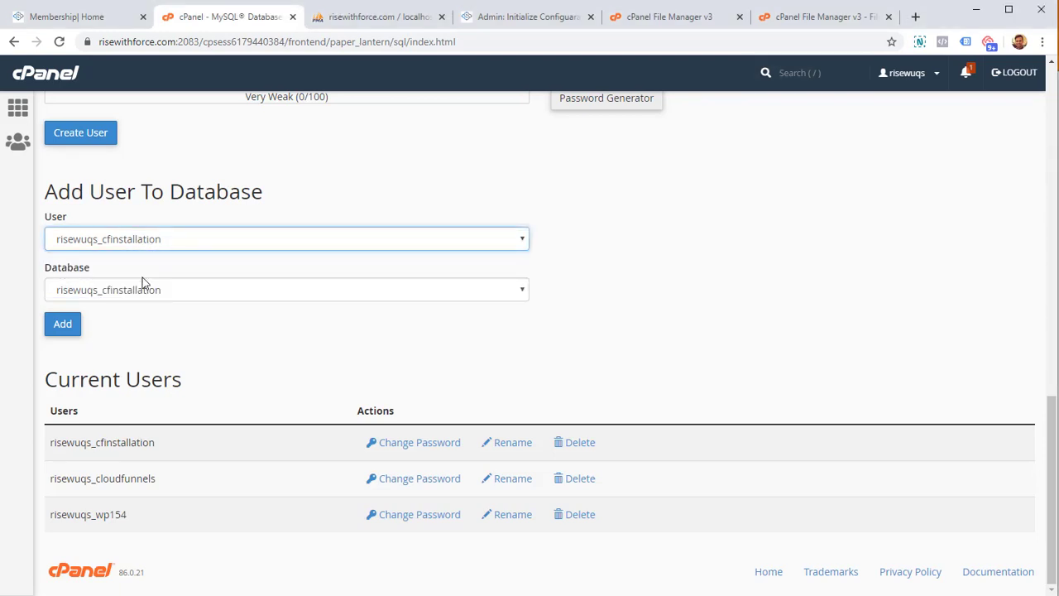
pyautogui.click(143, 289)
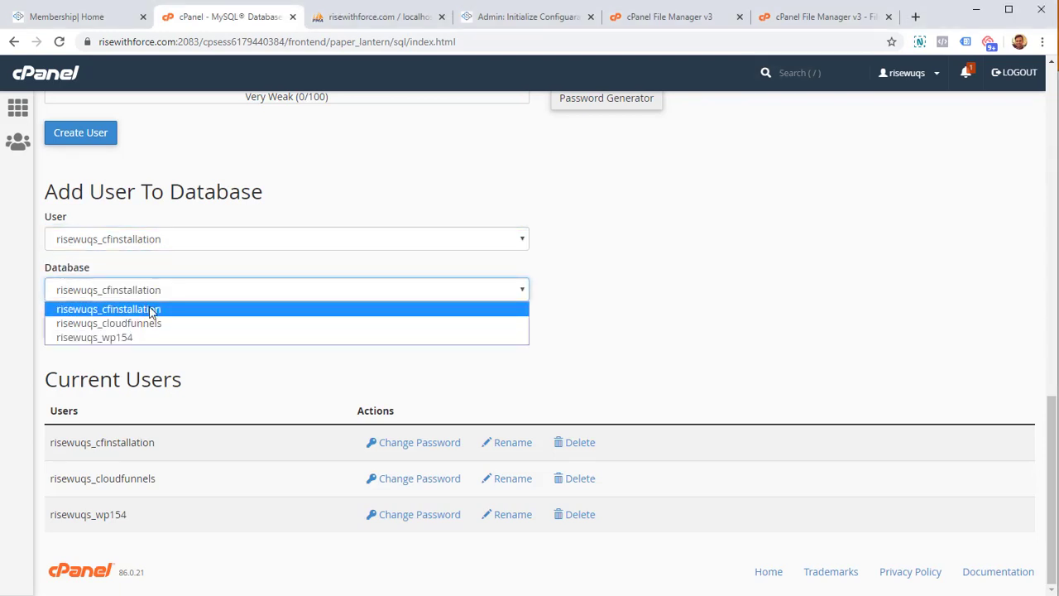
pyautogui.click(150, 311)
pyautogui.click(66, 328)
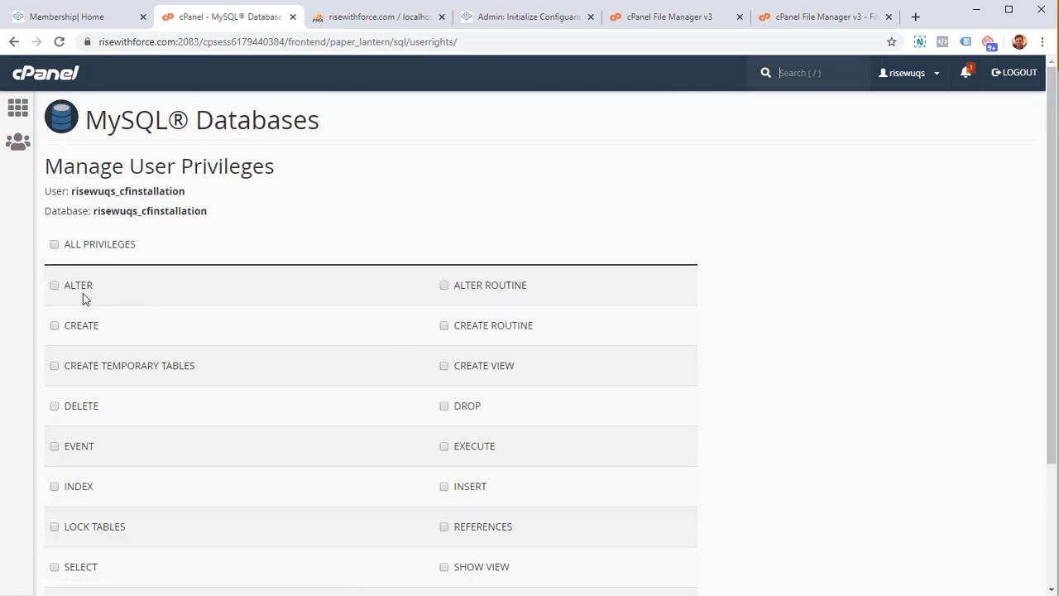
# - Grant ALL PRIVILEGES to risewuqs_cfinstallation, save, and go back to MySQL Databases
pyautogui.scroll(-2, 83, 301)
pyautogui.scroll(2, 84, 300)
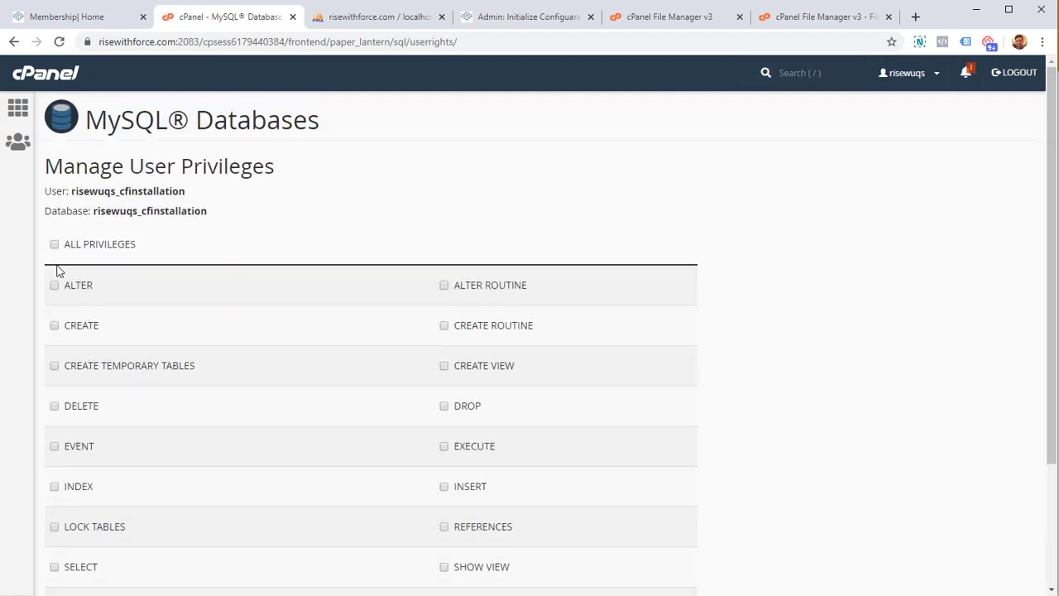
pyautogui.click(55, 245)
pyautogui.scroll(-2, 66, 284)
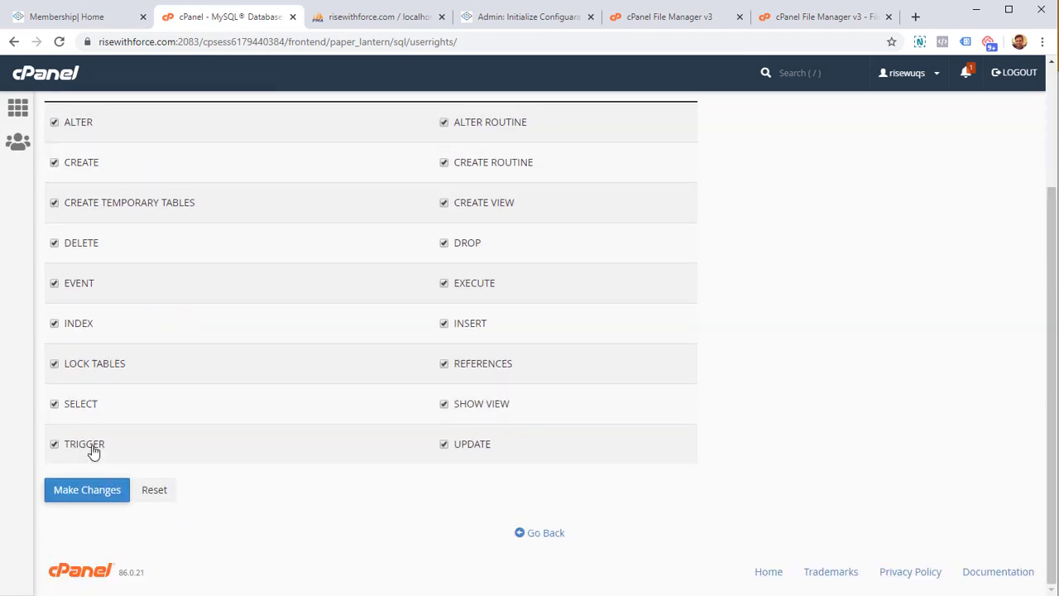
pyautogui.click(80, 495)
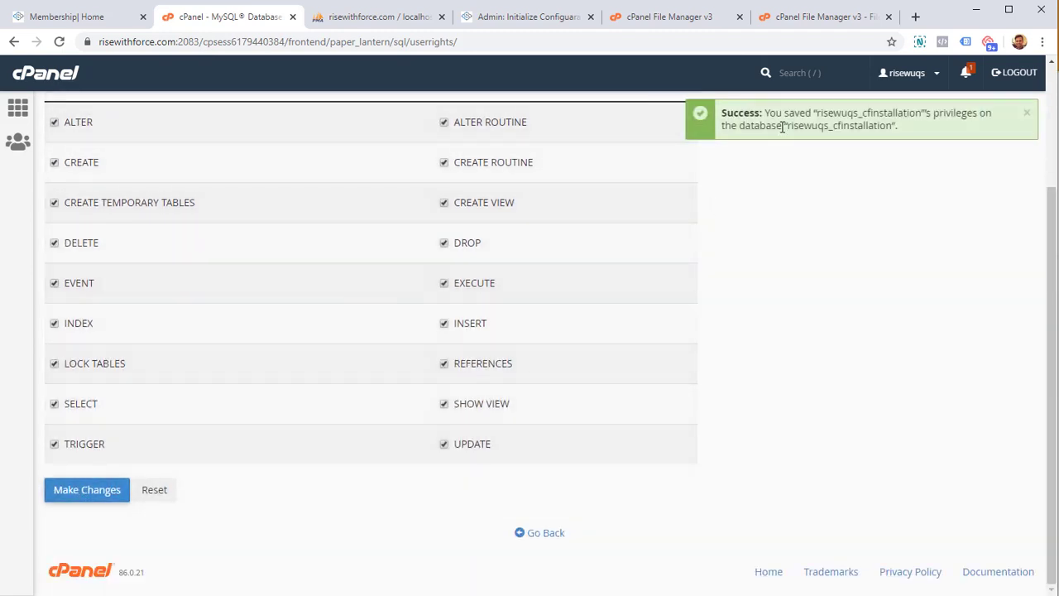
pyautogui.moveTo(781, 115); pyautogui.dragTo(869, 139)
pyautogui.click(869, 256)
pyautogui.click(558, 536)
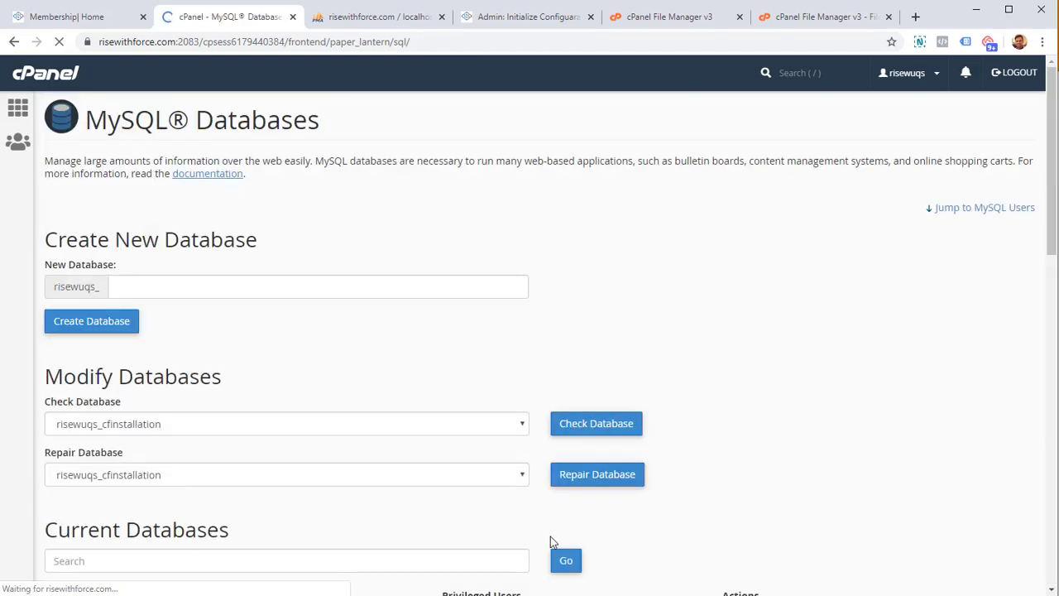
# - Copy the privileged user name risewuqs_cfinstallation and switch to the CloudFunnels credentials tab
pyautogui.scroll(-3, 319, 442)
pyautogui.scroll(3, 367, 430)
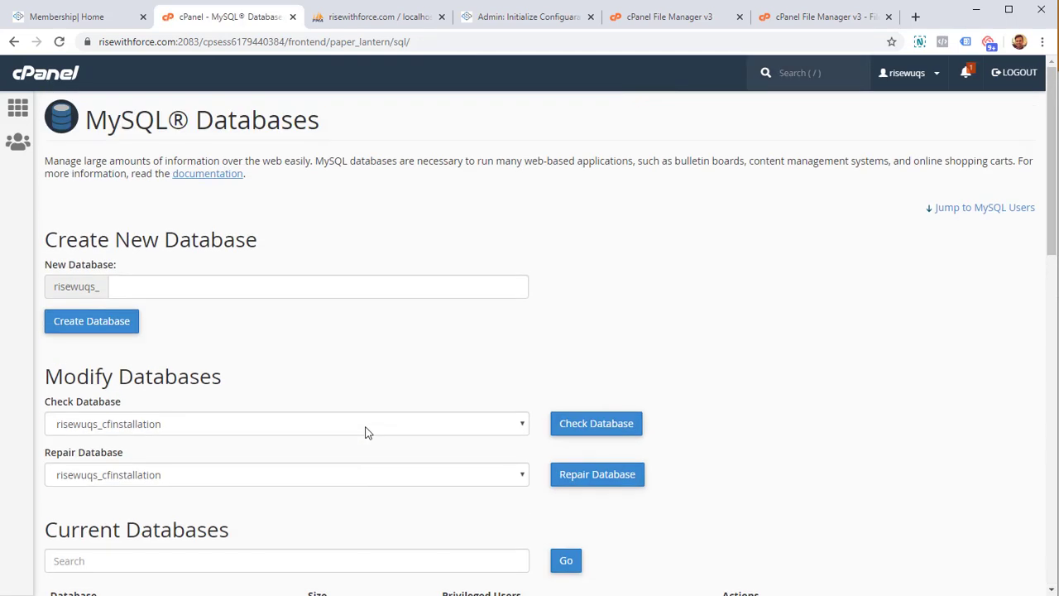
pyautogui.scroll(-2, 367, 430)
pyautogui.scroll(-3, 368, 432)
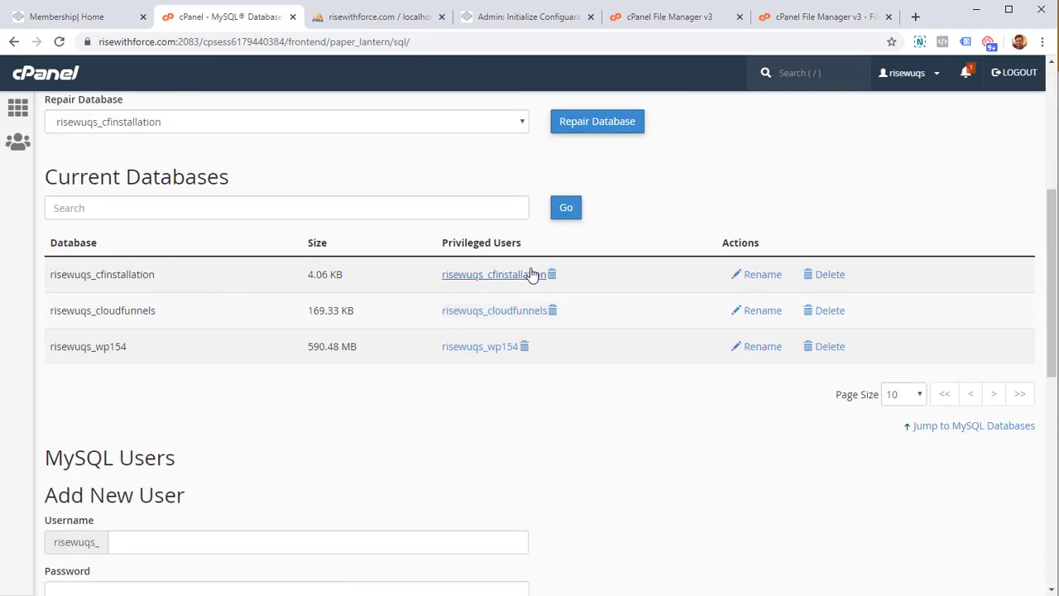
pyautogui.moveTo(441, 243); pyautogui.dragTo(528, 251)
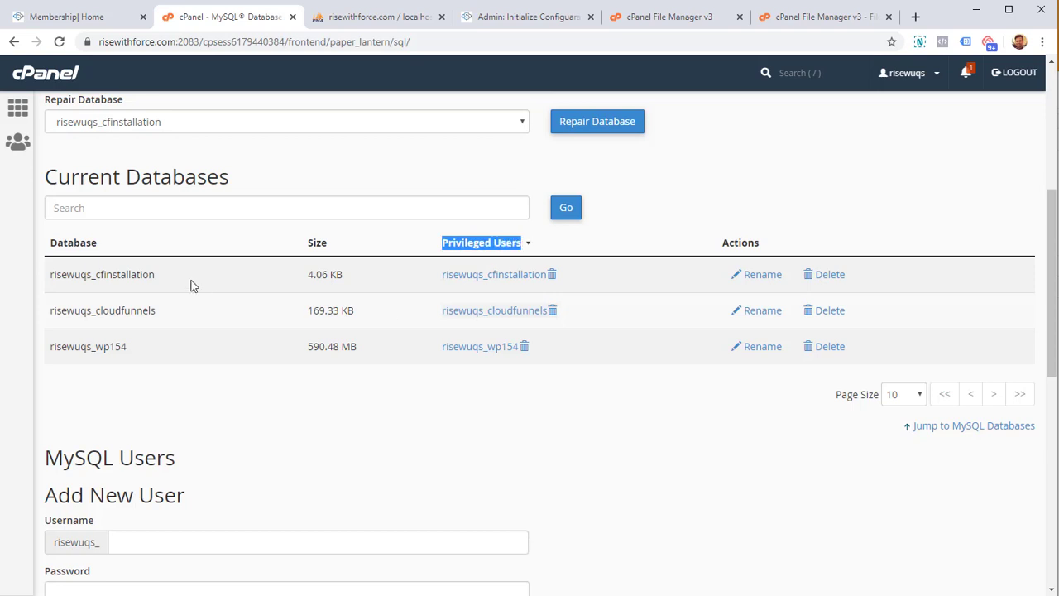
pyautogui.moveTo(95, 273); pyautogui.dragTo(449, 294)
pyautogui.click(450, 293)
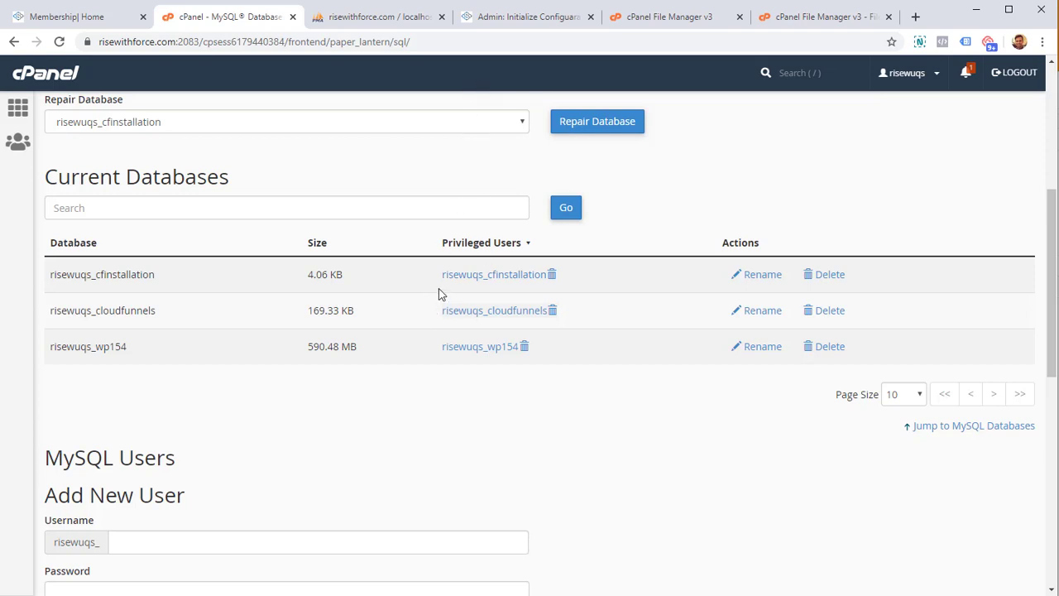
pyautogui.moveTo(440, 276); pyautogui.dragTo(533, 290)
pyautogui.hotkey('ctrl', 'c')
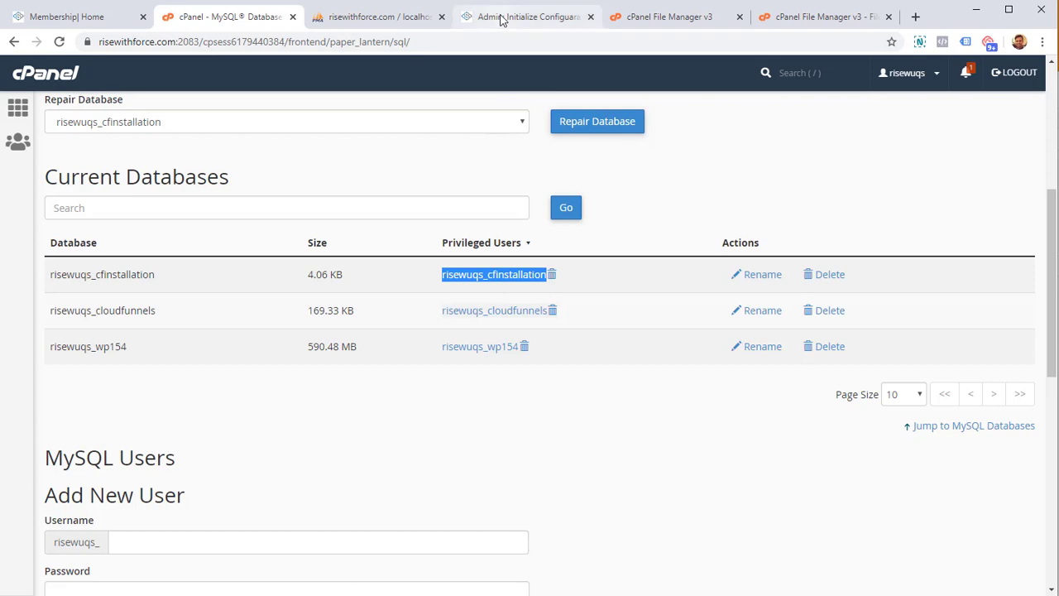
pyautogui.moveTo(502, 15); pyautogui.dragTo(380, 12)
# - Paste the database username and the saved password into the CloudFunnels credentials form
pyautogui.click(461, 268)
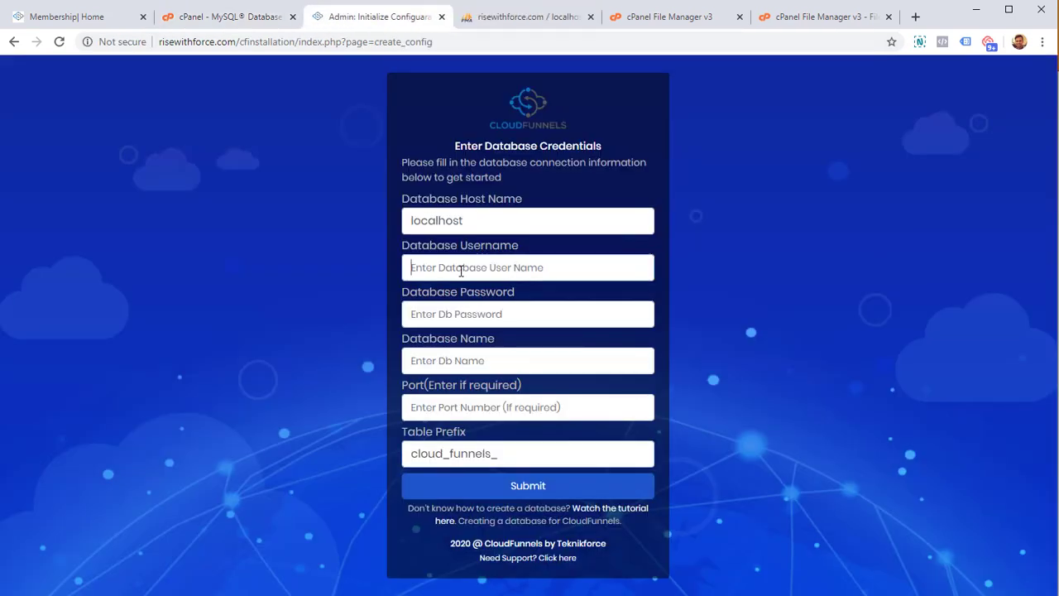
pyautogui.hotkey('ctrl', 'v')
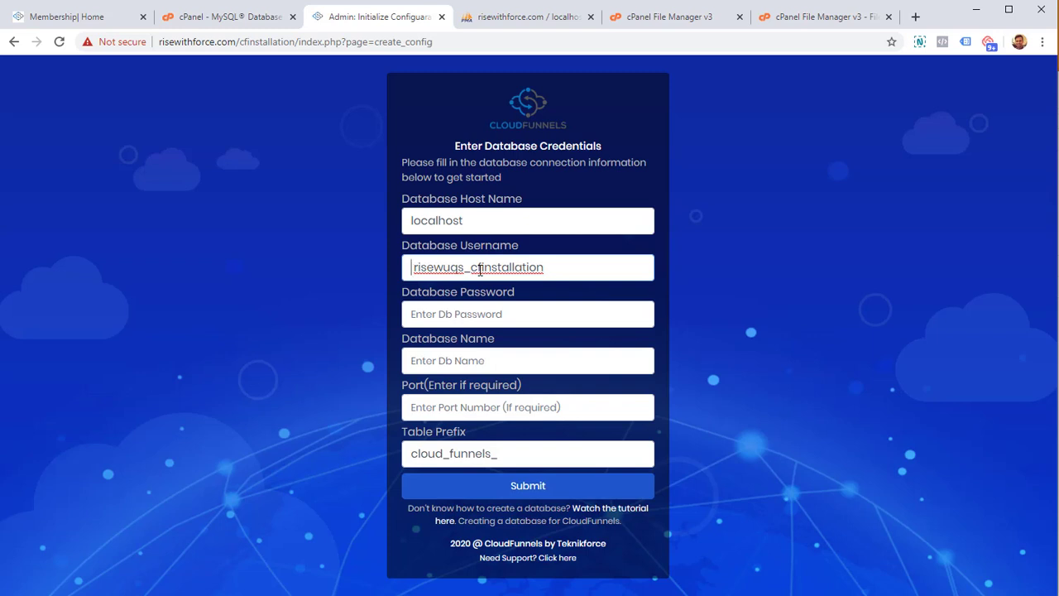
pyautogui.press('BackSpace')
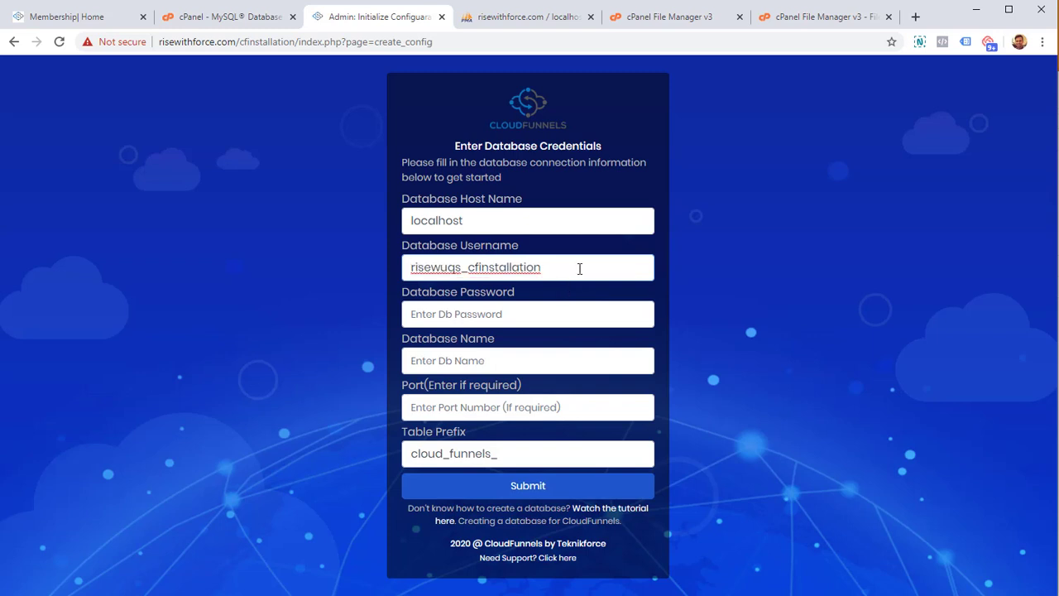
pyautogui.click(511, 312)
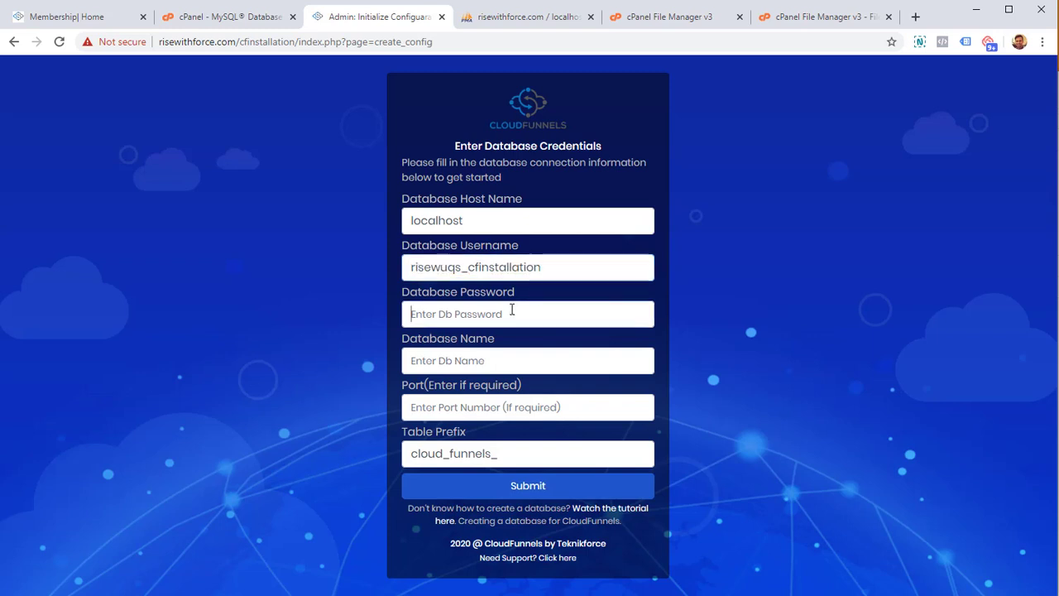
pyautogui.hotkey('alt', 'Tab')
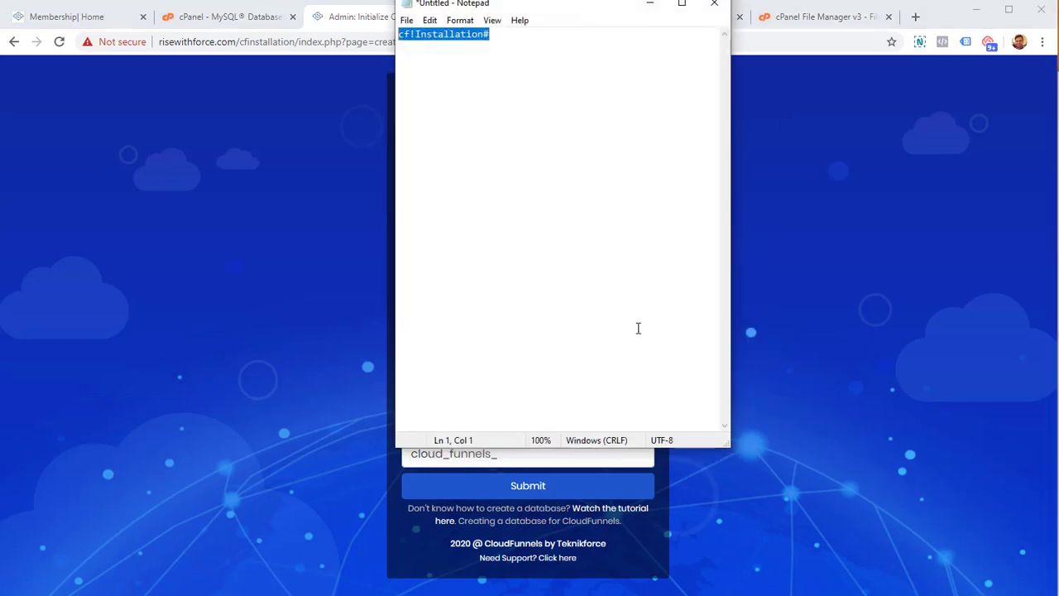
pyautogui.click(529, 114)
pyautogui.hotkey('ctrl', 'a')
pyautogui.click(786, 182)
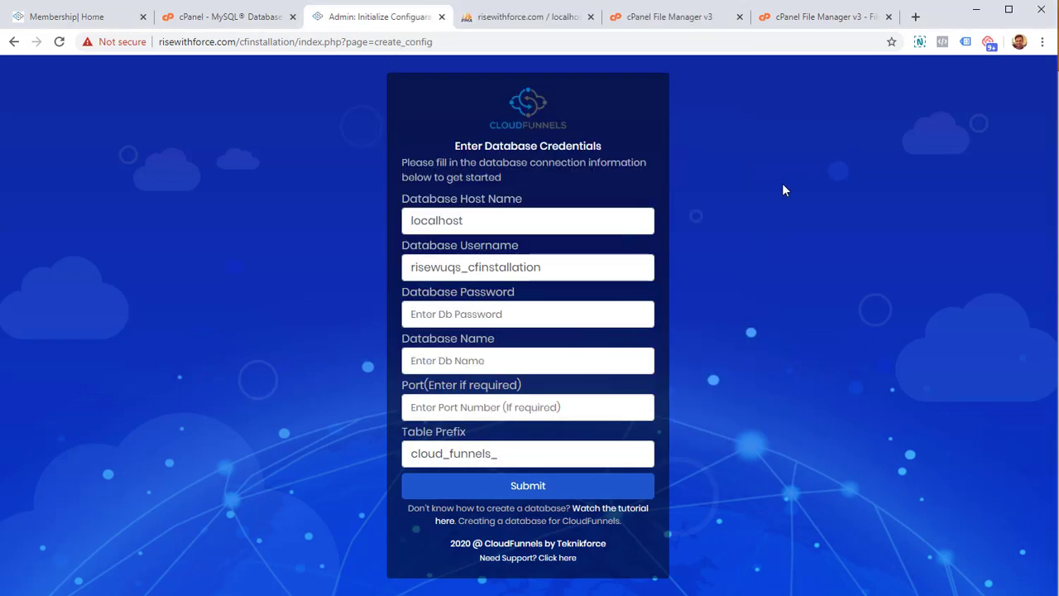
pyautogui.click(534, 312)
pyautogui.hotkey('ctrl', 'v')
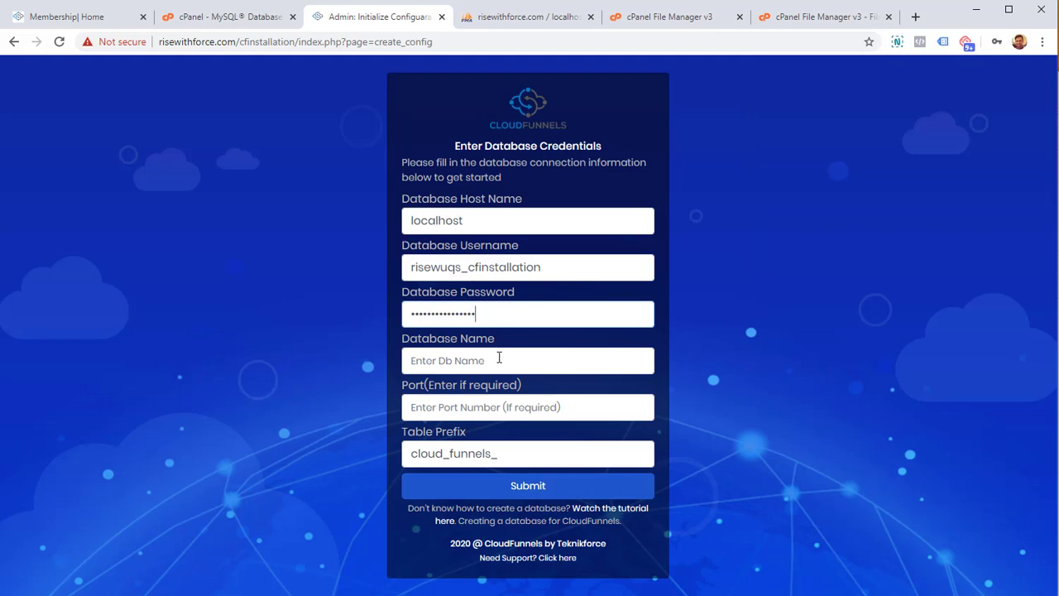
# - Copy the cfinstallation database name from cPanel into the Database Name field
pyautogui.click(232, 17)
pyautogui.moveTo(159, 273); pyautogui.dragTo(70, 281)
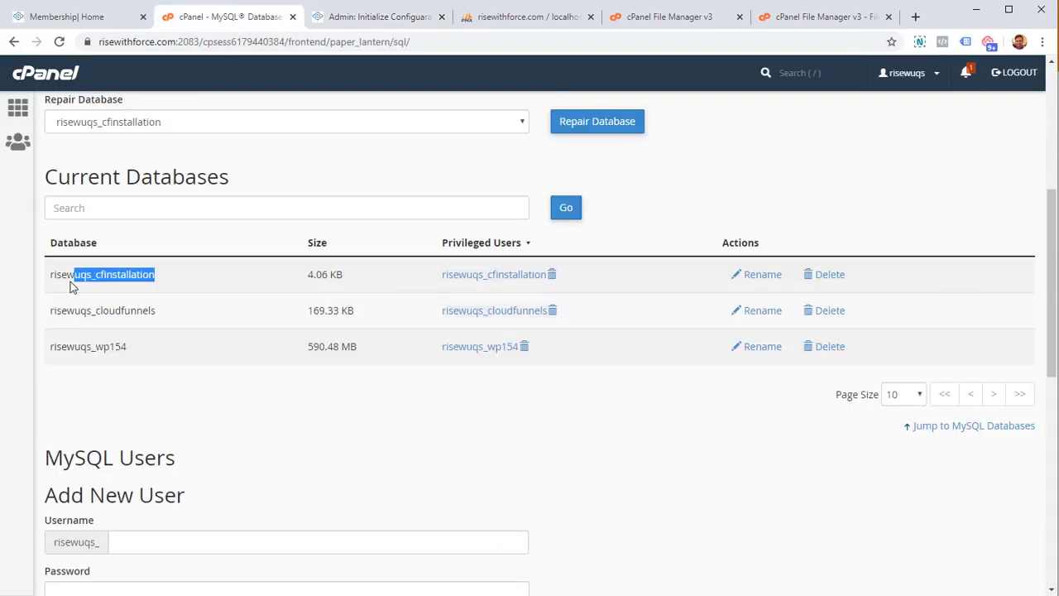
pyautogui.click(374, 16)
pyautogui.click(477, 369)
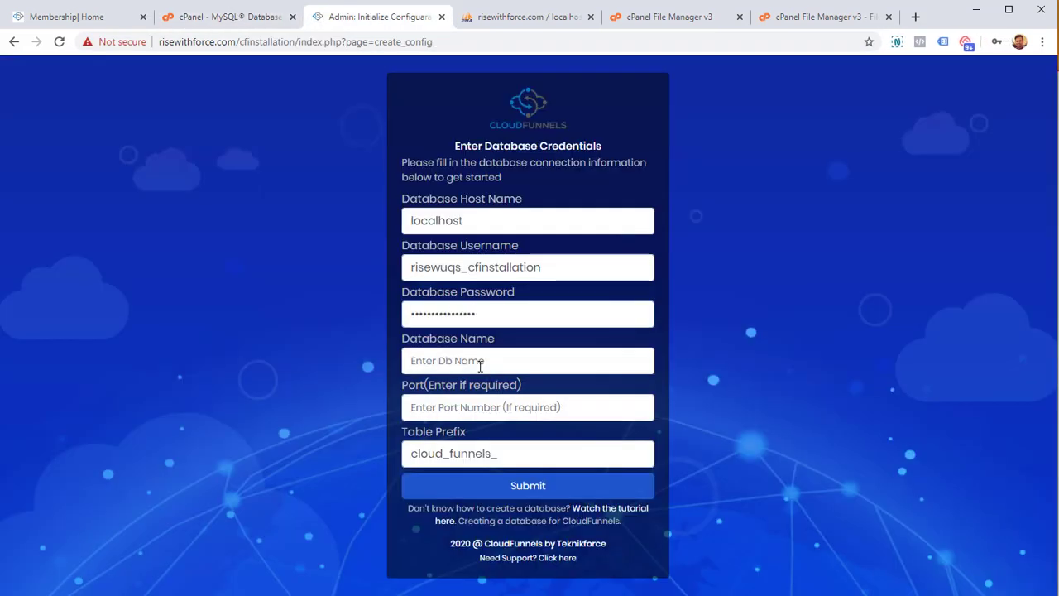
pyautogui.hotkey('ctrl', 'v')
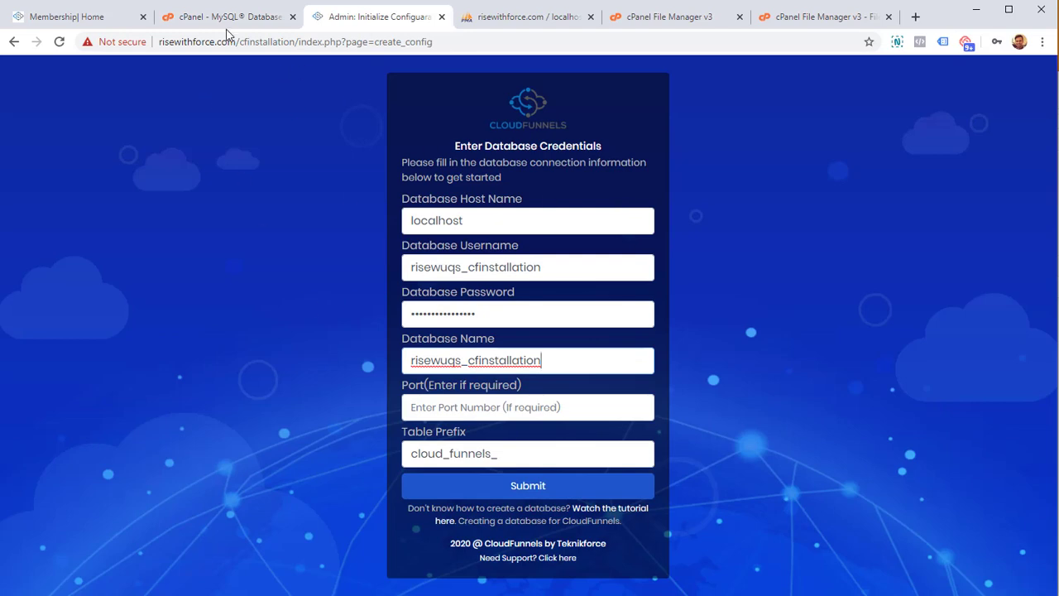
# - Check the localhost host and database name, then submit the database credentials
pyautogui.click(227, 16)
pyautogui.scroll(4, 339, 261)
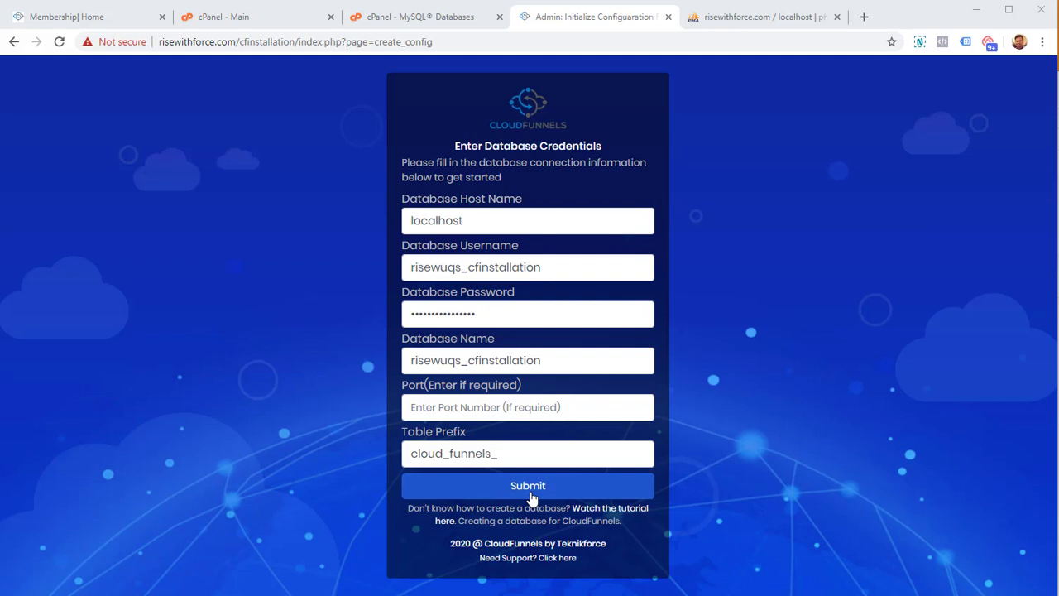
pyautogui.doubleClick(488, 219)
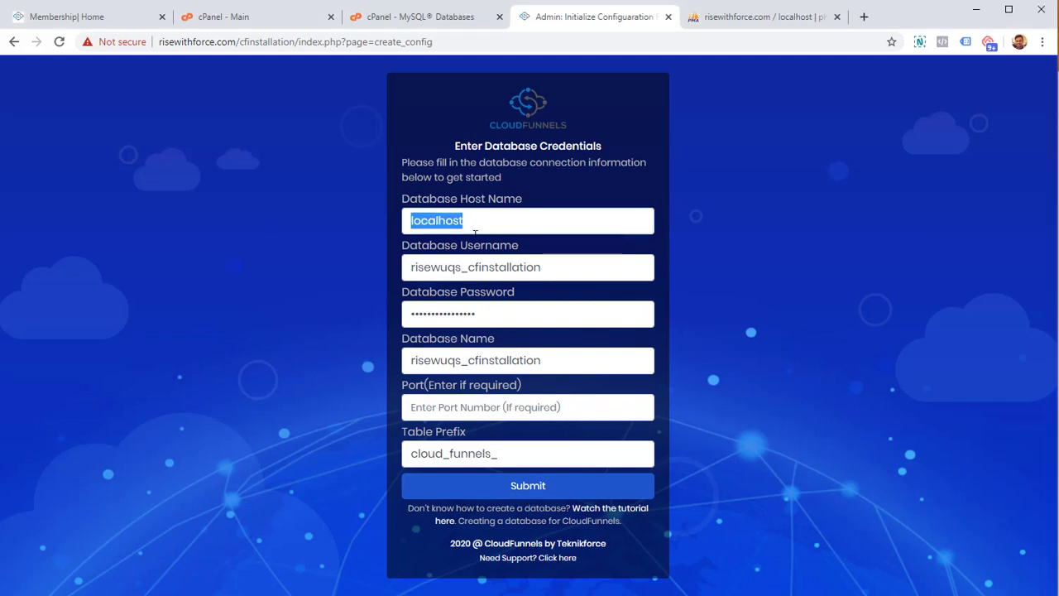
pyautogui.press('Tab')
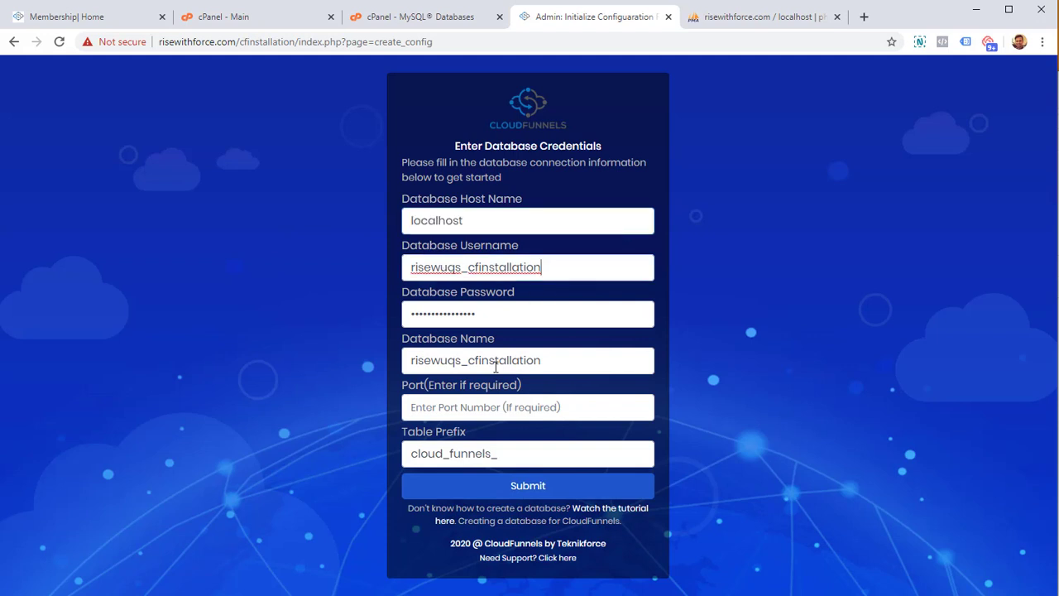
pyautogui.click(495, 361)
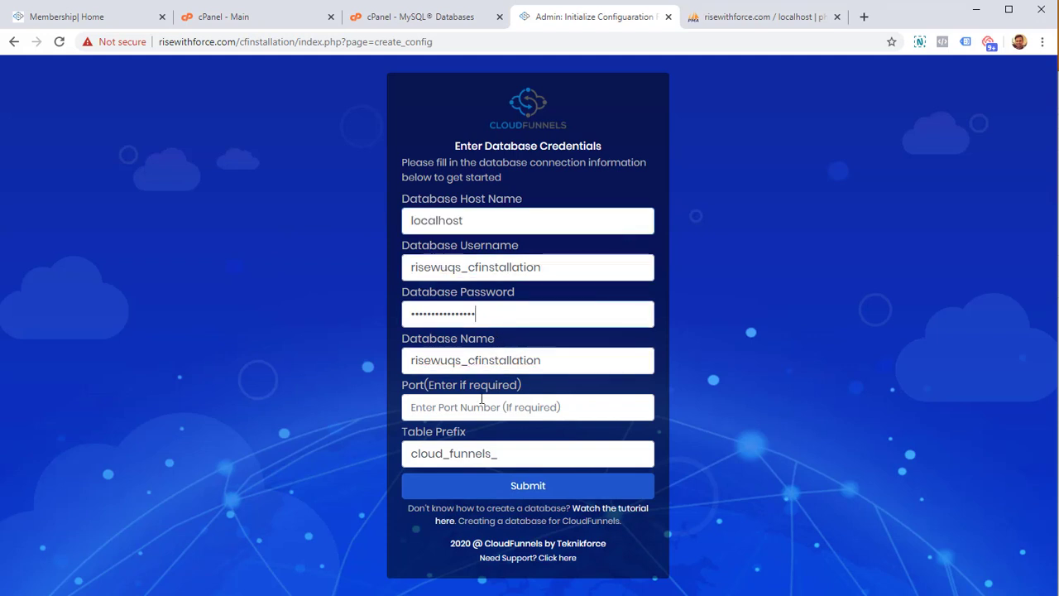
pyautogui.click(480, 497)
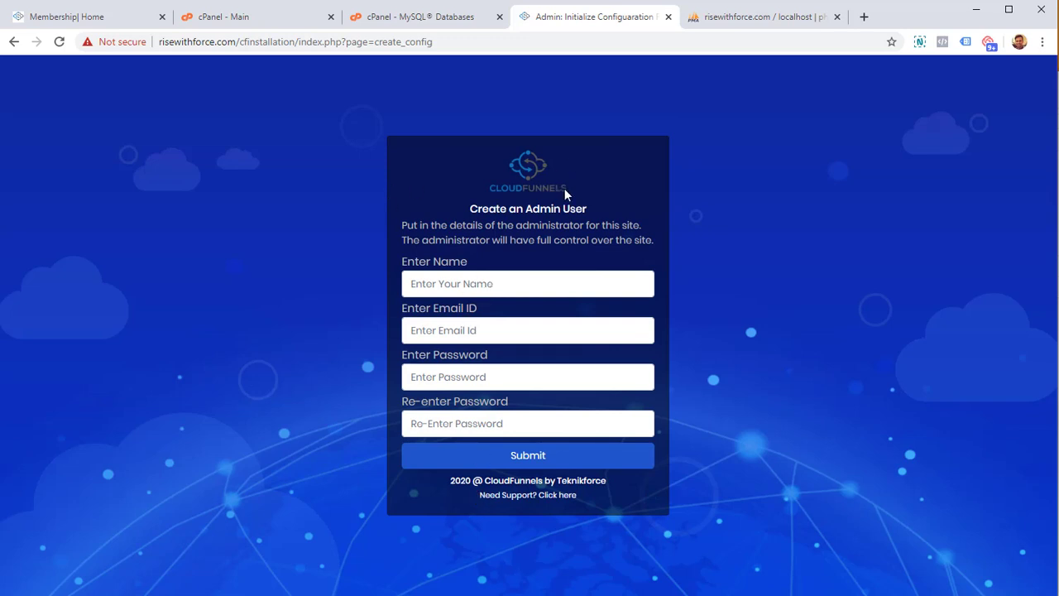
# - Enter the administrator's full name and e-mail address
pyautogui.click(543, 280)
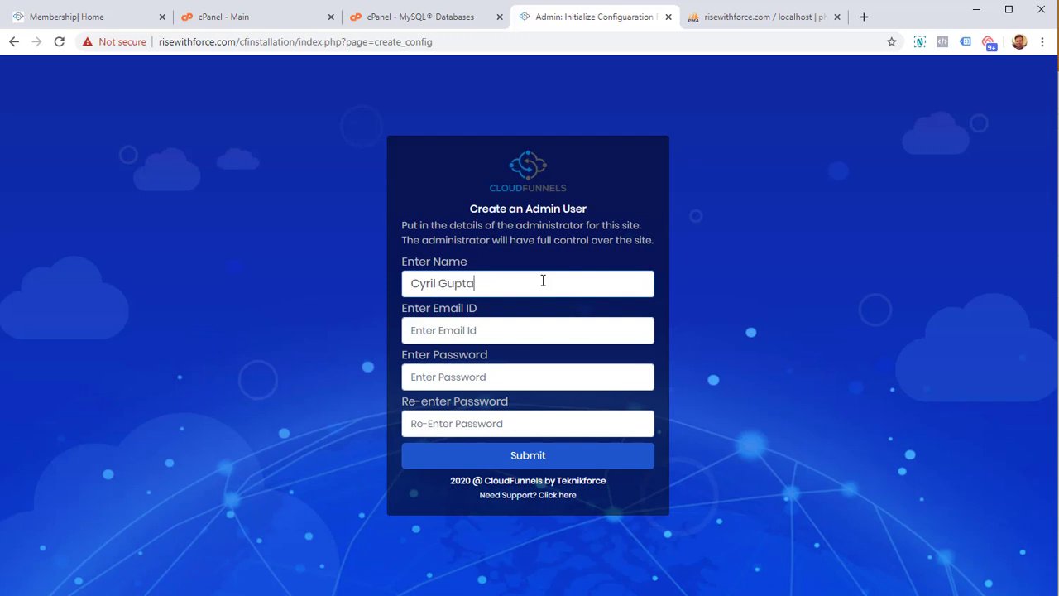
pyautogui.press('Tab')
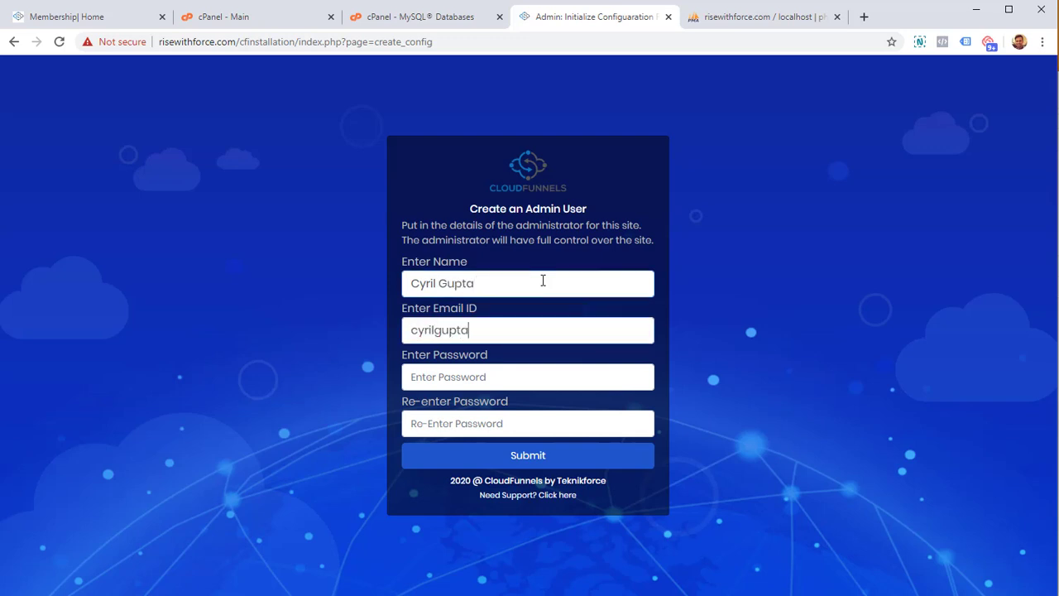
pyautogui.press('Tab')
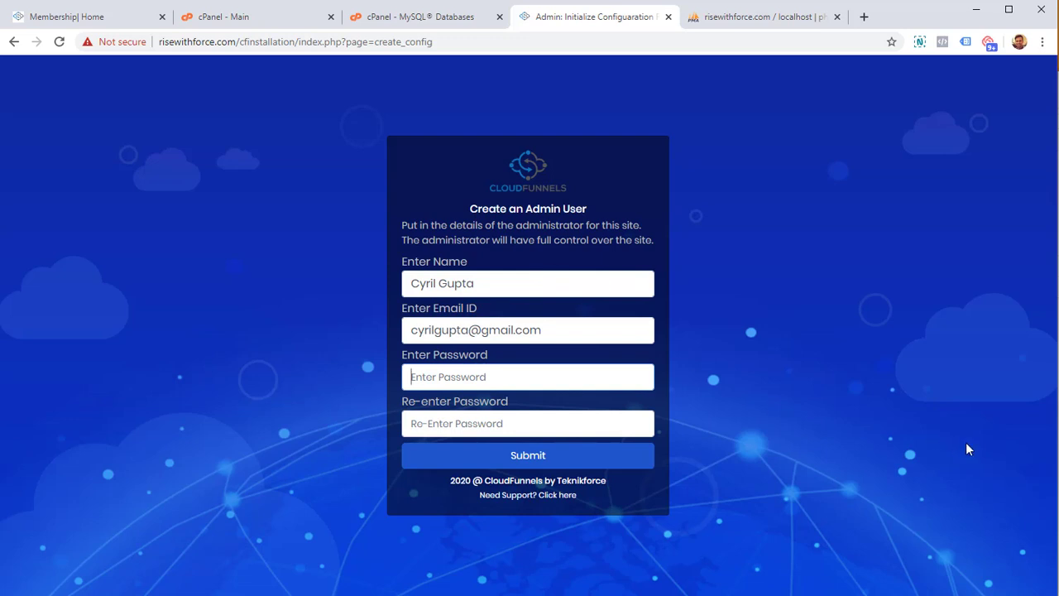
# - Paste the saved password into both password fields and submit, retrying with a stronger password
pyautogui.hotkey('alt', 'Tab')
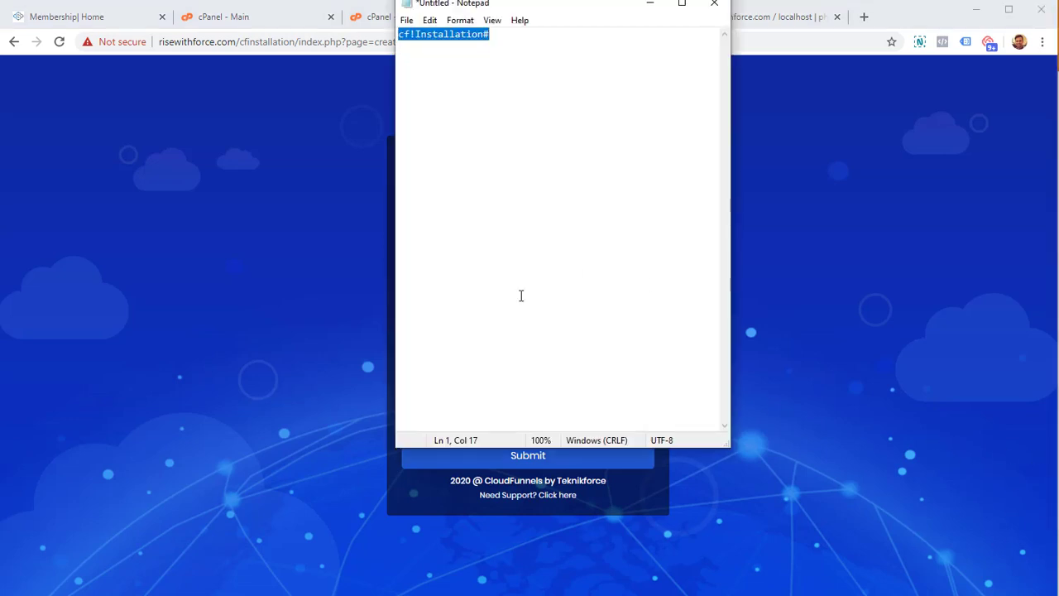
pyautogui.click(254, 333)
pyautogui.click(491, 377)
pyautogui.hotkey('ctrl', 'v')
pyautogui.press('Tab')
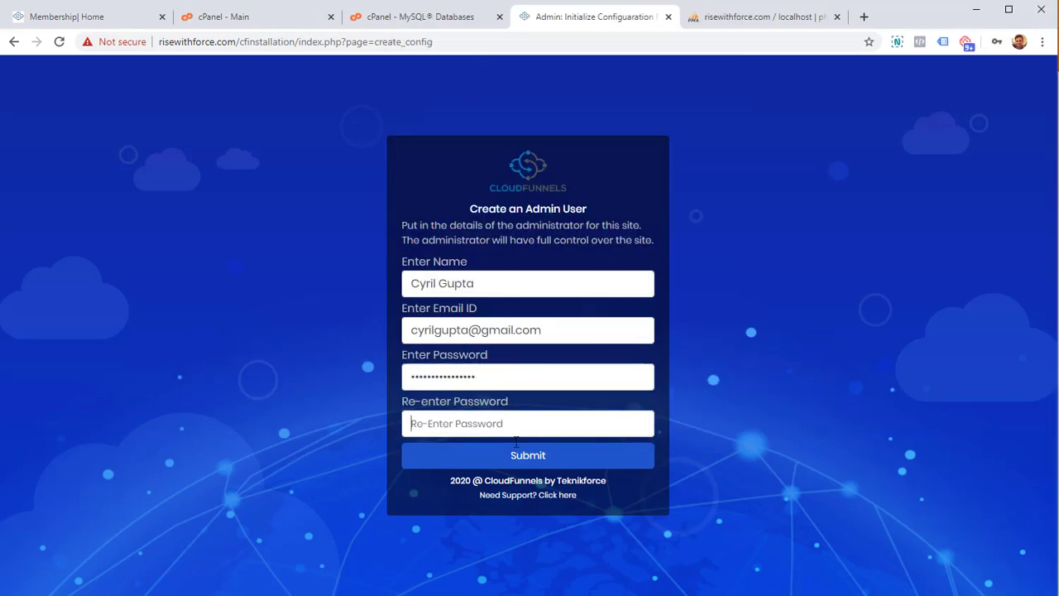
pyautogui.hotkey('ctrl', 'v')
pyautogui.click(540, 455)
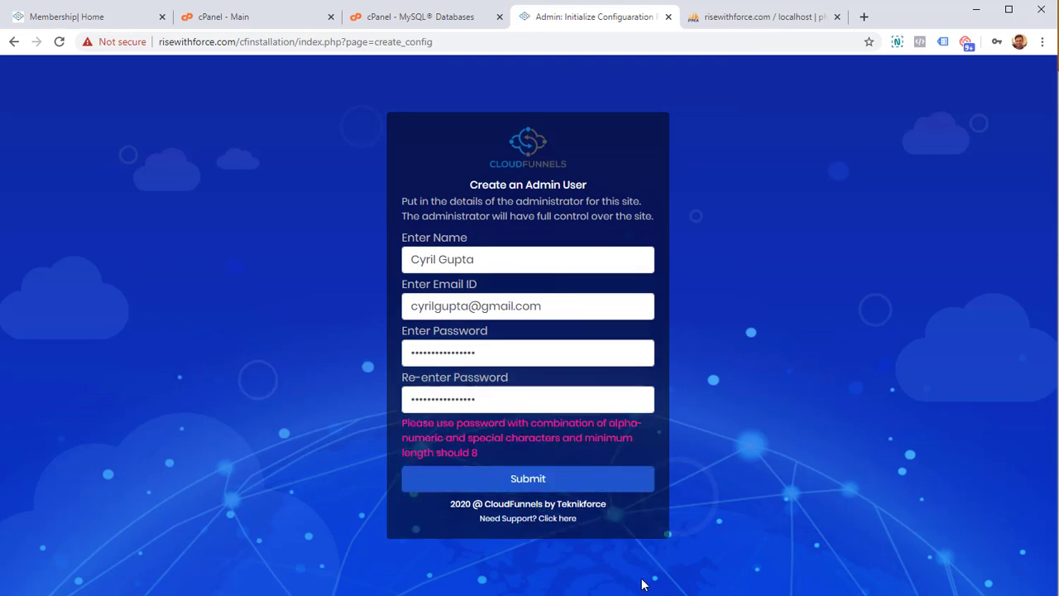
pyautogui.hotkey('alt', 'Tab')
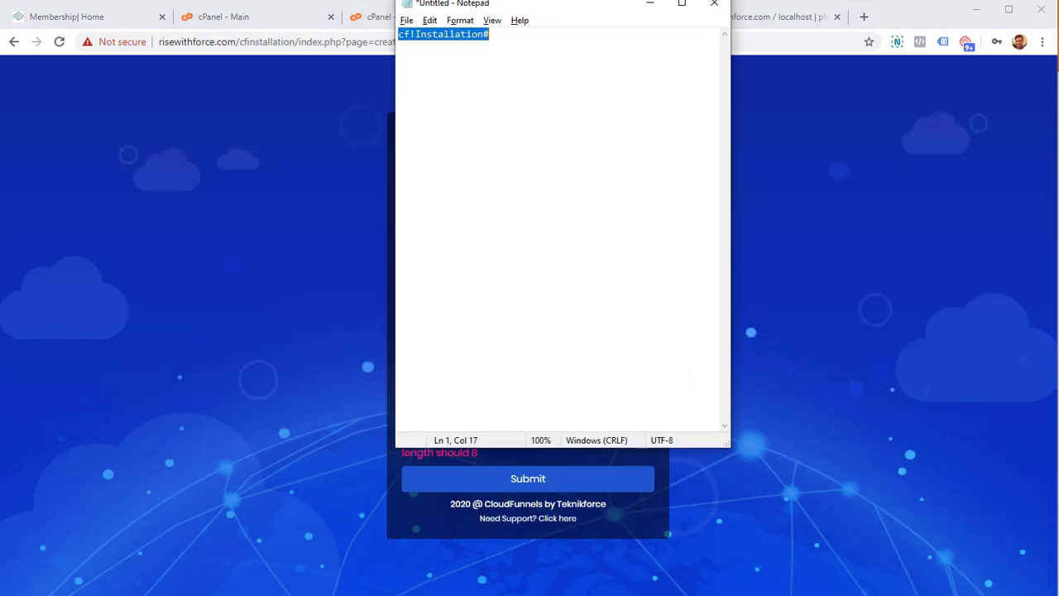
pyautogui.hotkey('alt', 'Tab')
pyautogui.hotkey('alt', 'Tab')
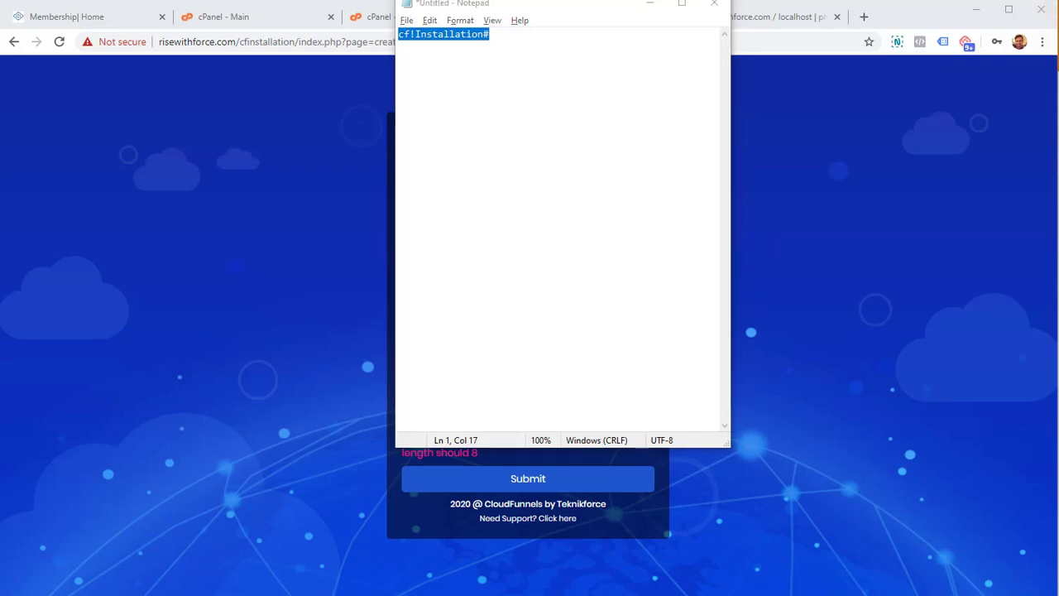
pyautogui.hotkey('alt', 'Tab')
pyautogui.click(537, 486)
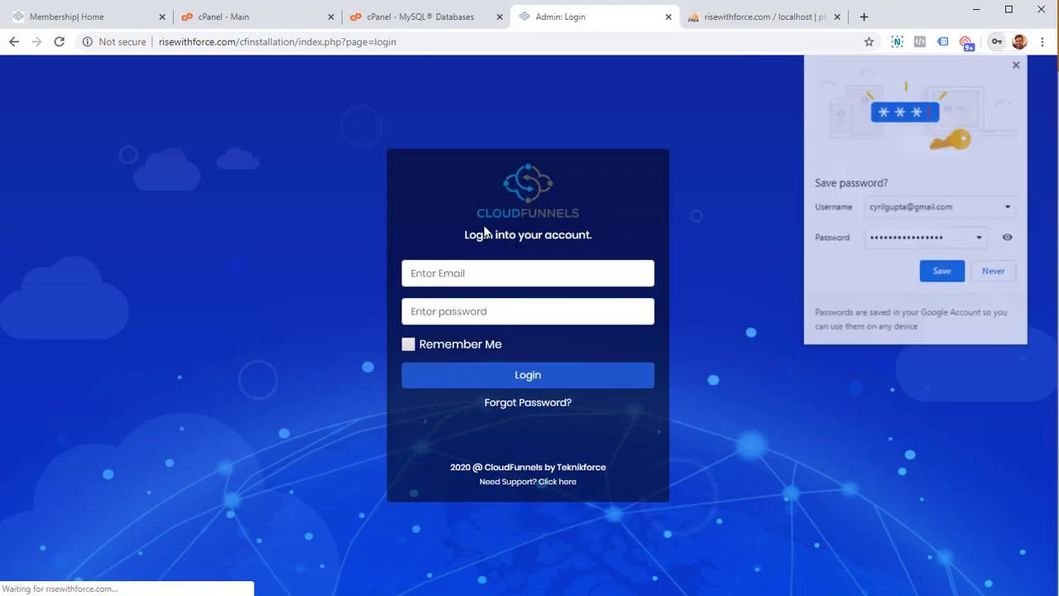
# - Decline saving the password and log in with the admin e-mail and password
pyautogui.click(993, 271)
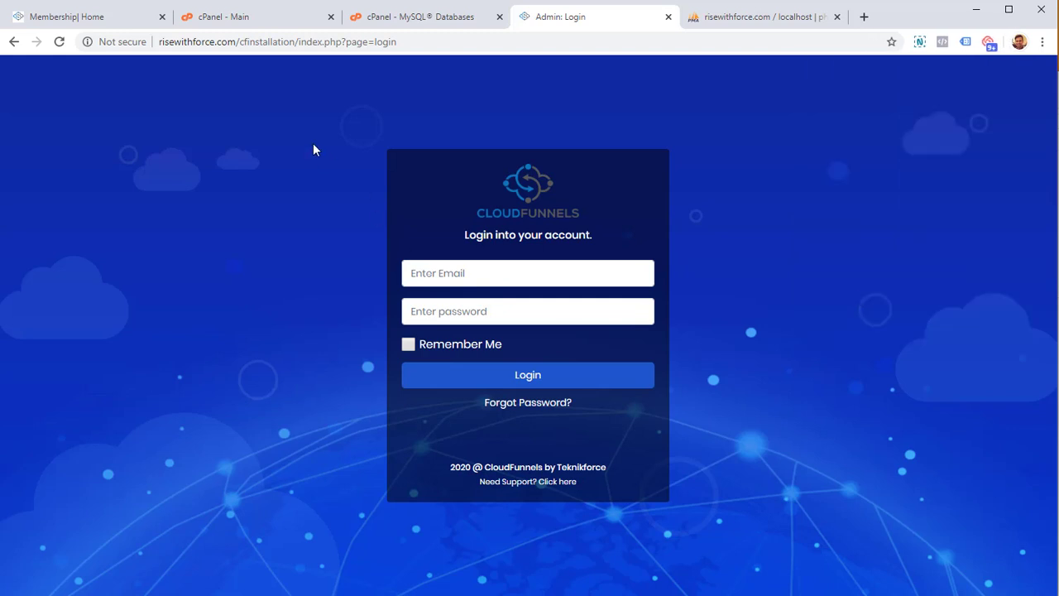
pyautogui.click(537, 272)
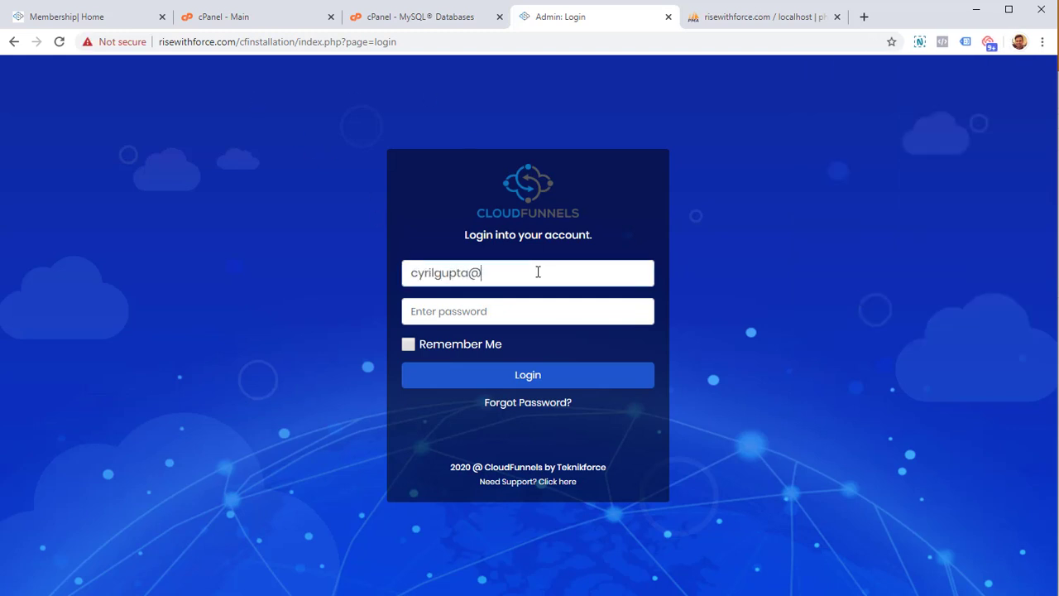
pyautogui.press('Tab')
pyautogui.write('•••••••••••••••')
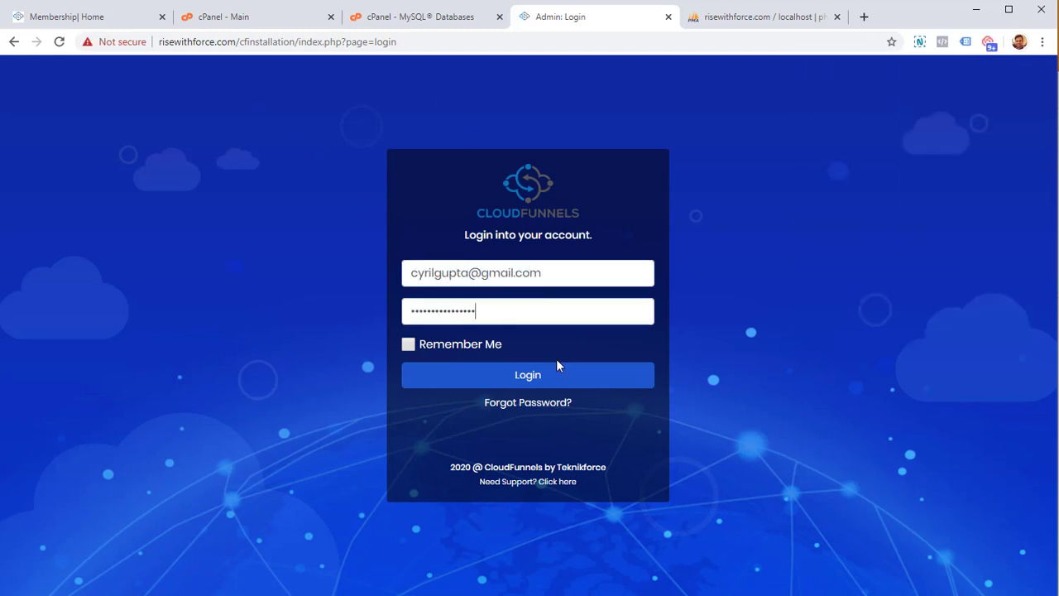
pyautogui.click(560, 382)
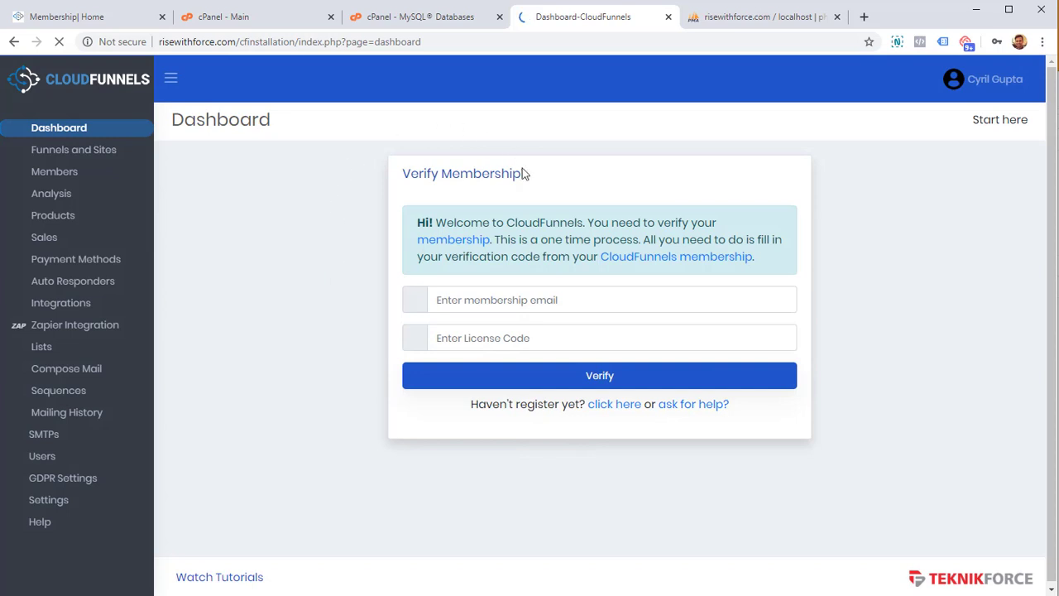
pyautogui.click(994, 271)
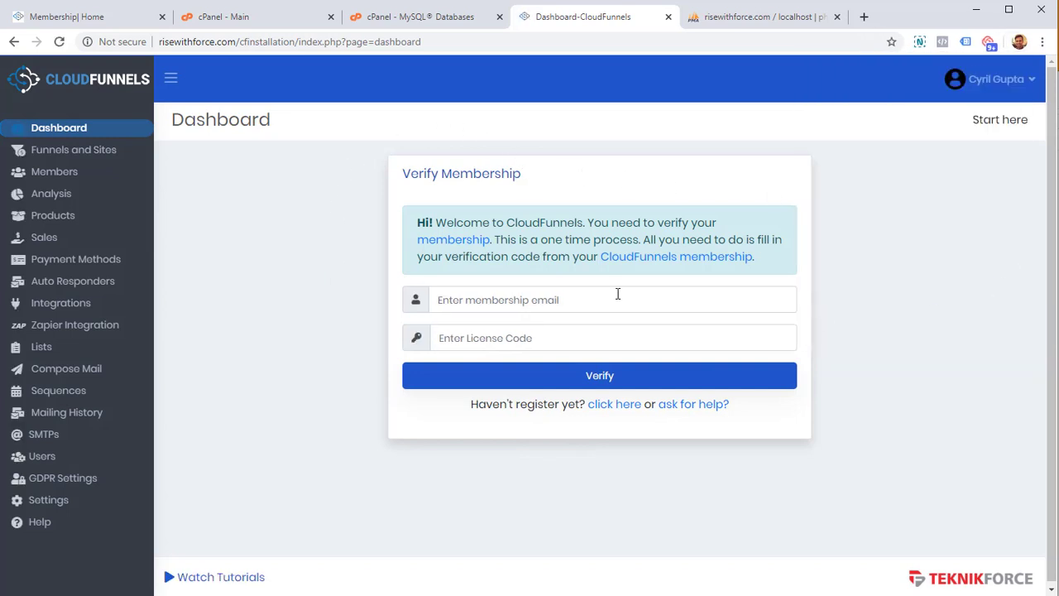
# - Enter the membership e-mail address in the Verify Membership form
pyautogui.click(489, 302)
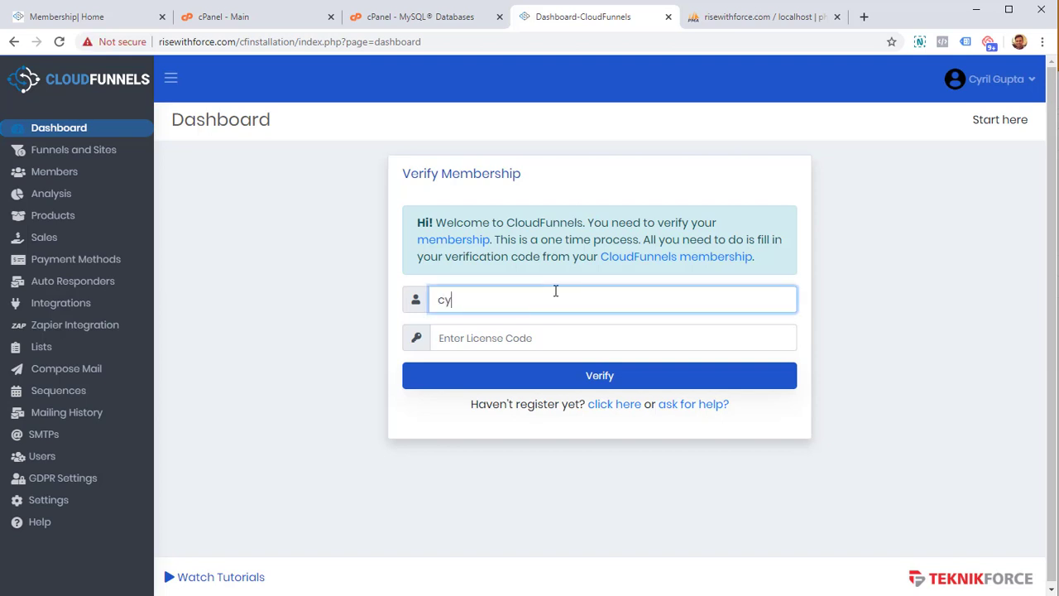
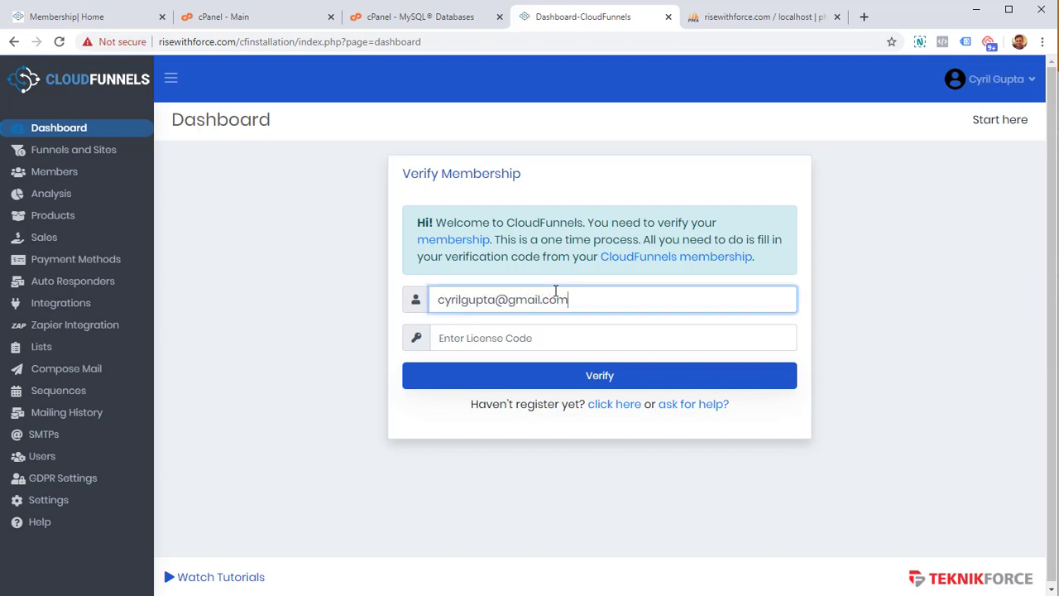
pyautogui.hotkey('ctrl', 'a')
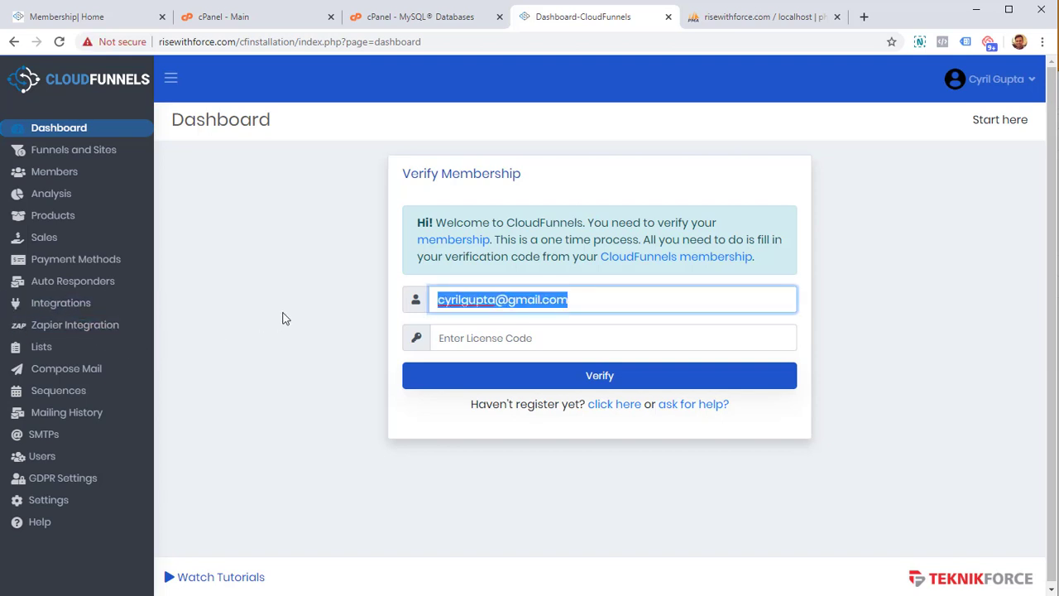
pyautogui.click(311, 319)
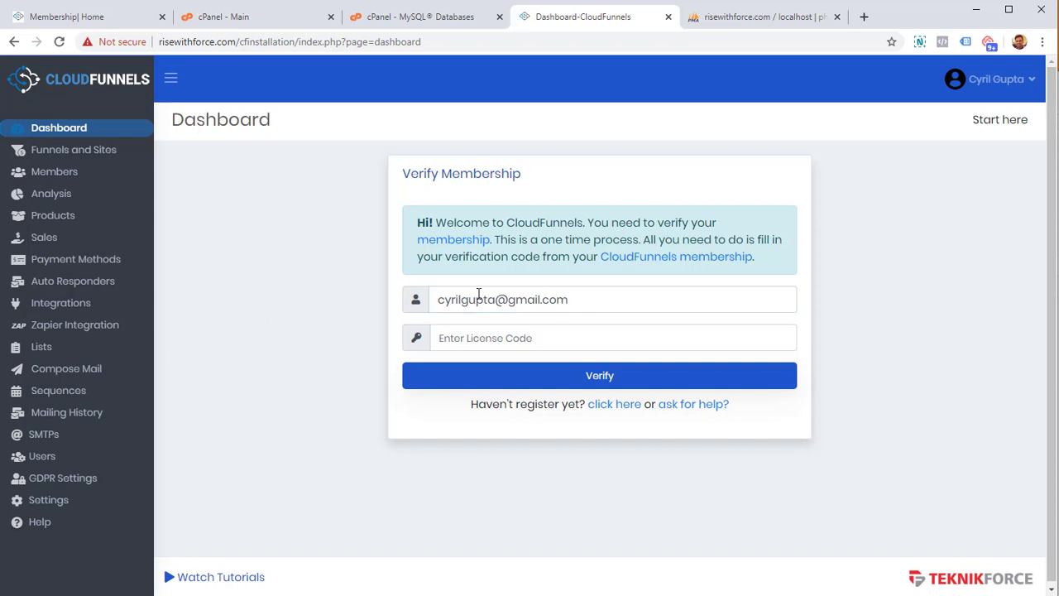
# - Open the Generate License form under Your Installations on the CloudFunnels membership site
pyautogui.click(98, 19)
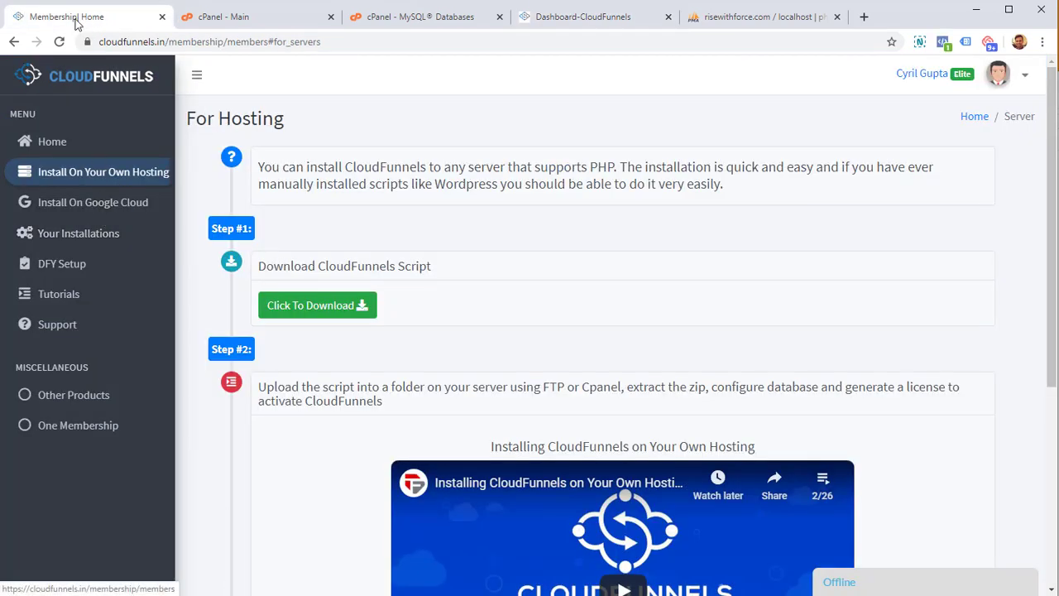
pyautogui.click(90, 237)
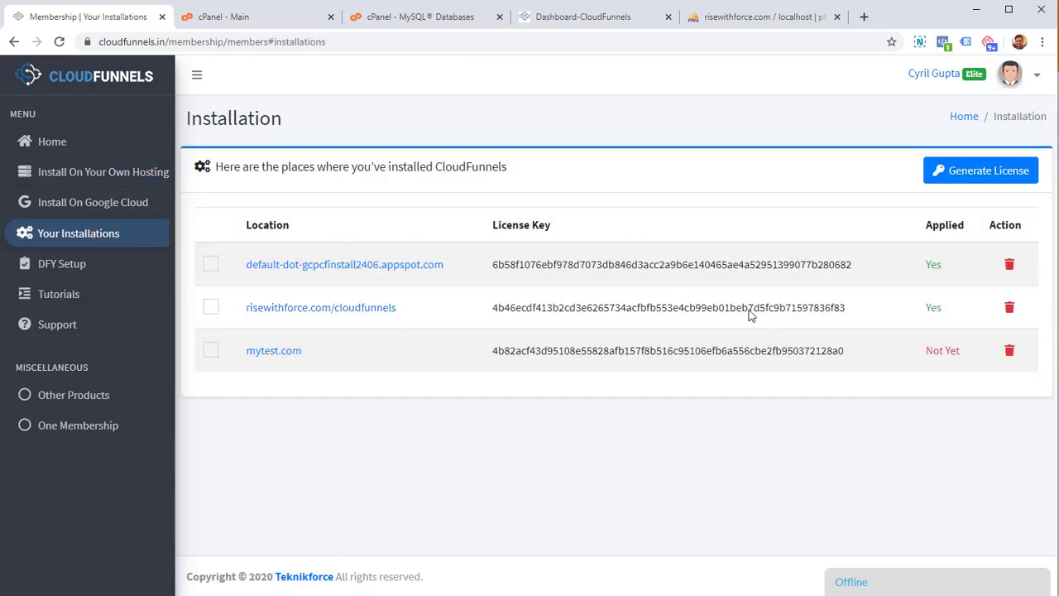
pyautogui.click(1022, 170)
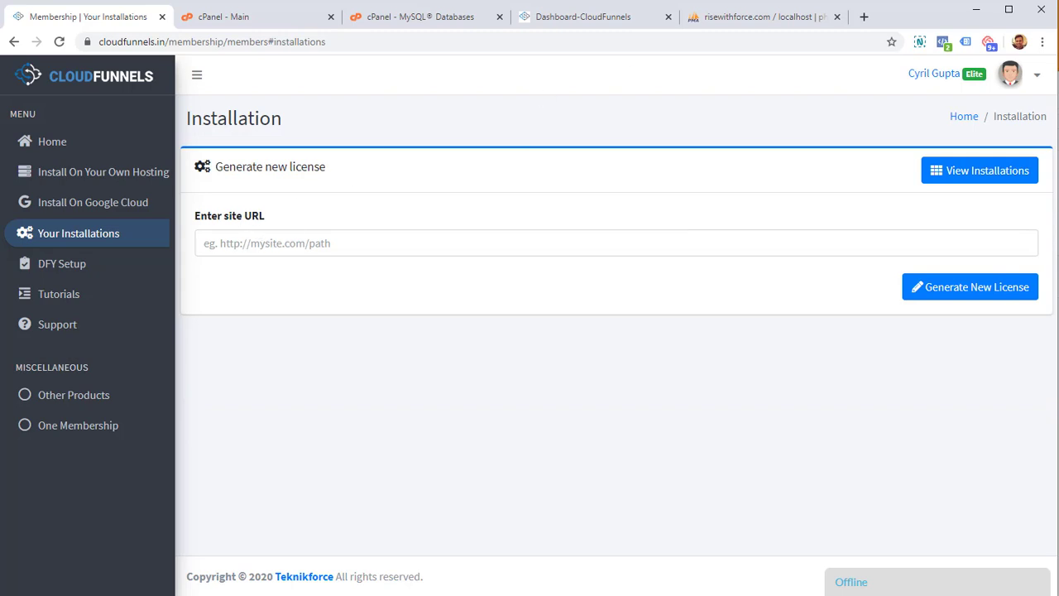
# - Paste the installed site's dashboard URL, generate a new license, then reload the page
pyautogui.click(496, 42)
pyautogui.hotkey('ctrl', 'c')
pyautogui.click(113, 20)
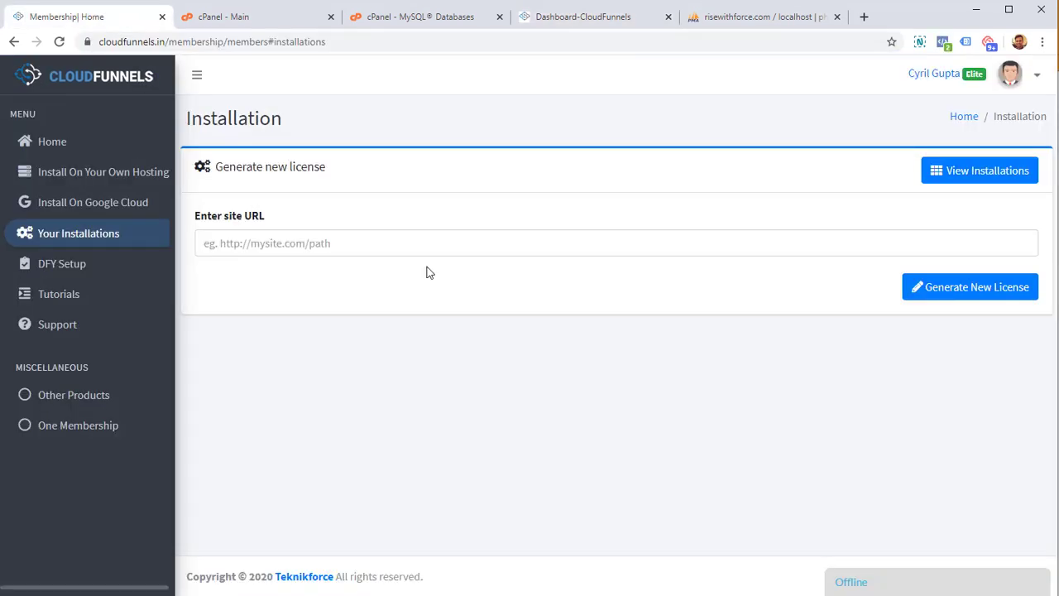
pyautogui.click(419, 238)
pyautogui.hotkey('ctrl', 'v')
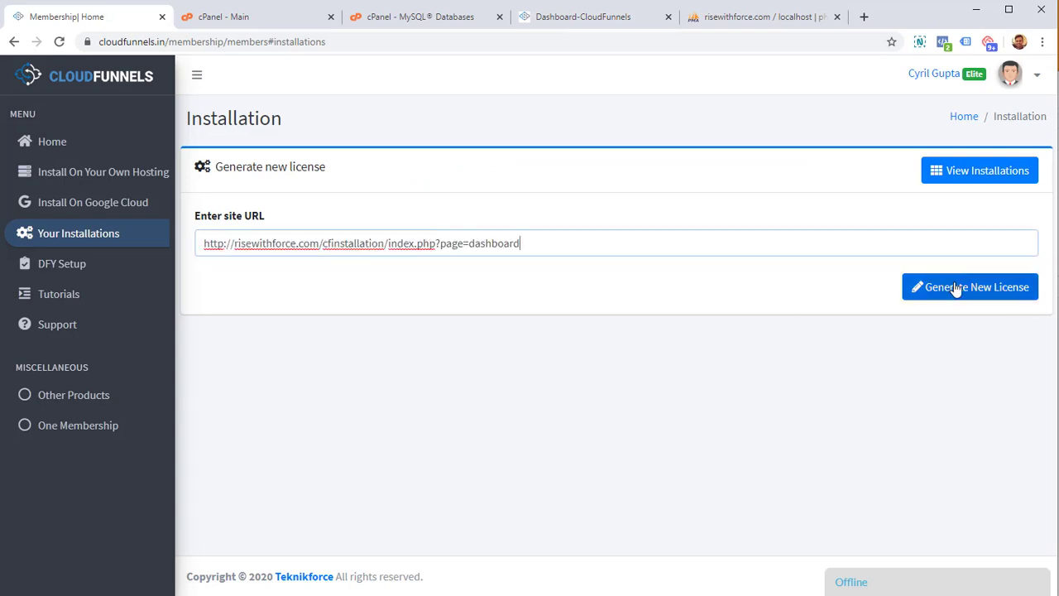
pyautogui.click(956, 287)
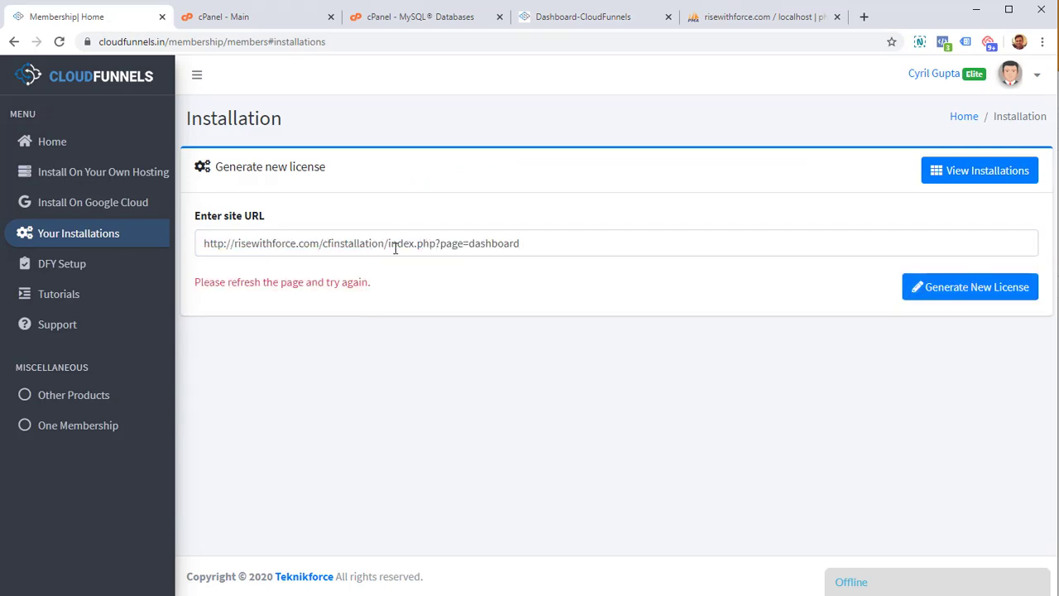
pyautogui.press('F5')
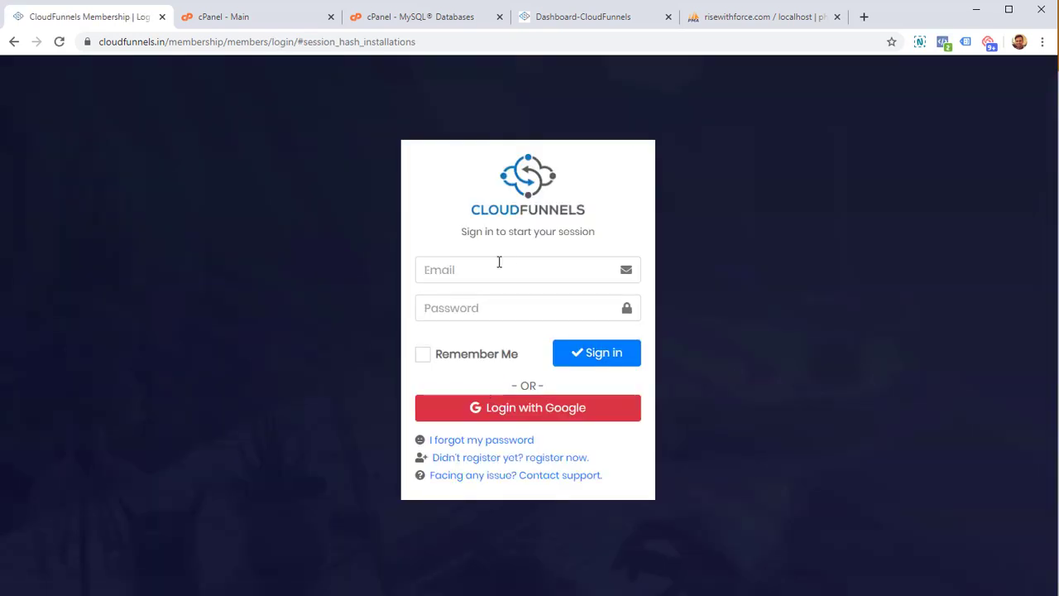
# - Sign in with Google and generate a license code for the site's dashboard URL
pyautogui.click(497, 405)
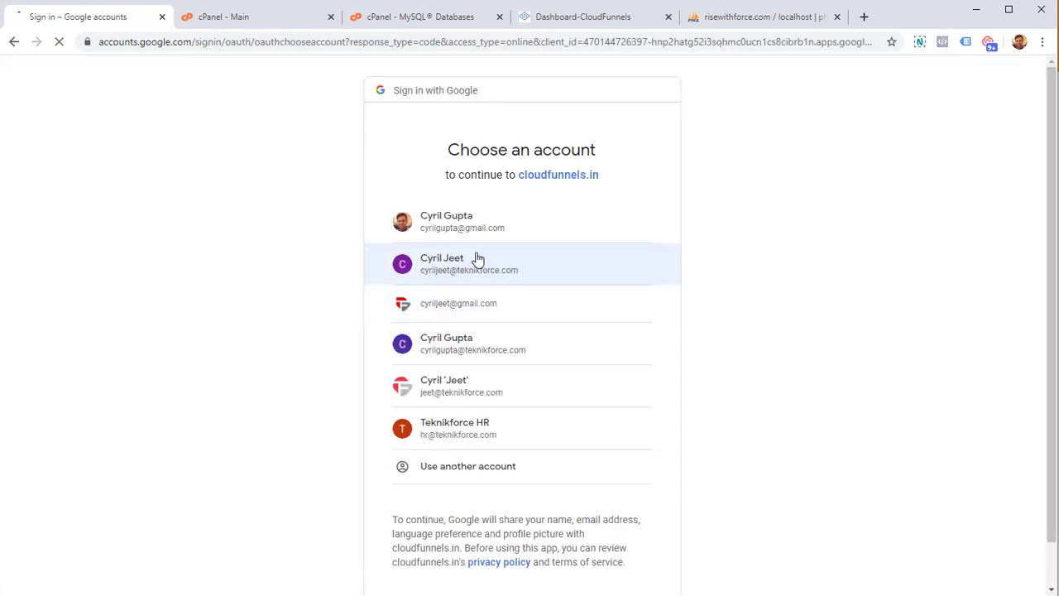
pyautogui.click(475, 260)
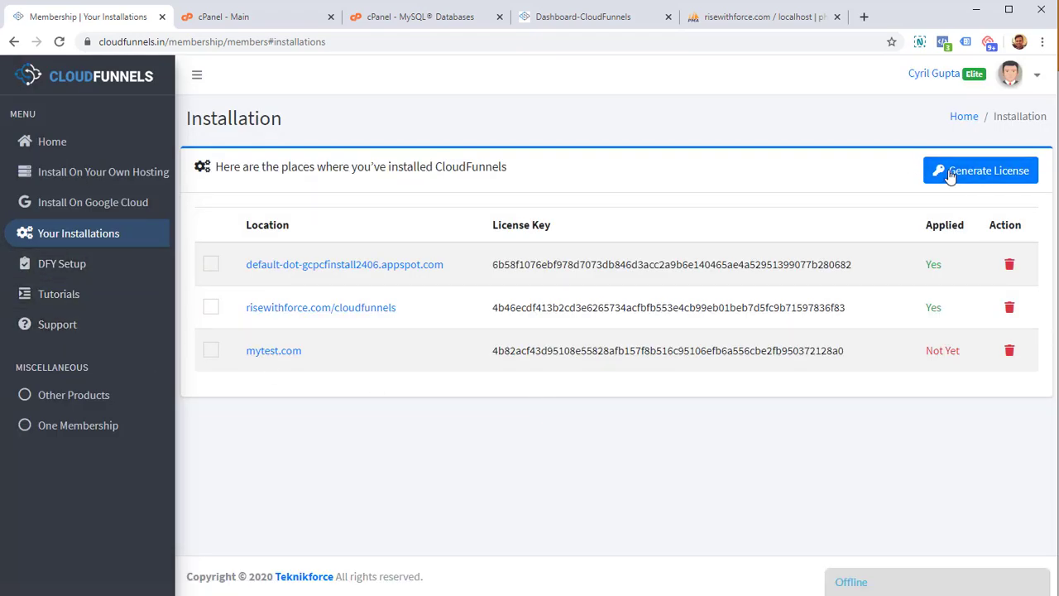
pyautogui.click(951, 171)
pyautogui.click(546, 243)
pyautogui.hotkey('ctrl', 'v')
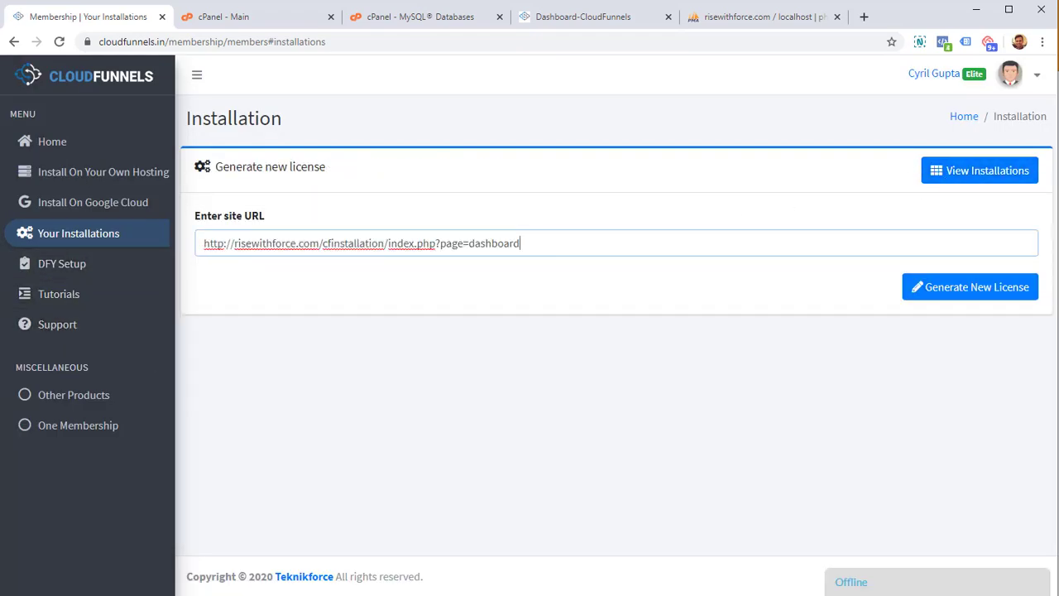
pyautogui.click(966, 287)
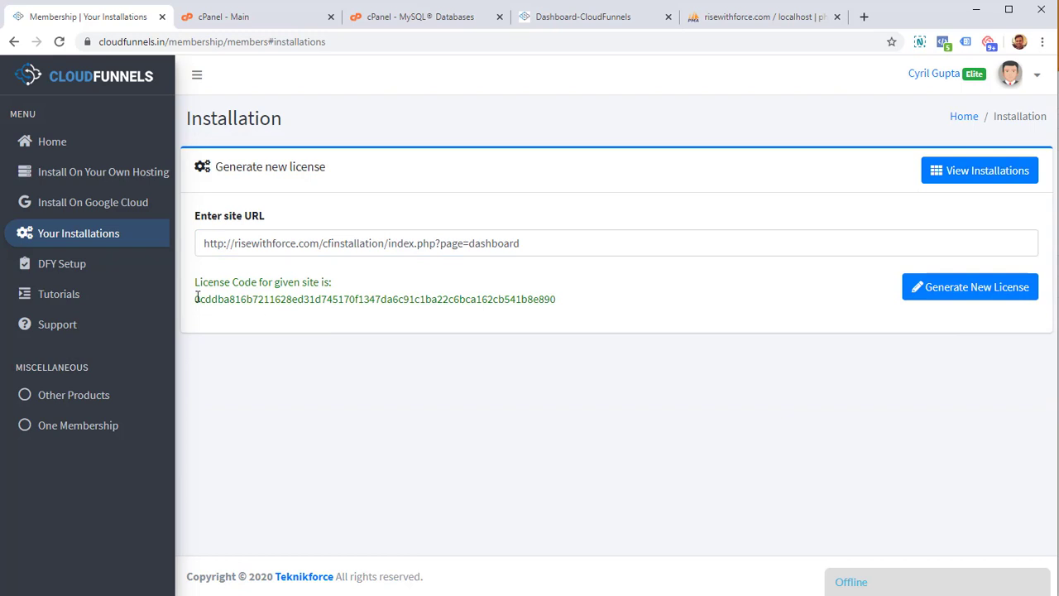
# - Paste the generated license code into the site's Verify Membership form and verify it
pyautogui.doubleClick(559, 300)
pyautogui.hotkey('ctrl', 'c')
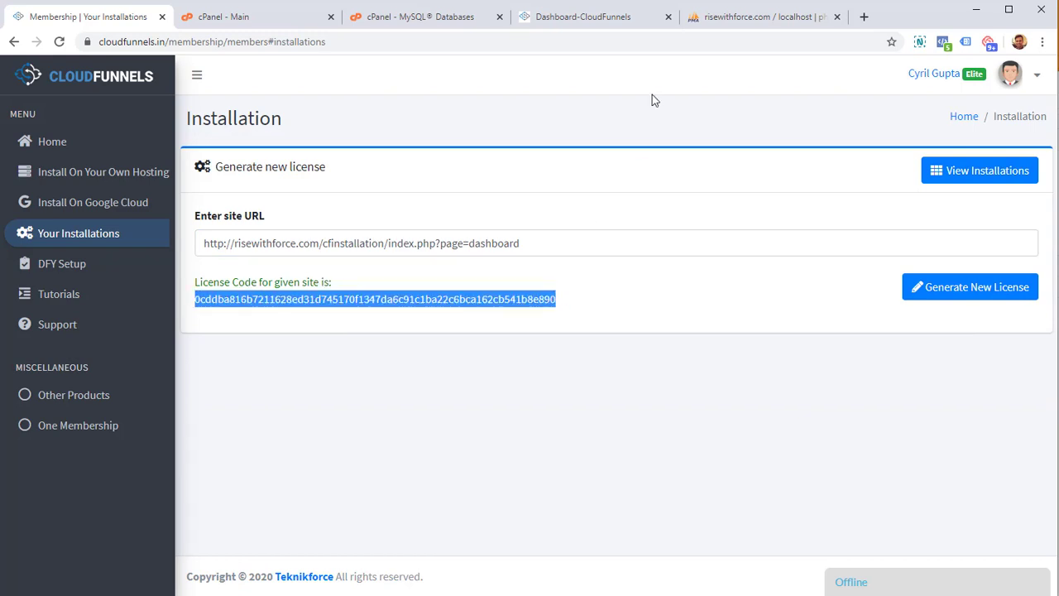
pyautogui.click(585, 19)
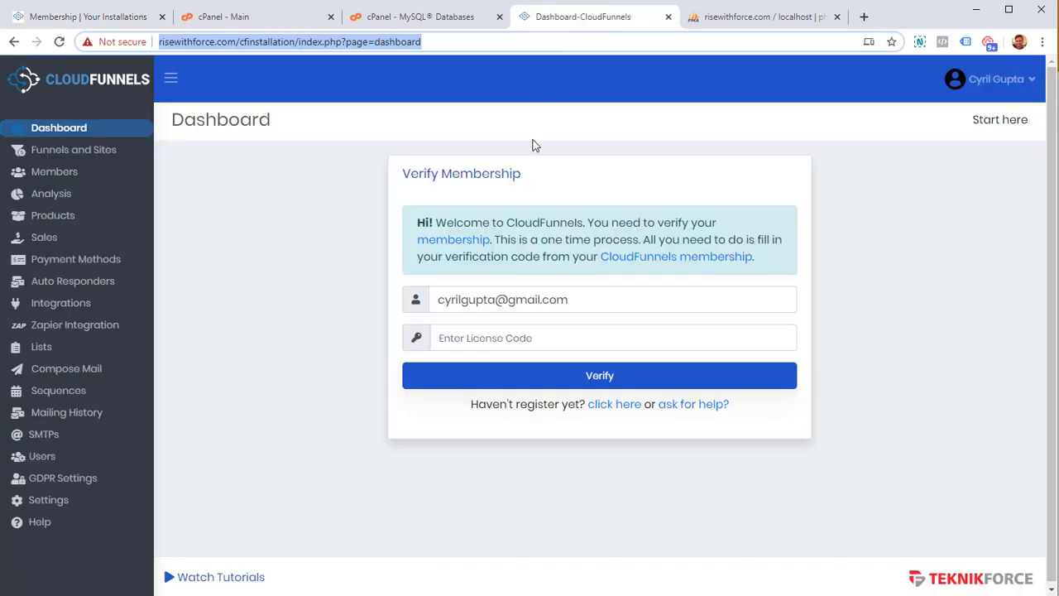
pyautogui.click(522, 336)
pyautogui.hotkey('ctrl', 'v')
pyautogui.click(525, 379)
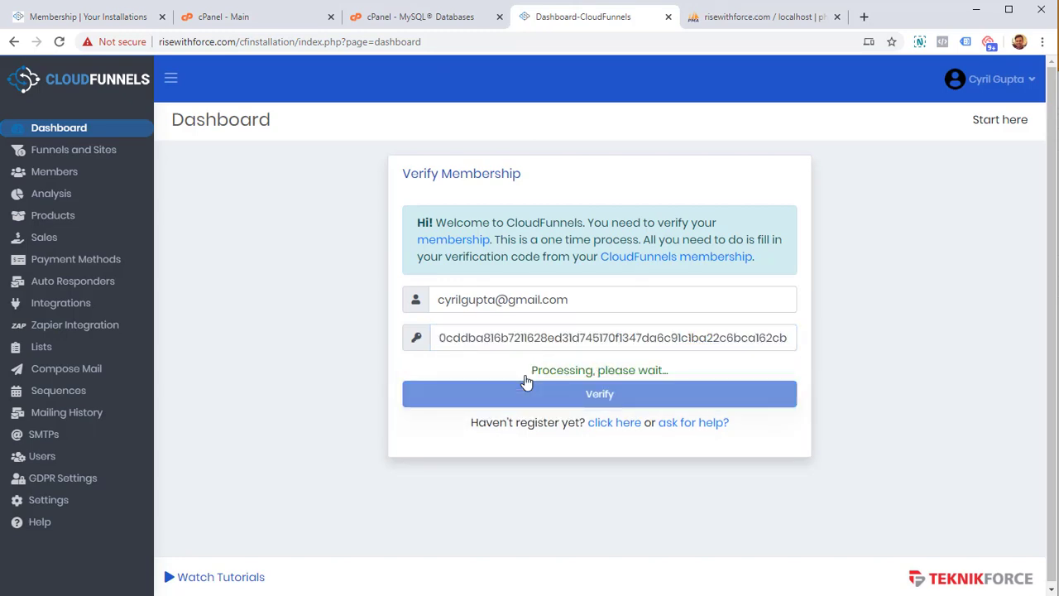
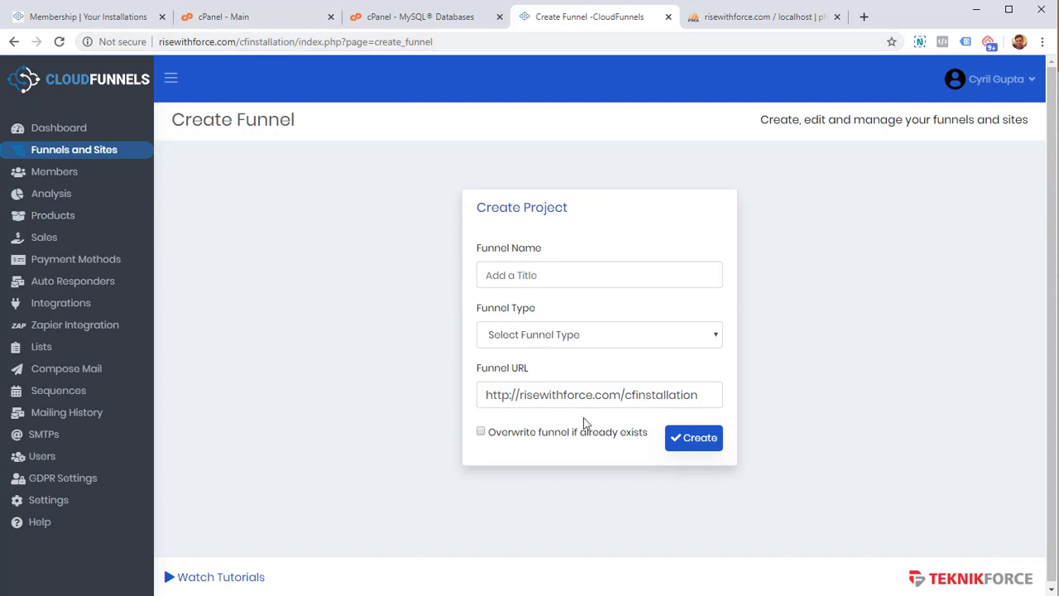
# - Open cPanel's File Manager and navigate into the public_html/cfinstallation folder
pyautogui.click(264, 20)
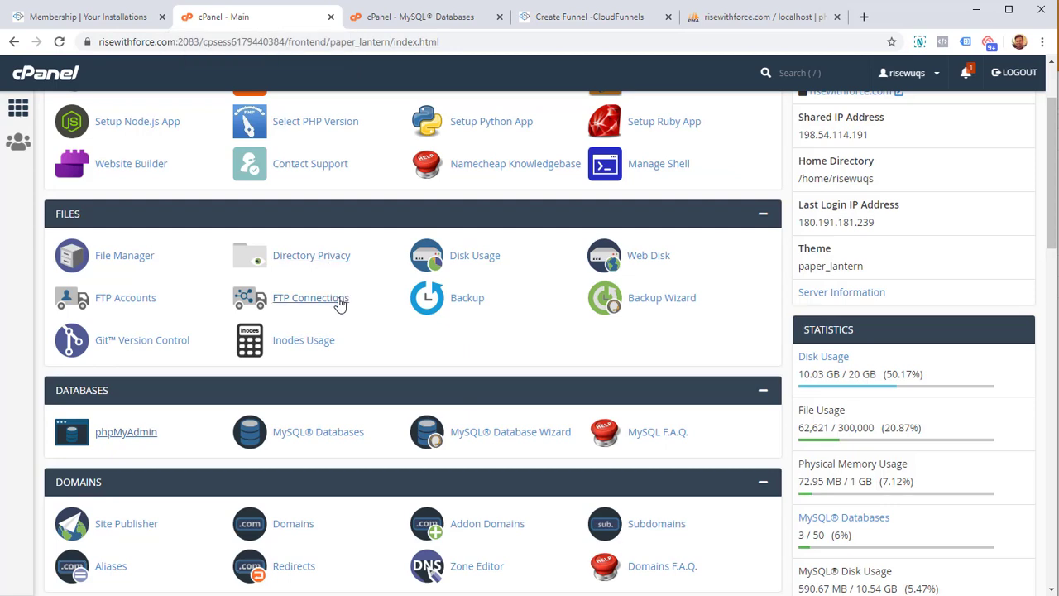
pyautogui.scroll(2, 339, 304)
pyautogui.scroll(-1, 207, 306)
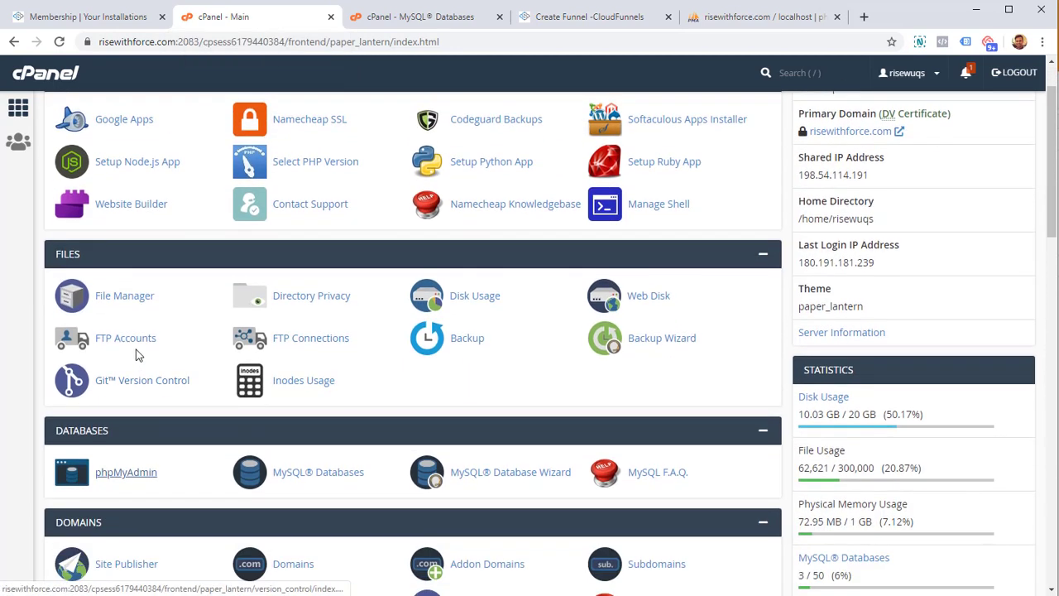
pyautogui.click(125, 298)
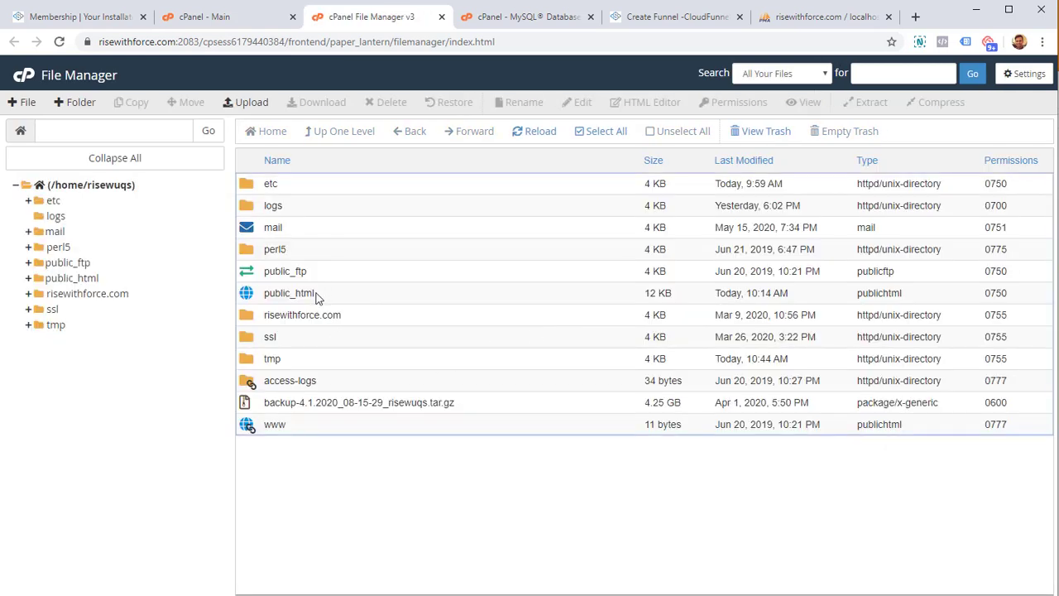
pyautogui.doubleClick(315, 297)
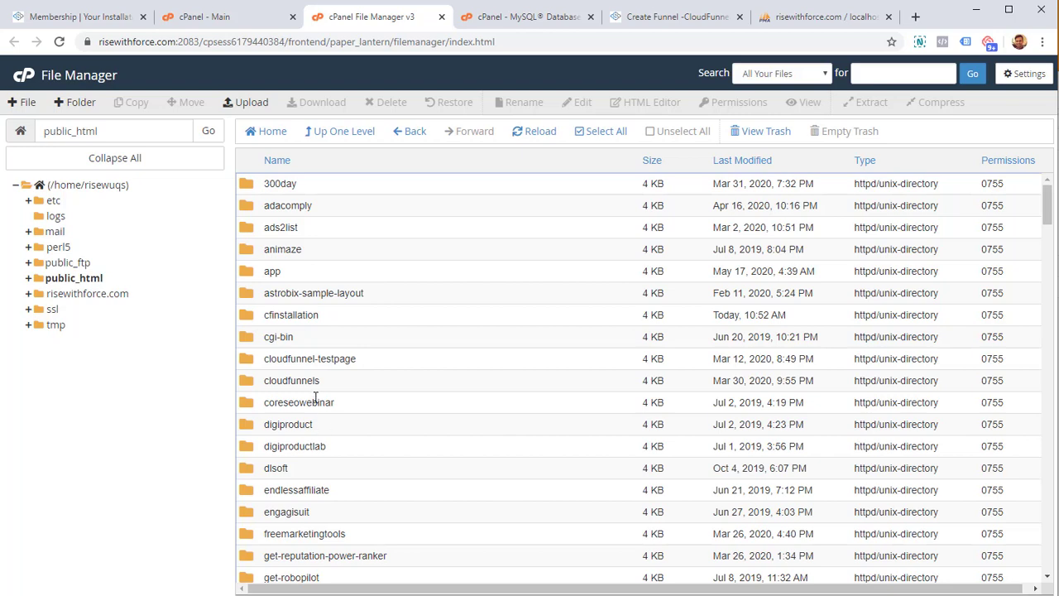
pyautogui.scroll(-1, 319, 356)
pyautogui.scroll(1, 319, 358)
pyautogui.click(318, 313)
pyautogui.click(314, 313)
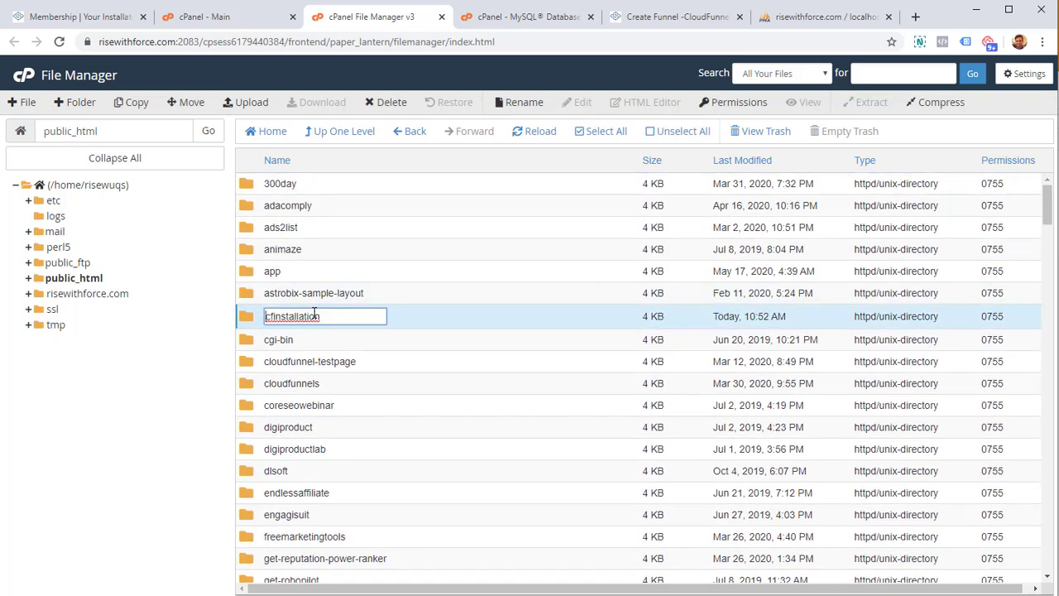
pyautogui.doubleClick(254, 323)
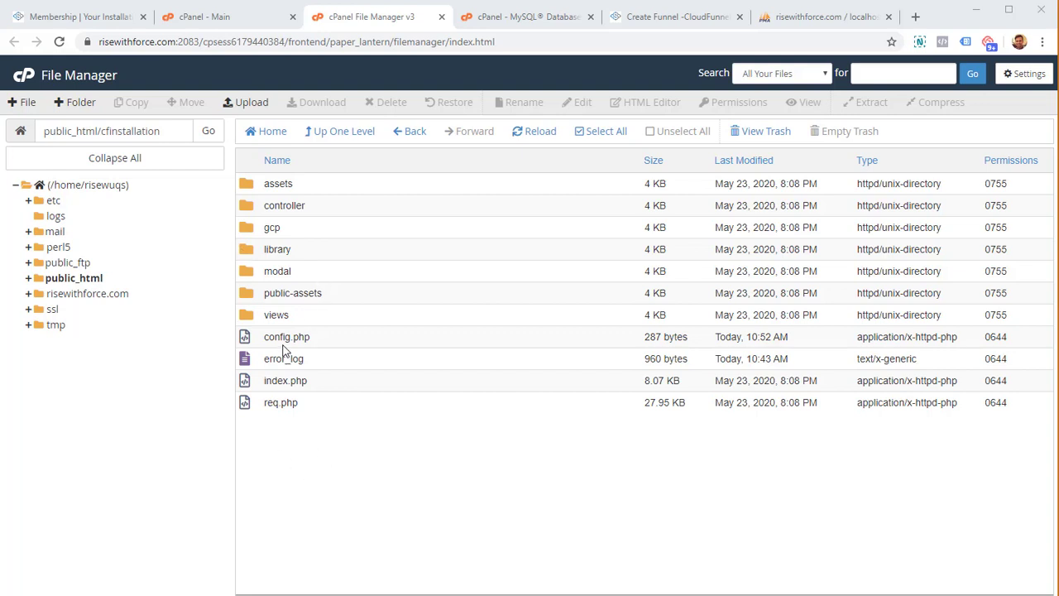
# - Create a new folder named public_funnels inside cfinstallation
pyautogui.click(89, 104)
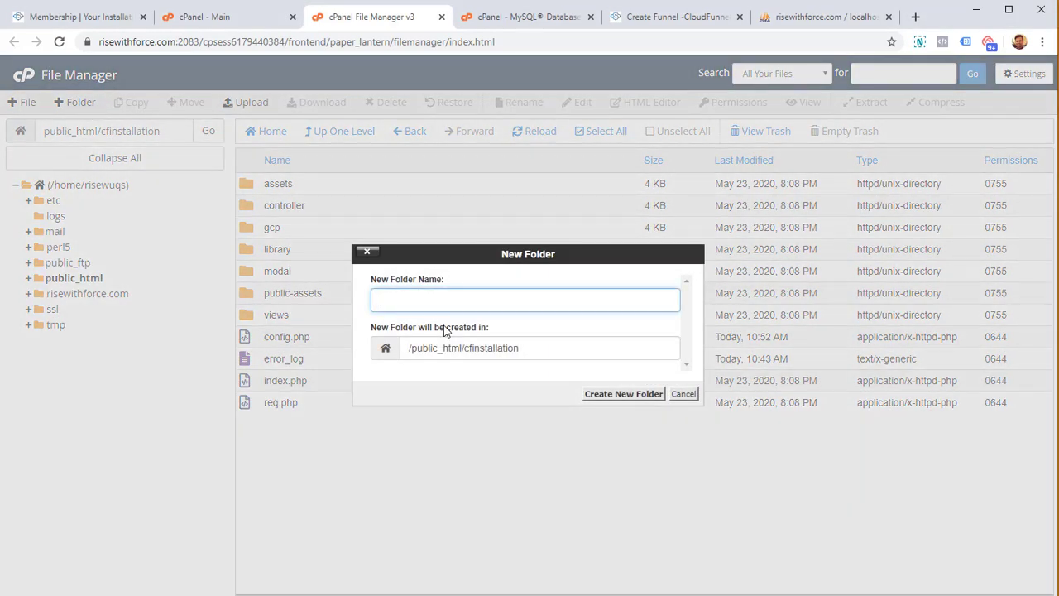
pyautogui.write('public_funnels')
pyautogui.click(598, 401)
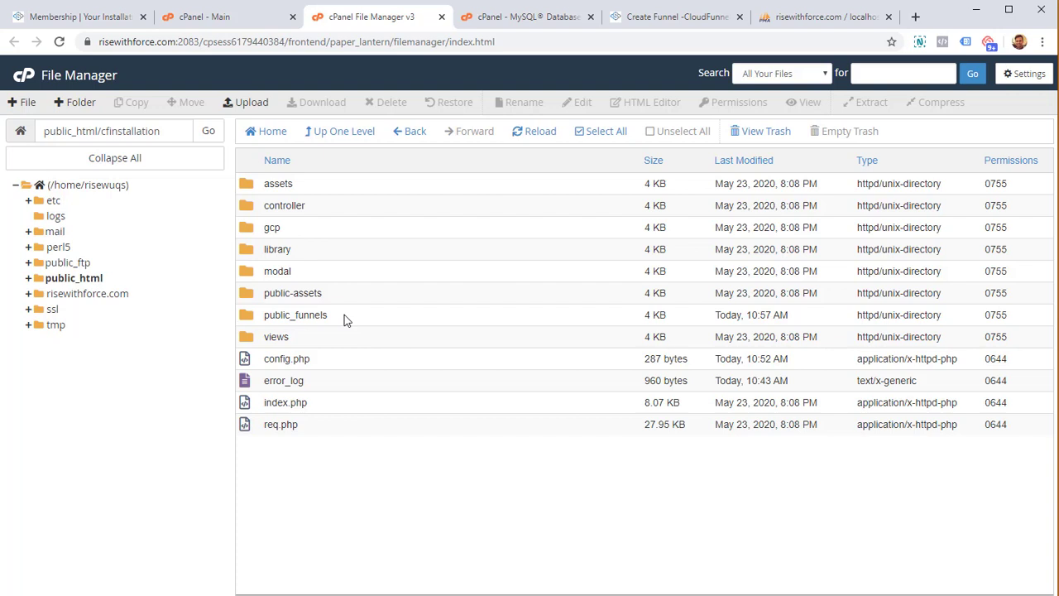
# - Open the Change Permissions dialog for the public_funnels folder
pyautogui.rightClick(344, 317)
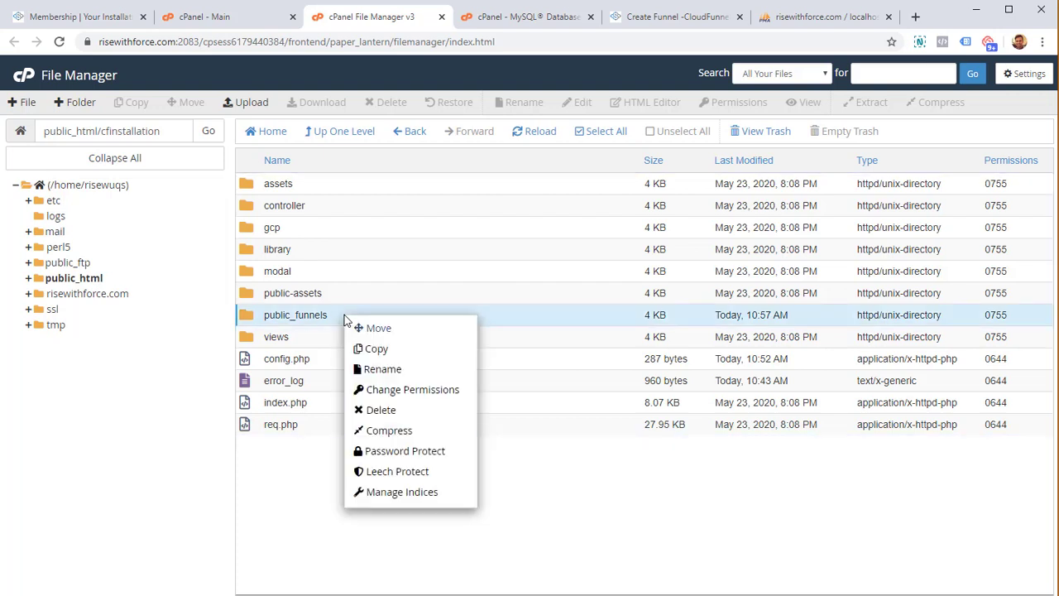
pyautogui.click(435, 389)
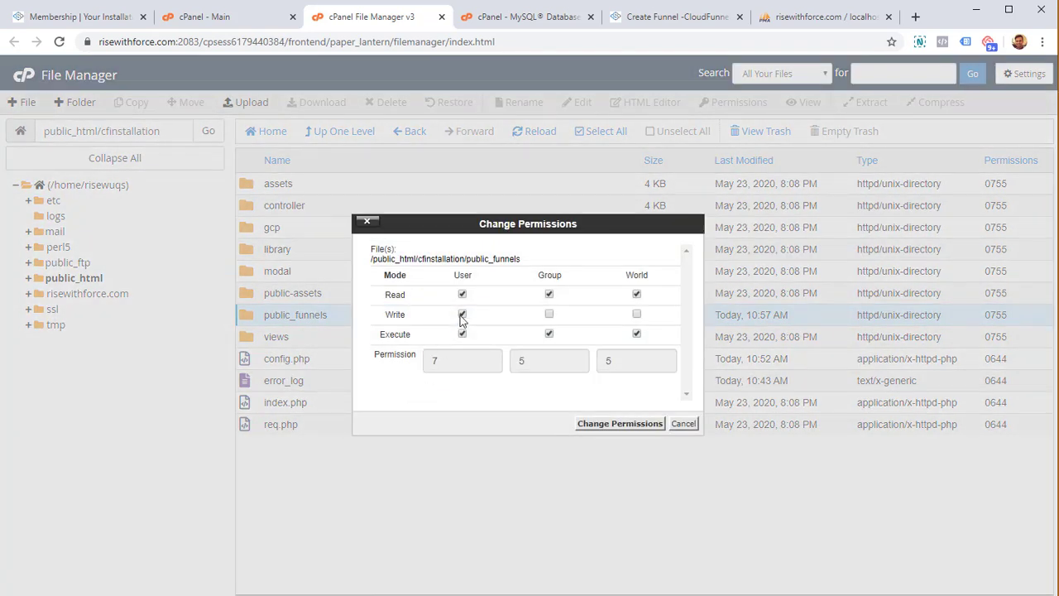
pyautogui.click(454, 360)
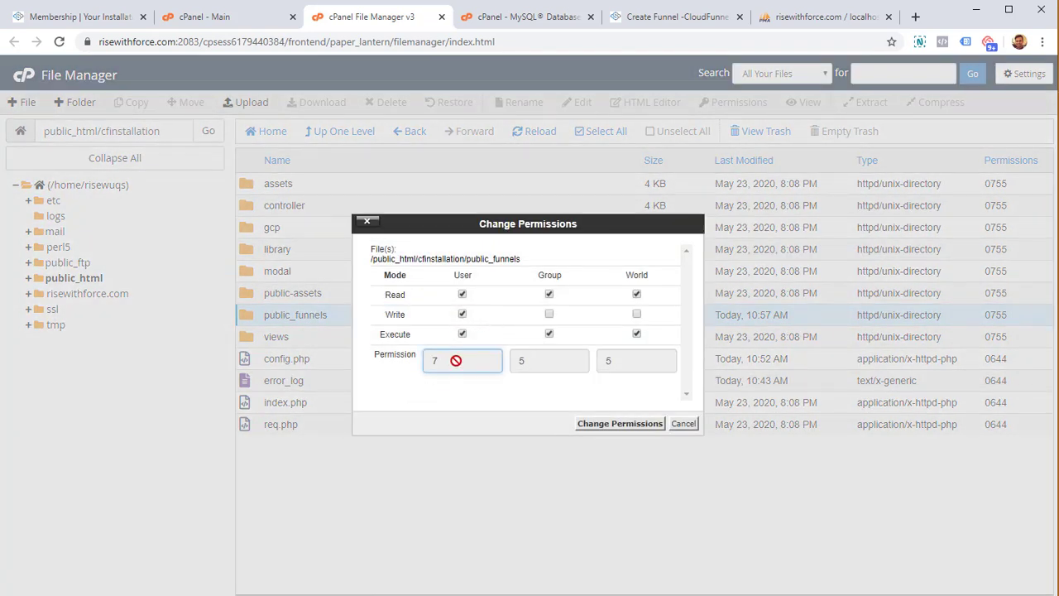
pyautogui.click(544, 359)
pyautogui.click(628, 356)
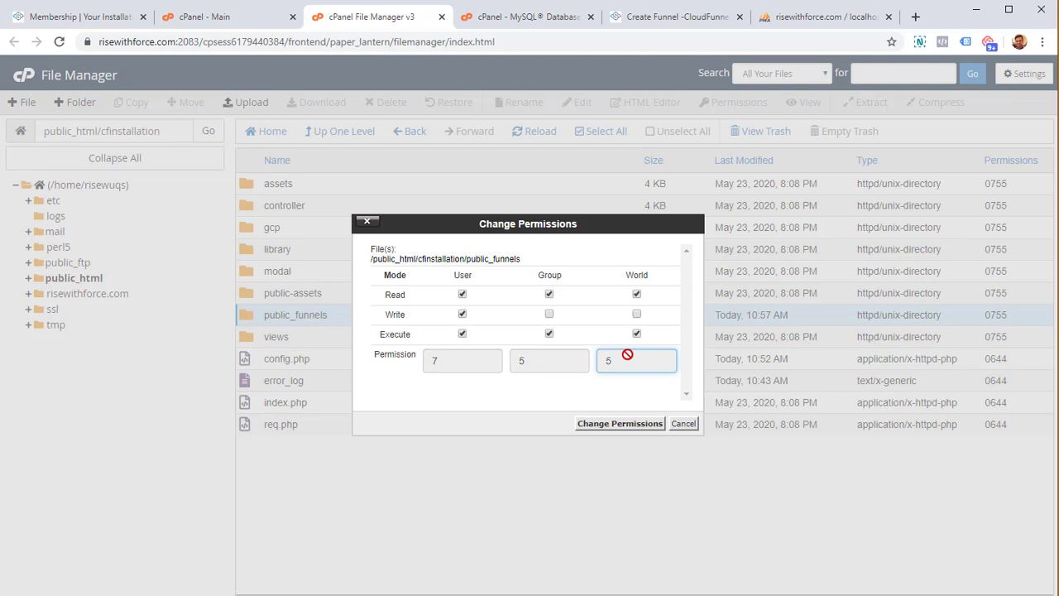
# - Toggle group and world write, leave them unchecked, and apply 0755 permissions
pyautogui.click(549, 314)
pyautogui.click(637, 315)
pyautogui.click(550, 314)
pyautogui.click(636, 314)
pyautogui.click(548, 315)
pyautogui.click(636, 314)
pyautogui.click(637, 314)
pyautogui.click(549, 314)
pyautogui.click(634, 428)
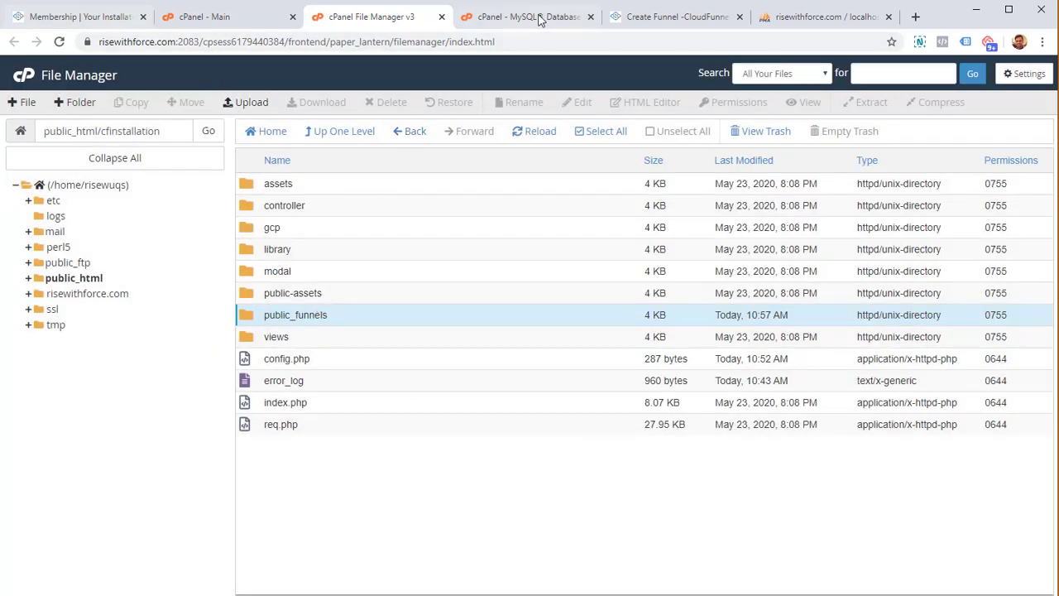
# - Name the new funnel 'My test funnel' and set its type to Sales
pyautogui.click(642, 18)
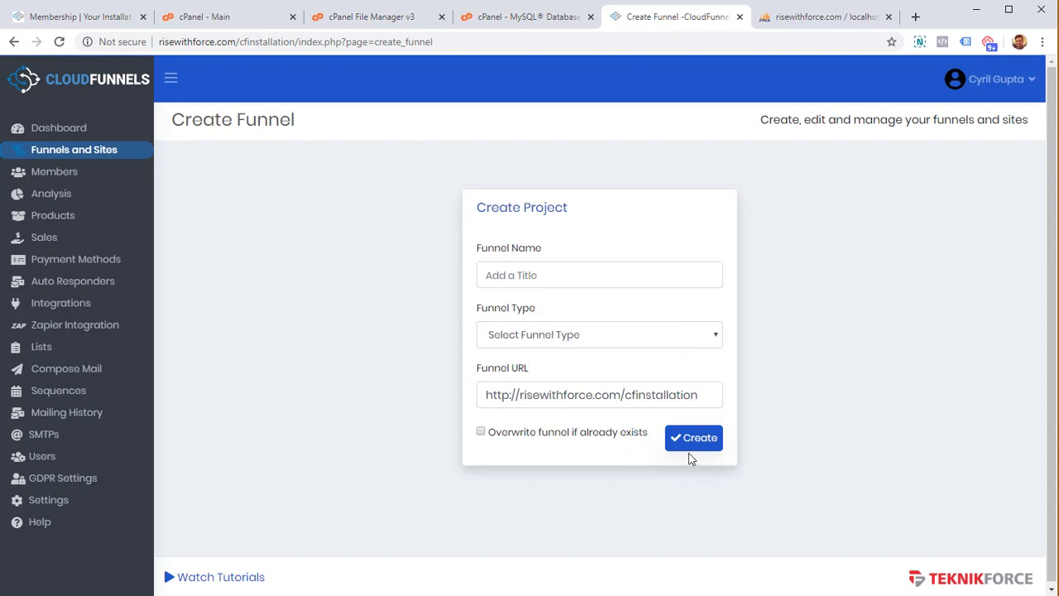
pyautogui.click(617, 283)
pyautogui.write('My test')
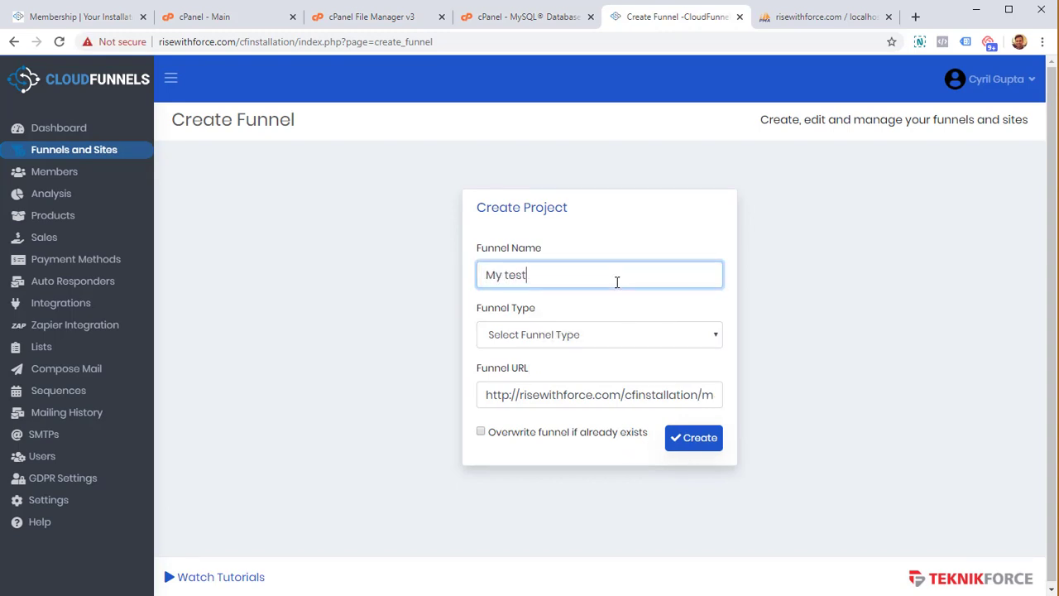
pyautogui.write(' fun')
pyautogui.press('BackSpace')
pyautogui.write('y')
pyautogui.click(623, 332)
pyautogui.click(595, 400)
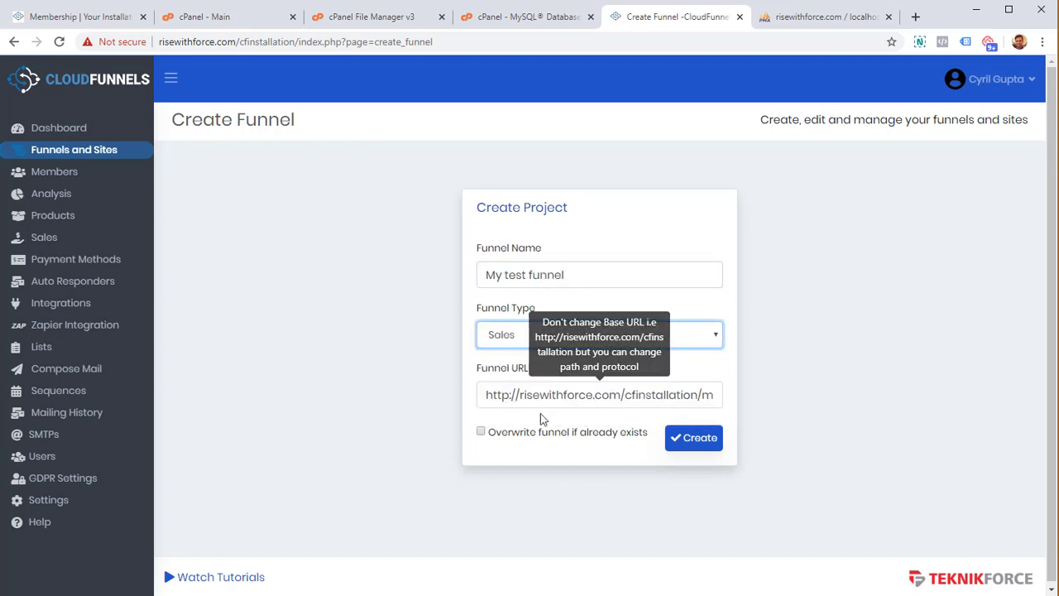
pyautogui.moveTo(622, 395); pyautogui.dragTo(822, 396)
pyautogui.click(642, 396)
pyautogui.press('BackSpace')
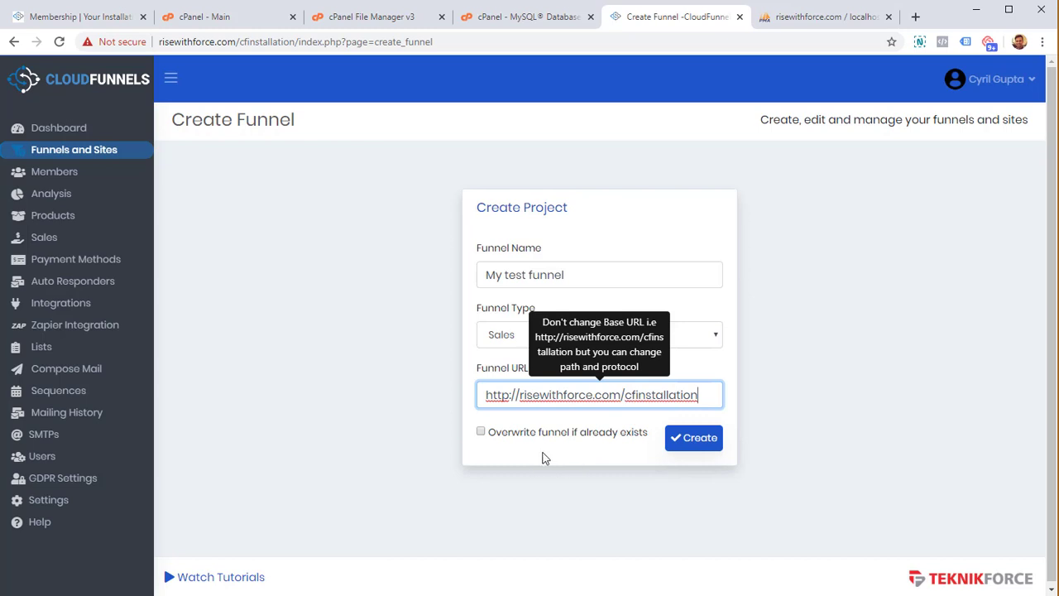
pyautogui.click(697, 438)
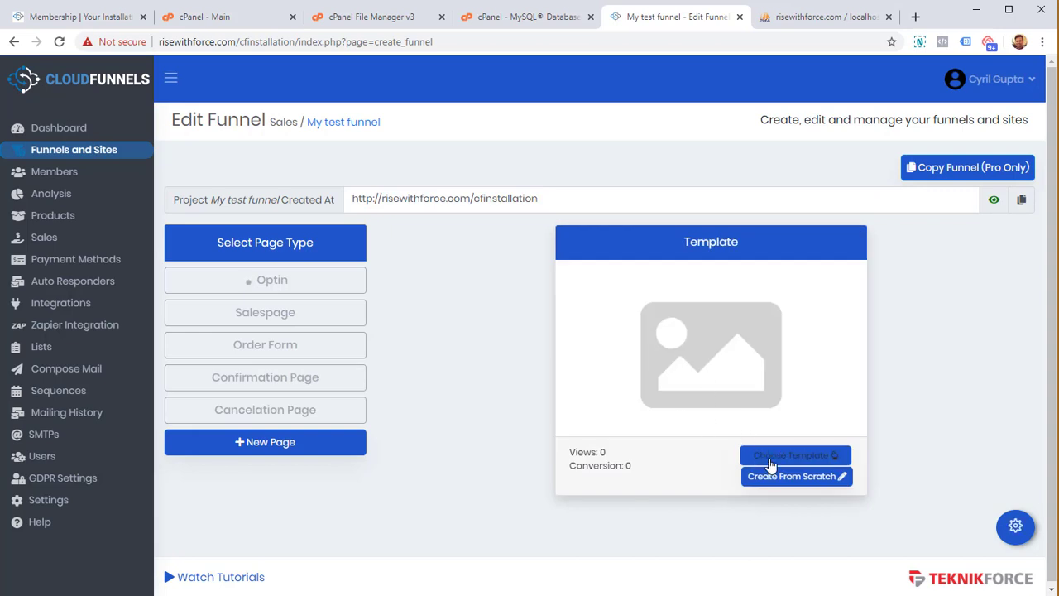
# - Assign the Optin-1 template to the Optin page and open it in the editor
pyautogui.click(771, 457)
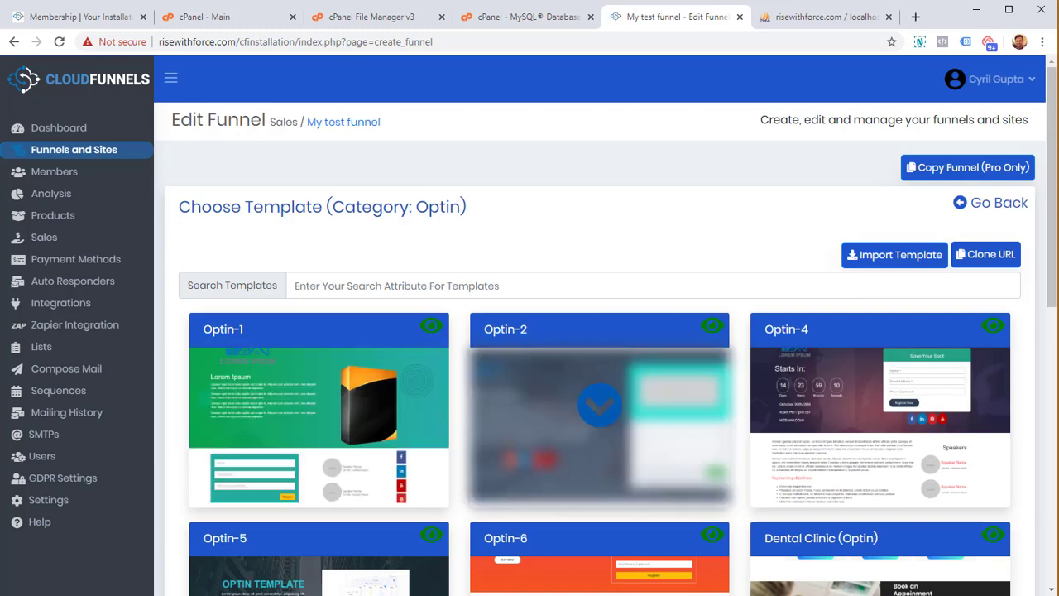
pyautogui.click(600, 405)
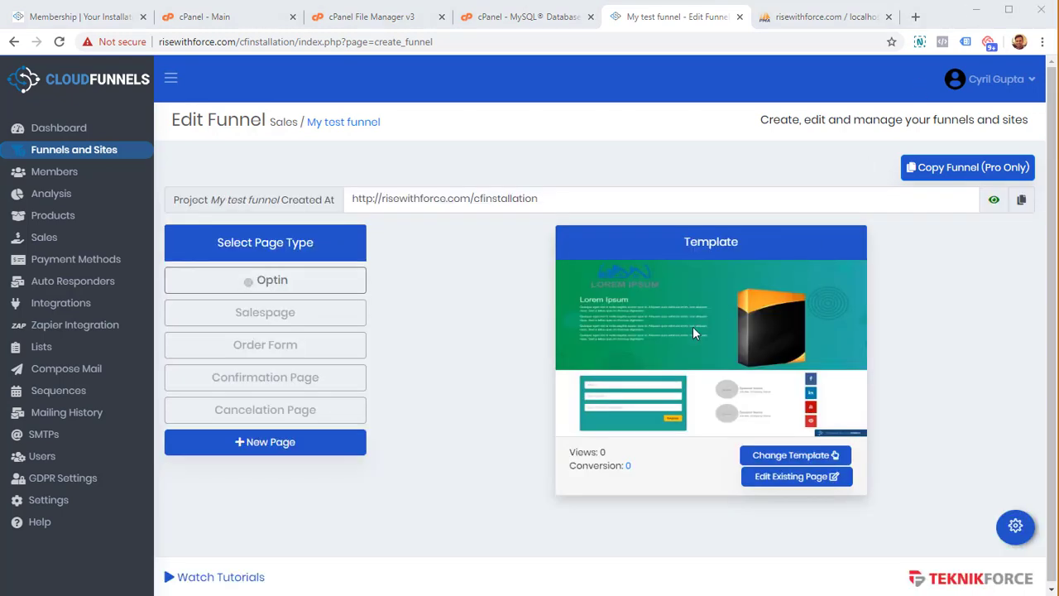
pyautogui.click(806, 483)
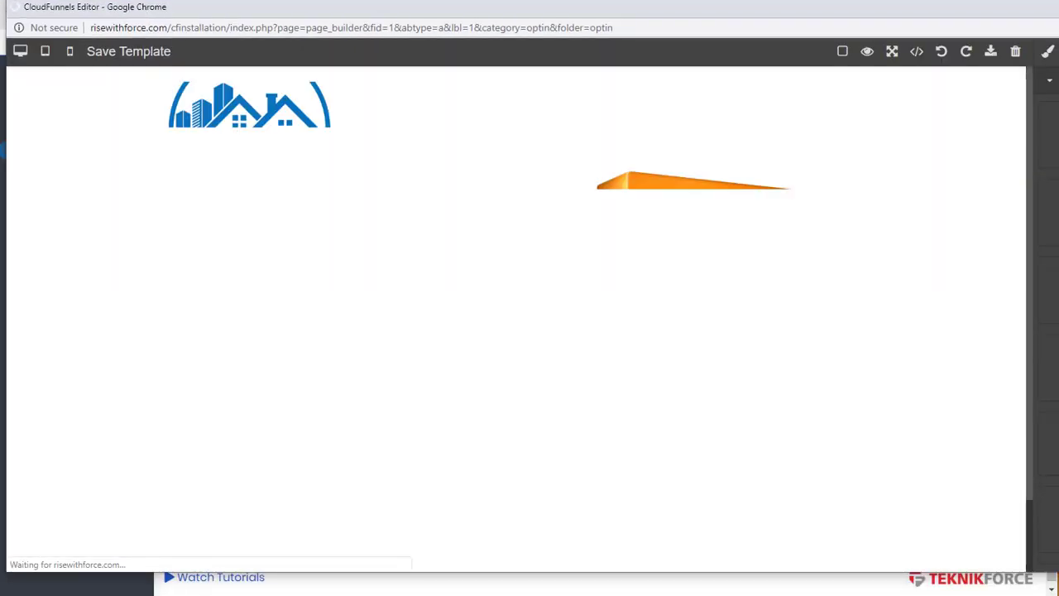
# - Inspect the Optin-1 logo, product box image and paragraphs, closing image pickers unchanged
pyautogui.moveTo(1034, 328); pyautogui.dragTo(1028, 328)
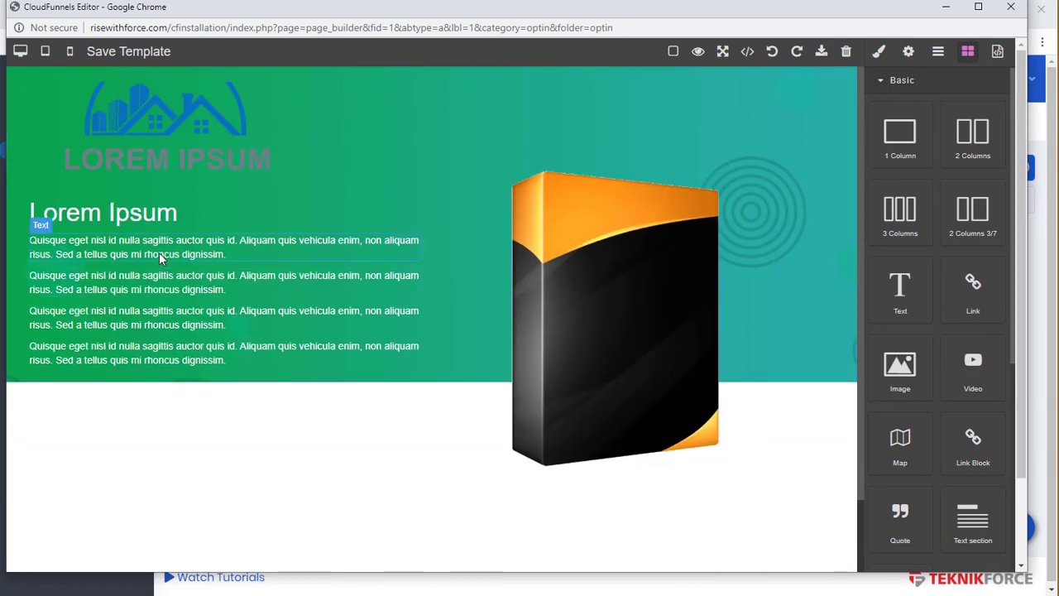
pyautogui.doubleClick(190, 150)
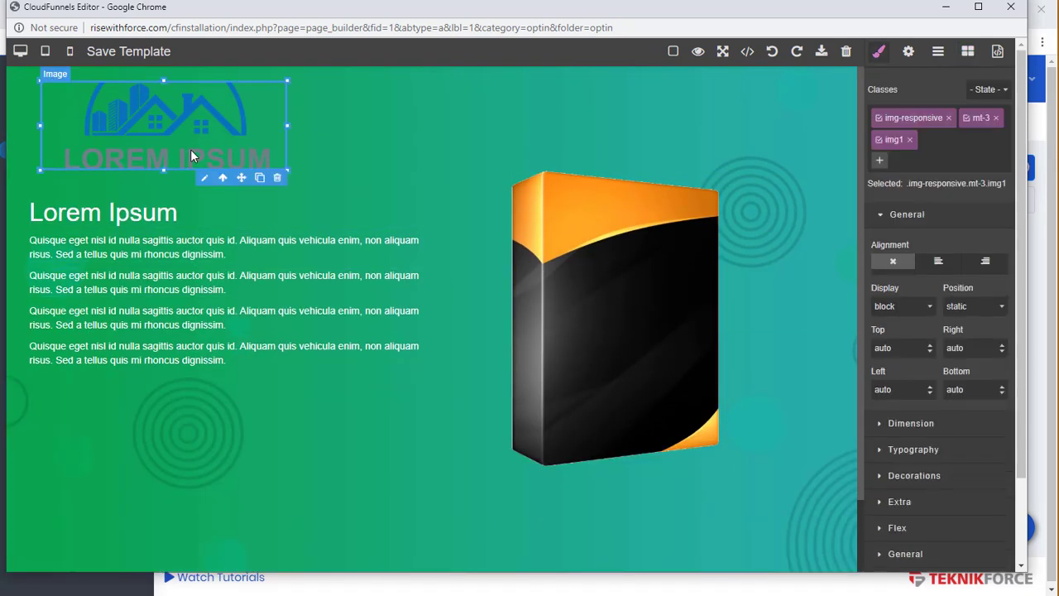
pyautogui.click(794, 179)
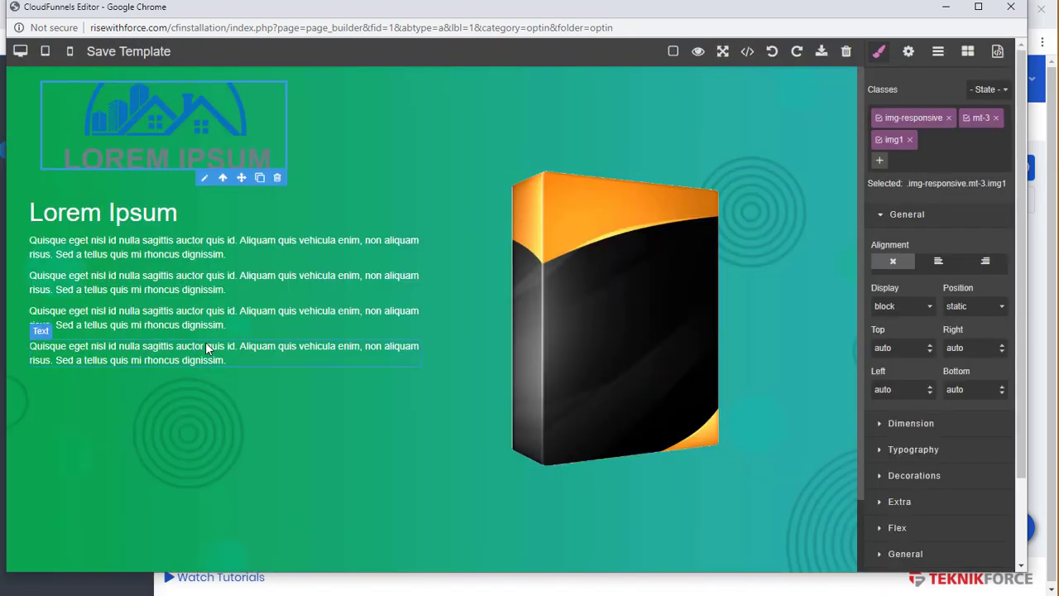
pyautogui.click(205, 341)
pyautogui.click(552, 263)
pyautogui.doubleClick(552, 262)
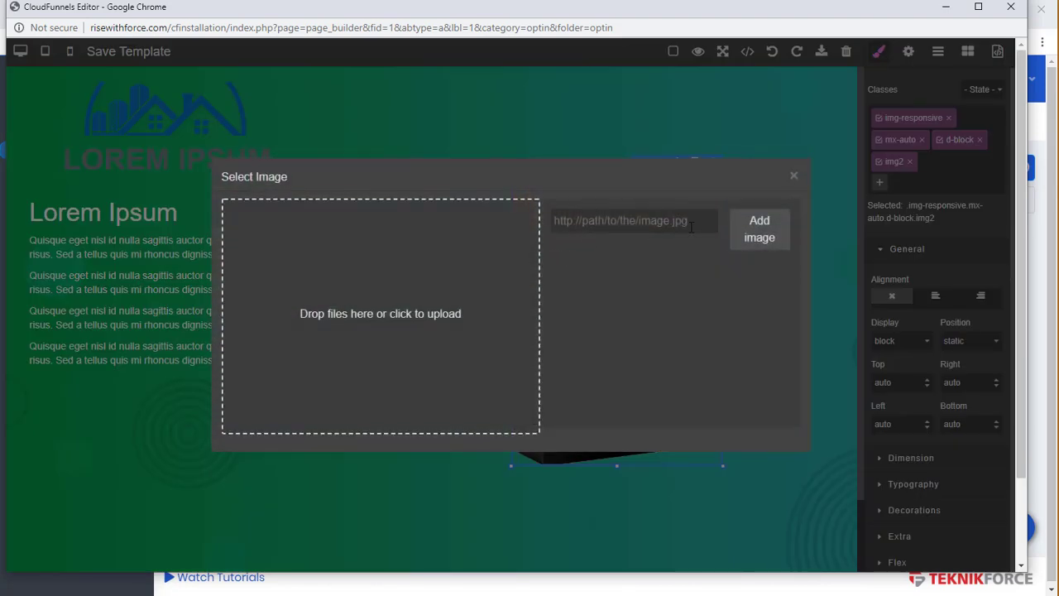
pyautogui.click(796, 176)
pyautogui.click(404, 282)
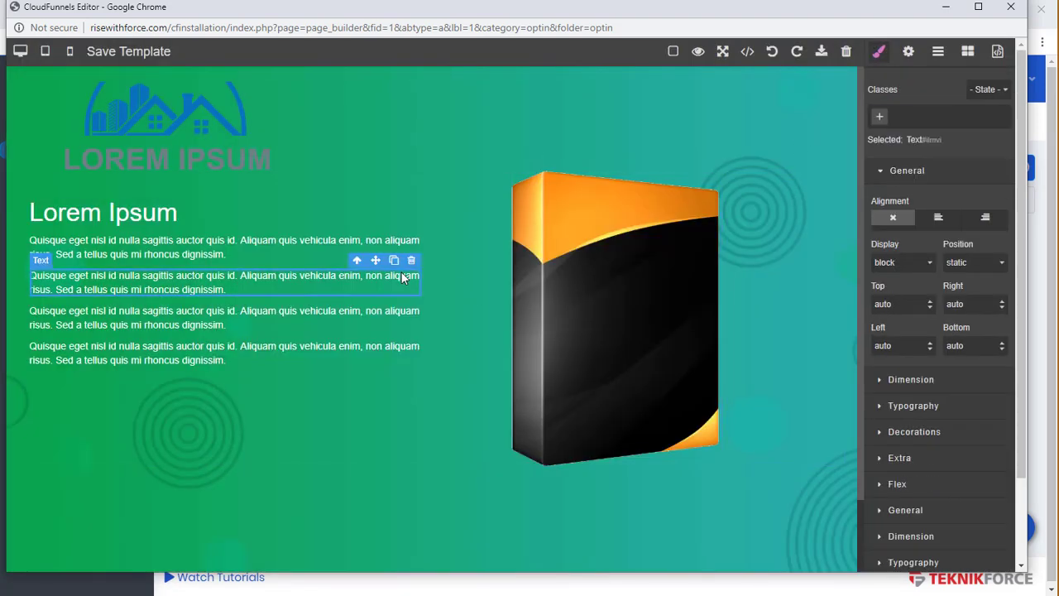
pyautogui.scroll(-1, 521, 312)
pyautogui.scroll(1, 521, 312)
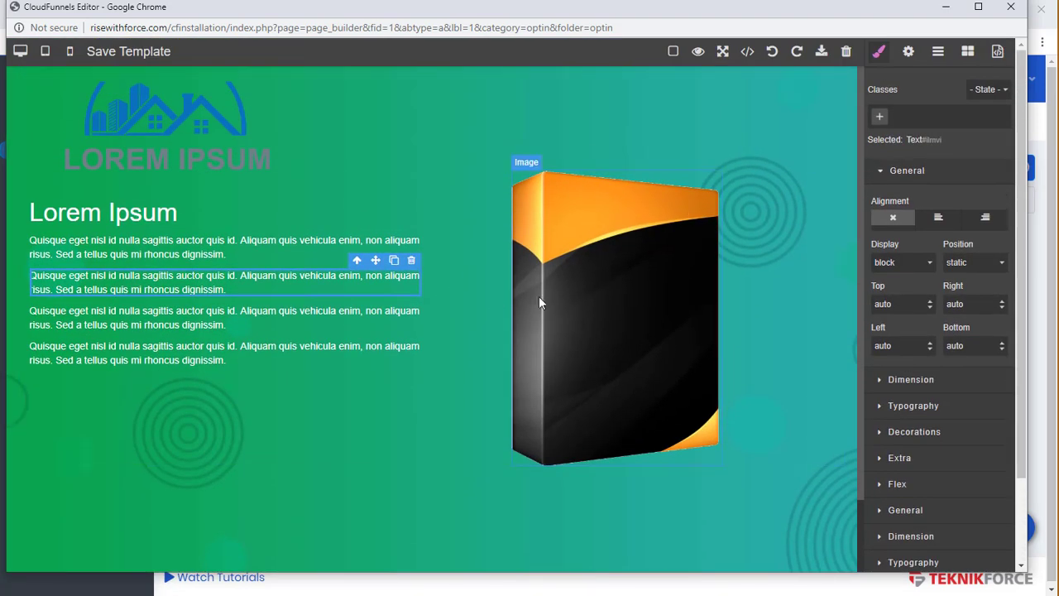